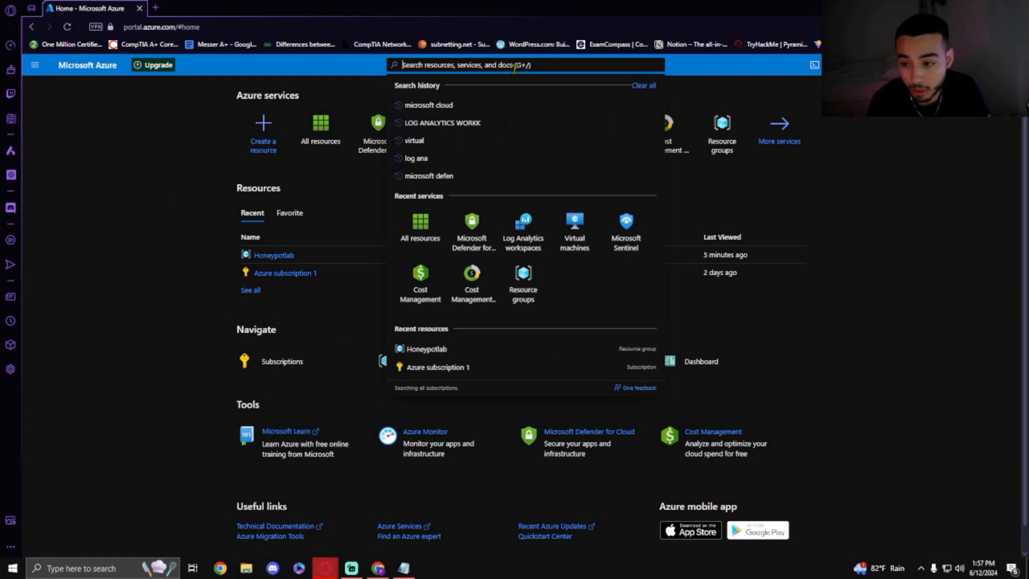
# Open the Virtual machines service and start creating an Azure virtual machine.
pyautogui.write('virtual')
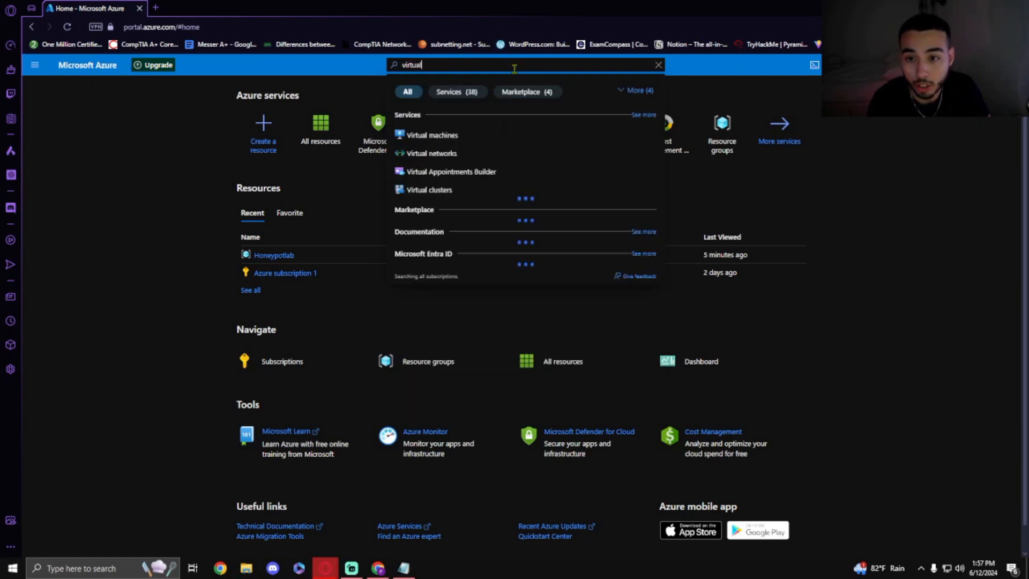
pyautogui.click(447, 135)
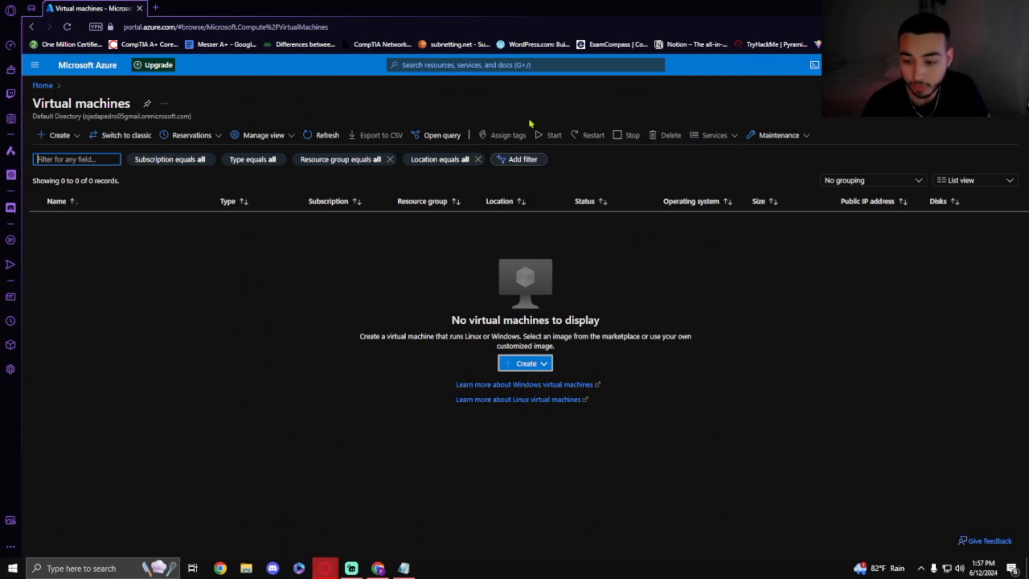
pyautogui.click(532, 367)
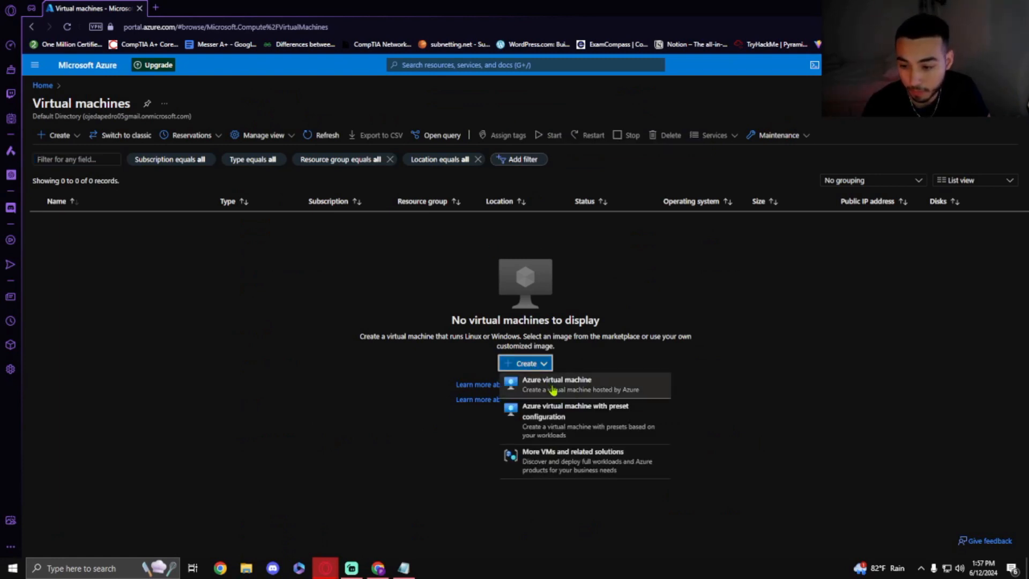
pyautogui.click(552, 382)
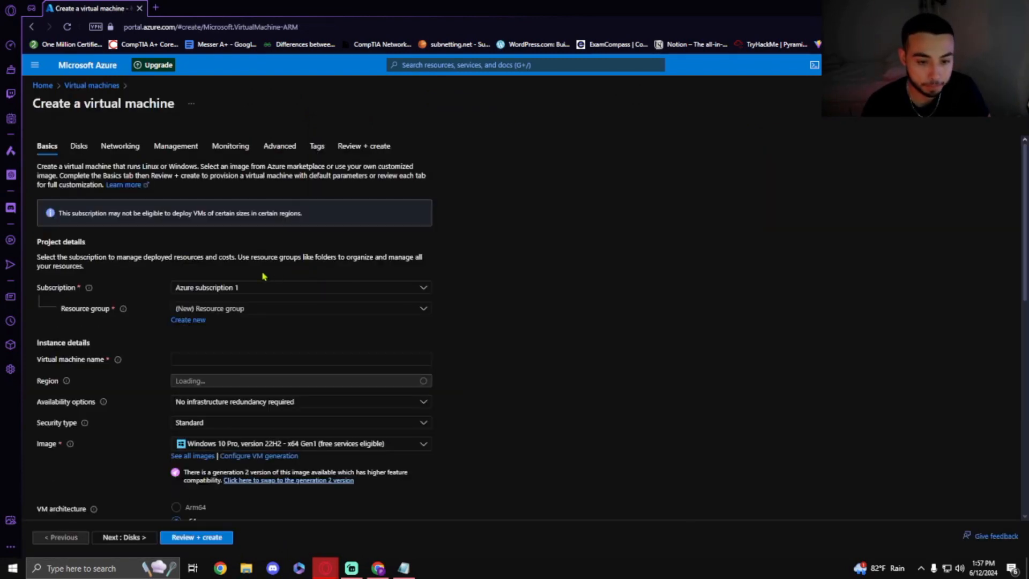
# Assign the virtual machine to the Honeypotlab resource group and name it honeypot-vm.
pyautogui.click(221, 311)
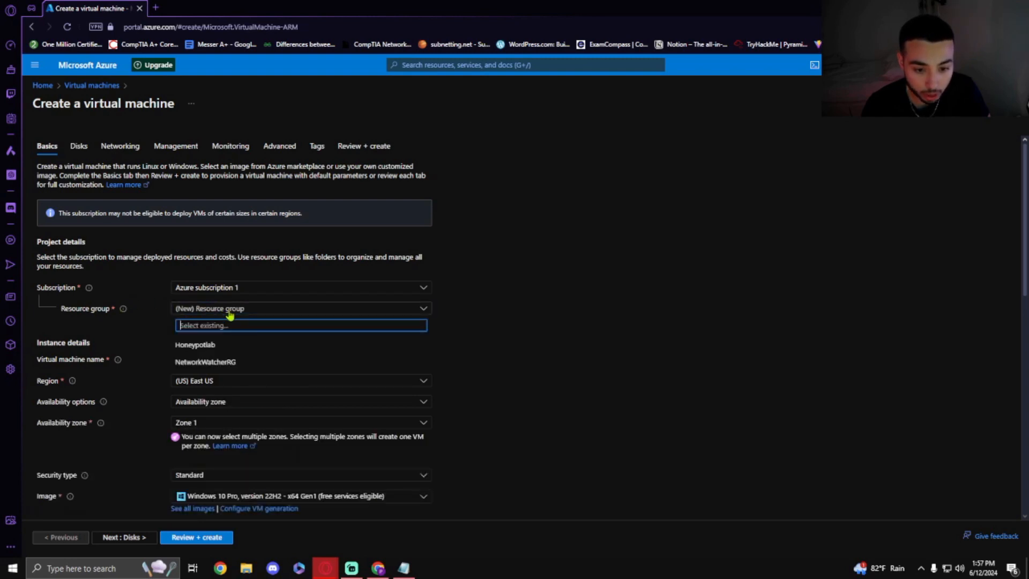
pyautogui.click(221, 347)
pyautogui.moveTo(123, 315)
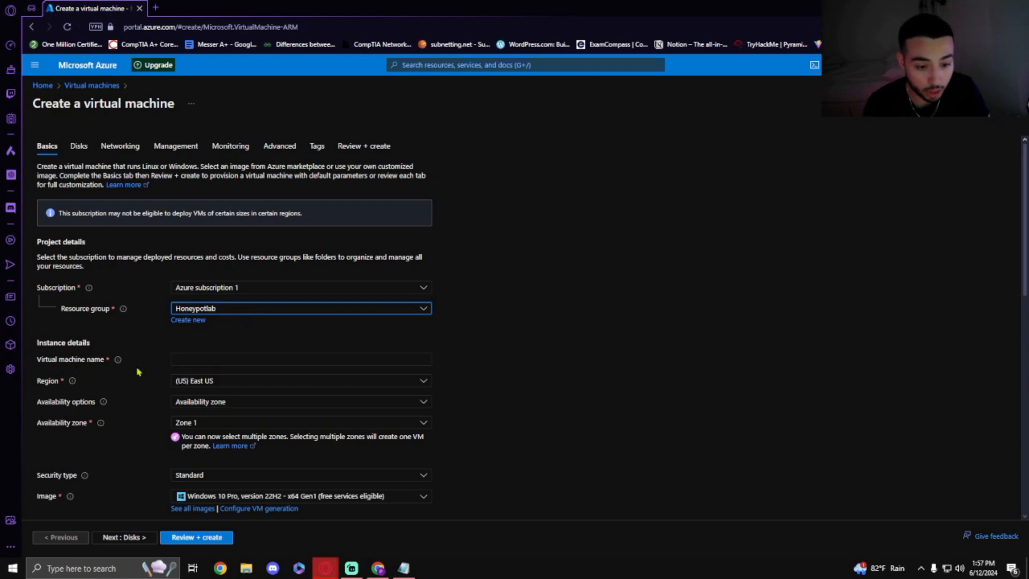
pyautogui.click(196, 359)
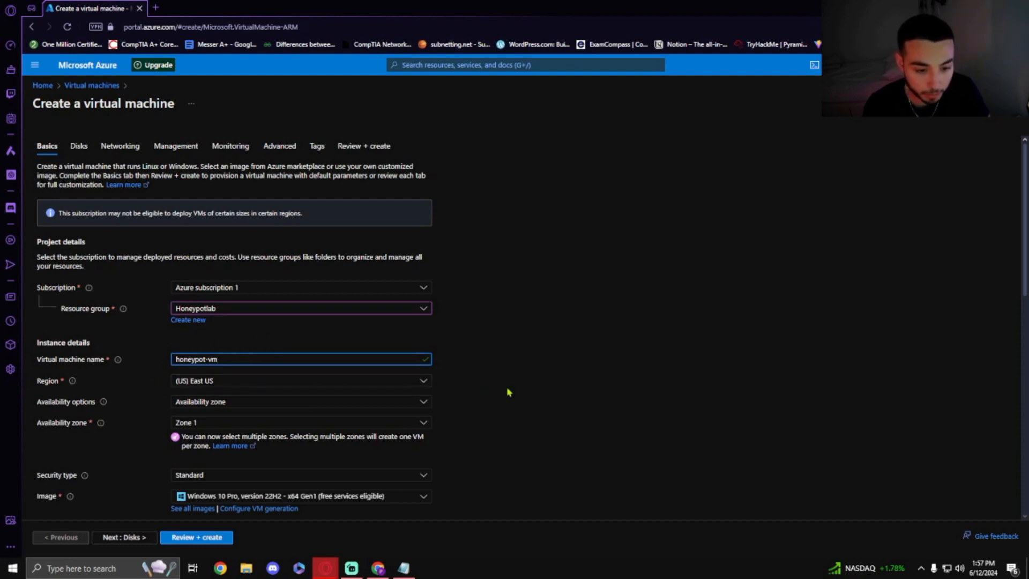
# Check the available regions and set the availability options to No infrastructure redundancy required.
pyautogui.click(219, 381)
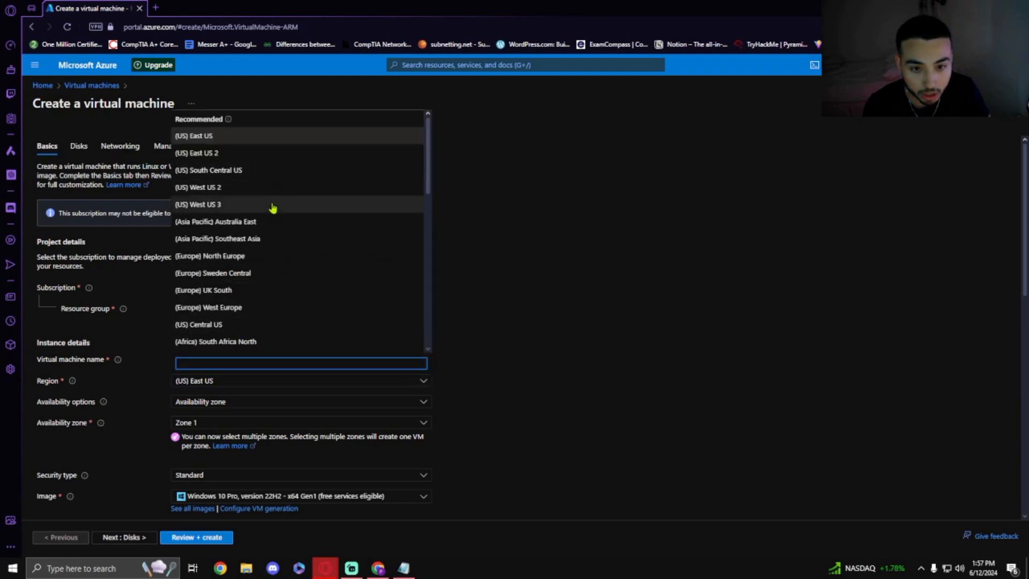
pyautogui.click(551, 354)
pyautogui.scroll(-1, 449, 382)
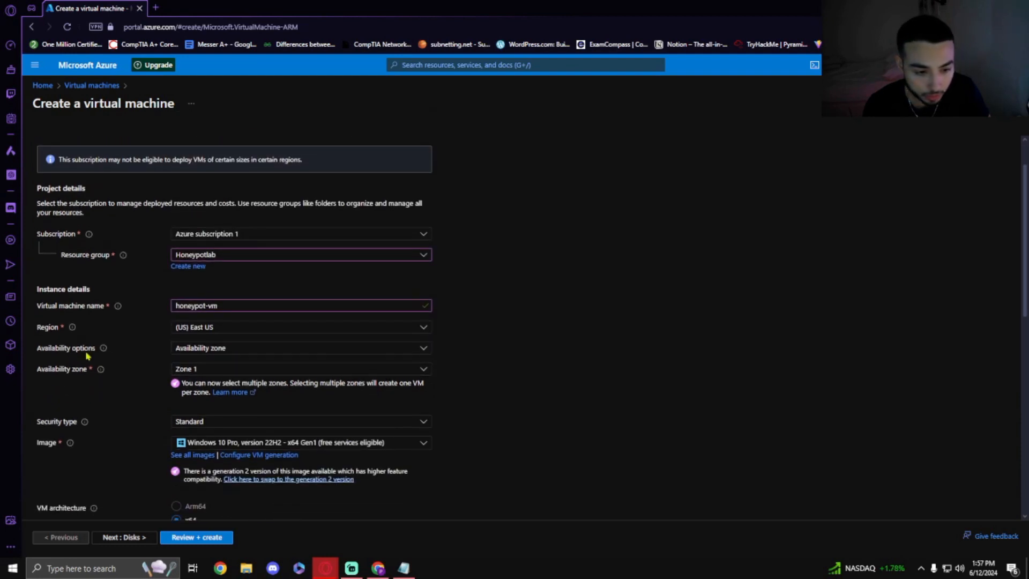
pyautogui.click(236, 348)
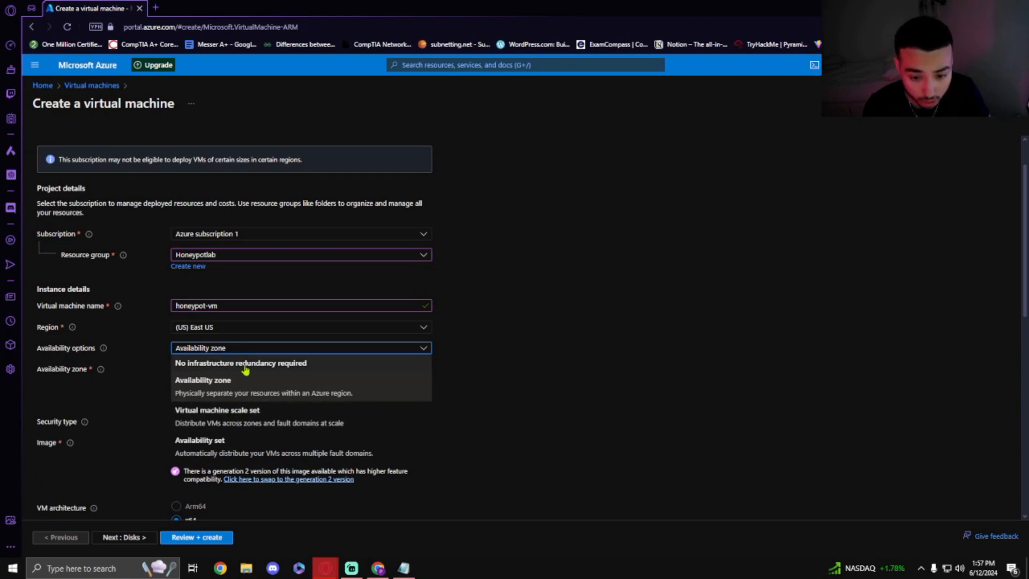
pyautogui.click(245, 367)
# Set the administrator account's username to pedadmin, then enter and confirm the account password.
pyautogui.scroll(-3, 466, 395)
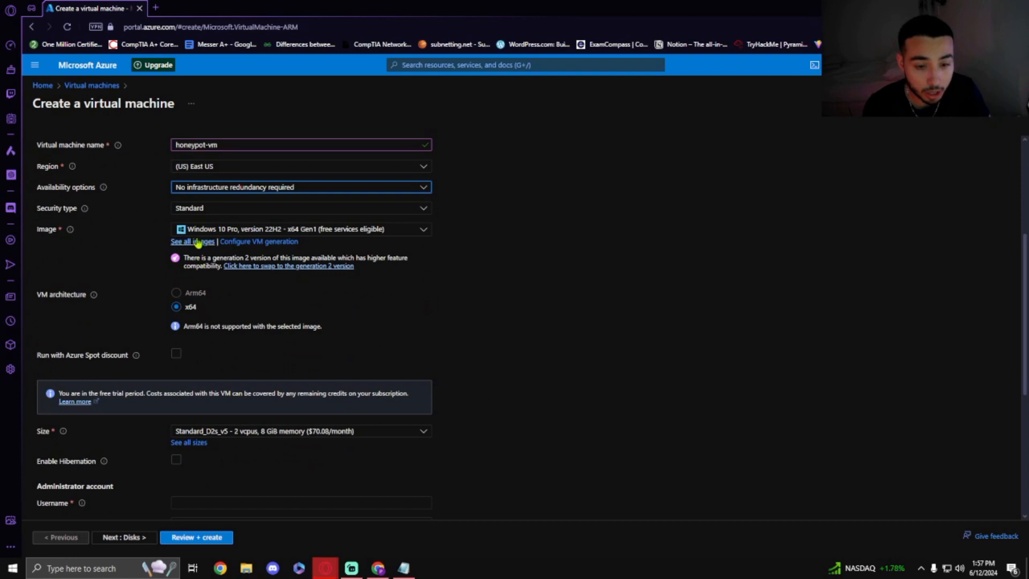
pyautogui.scroll(-2, 252, 358)
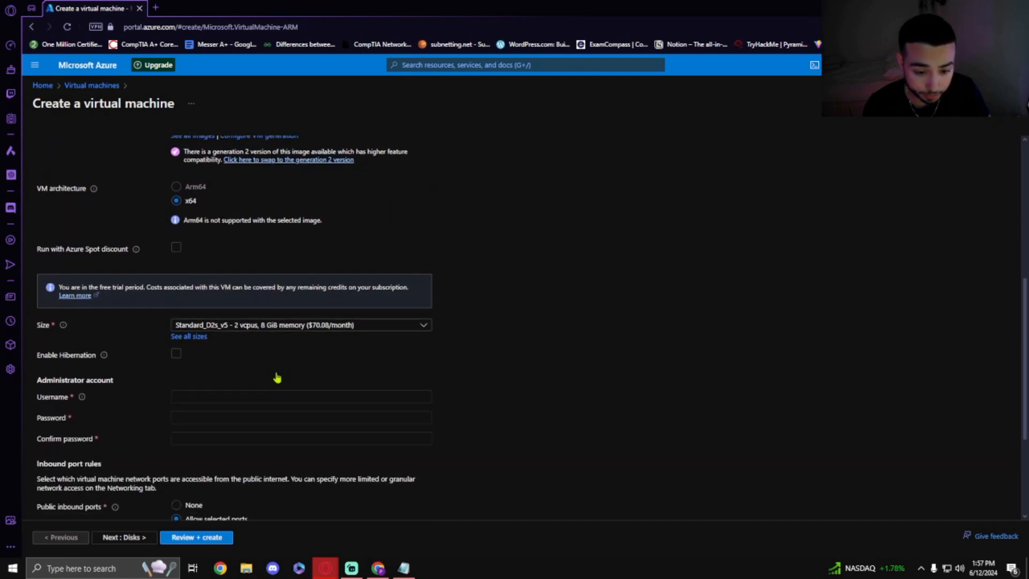
pyautogui.scroll(-2, 134, 305)
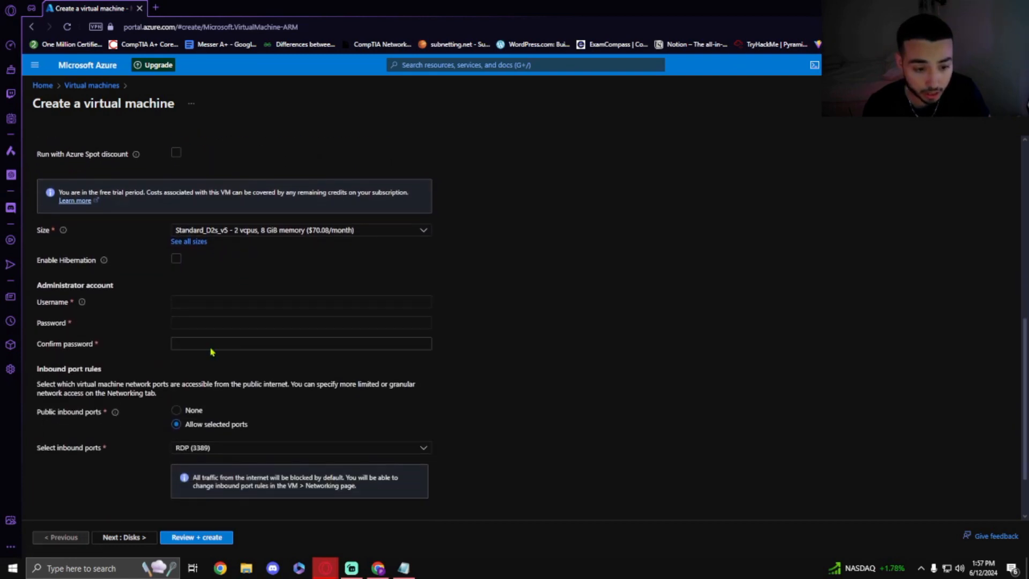
pyautogui.click(217, 287)
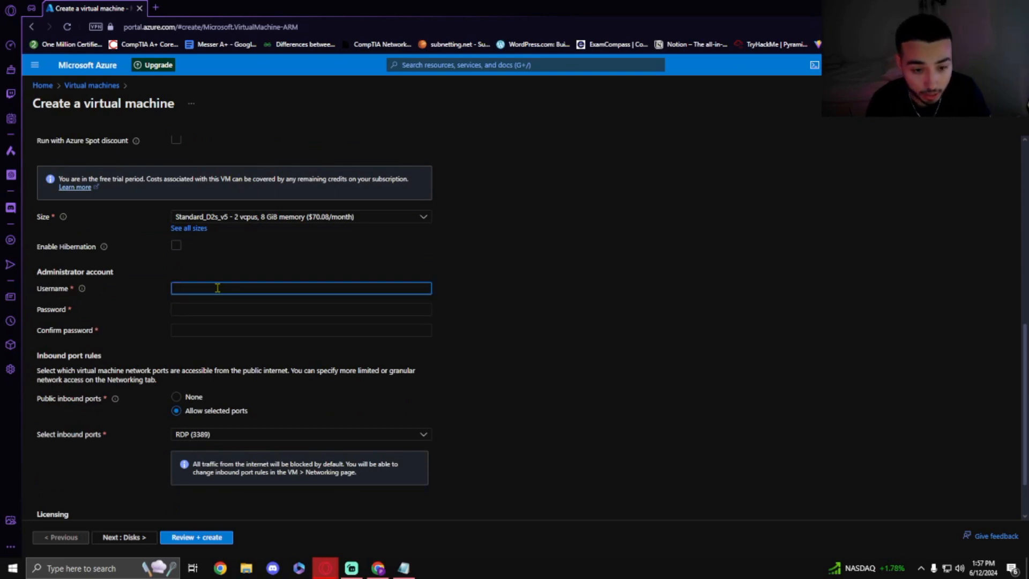
pyautogui.write('pedadmin')
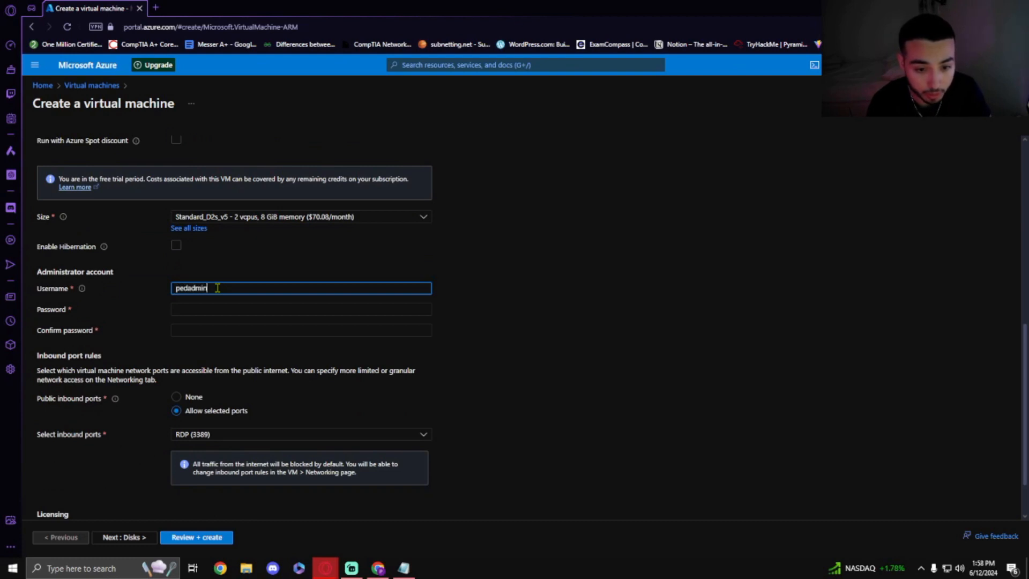
pyautogui.press('Tab')
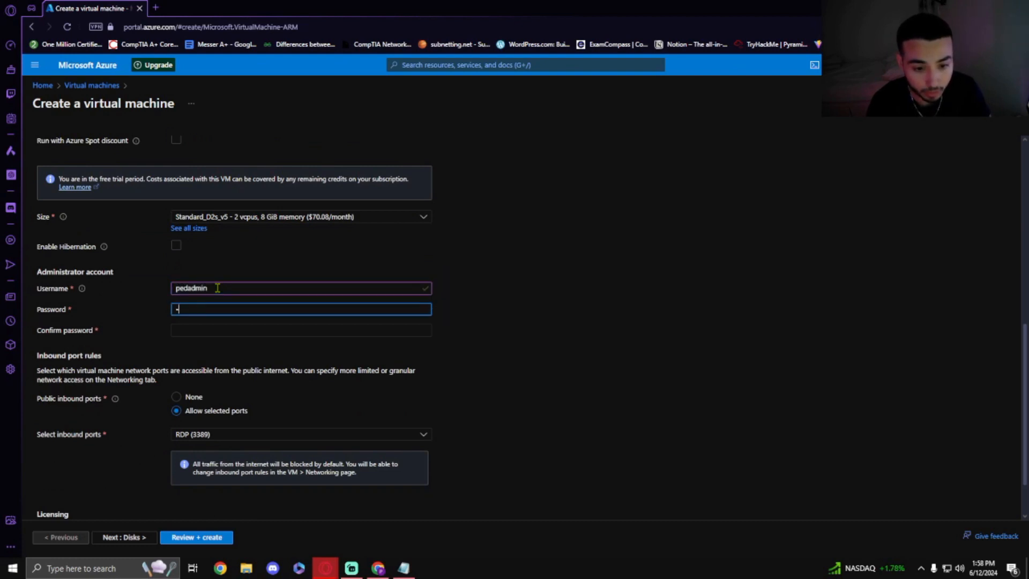
pyautogui.write('•••••••••')
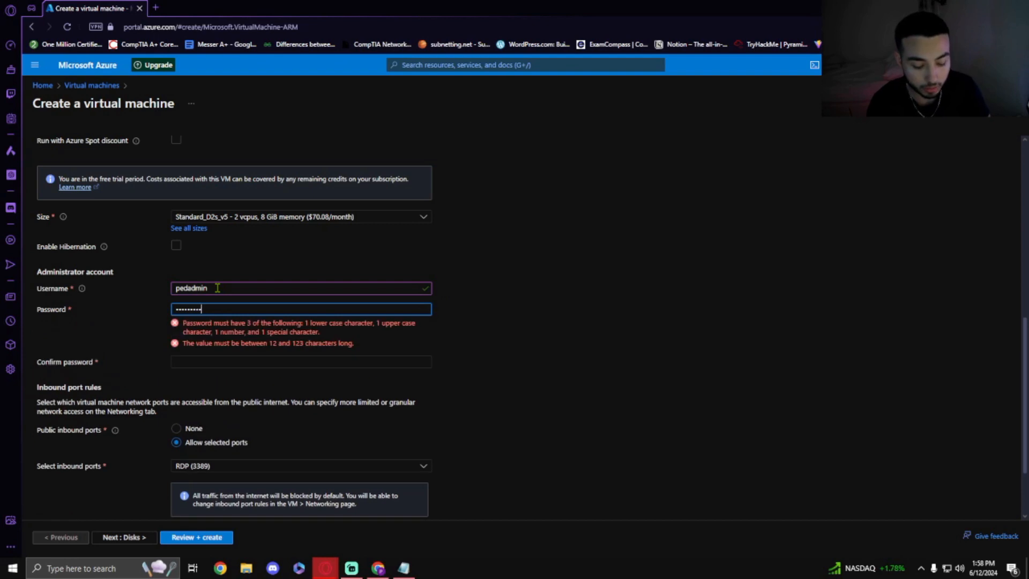
pyautogui.write('•')
pyautogui.press('Tab')
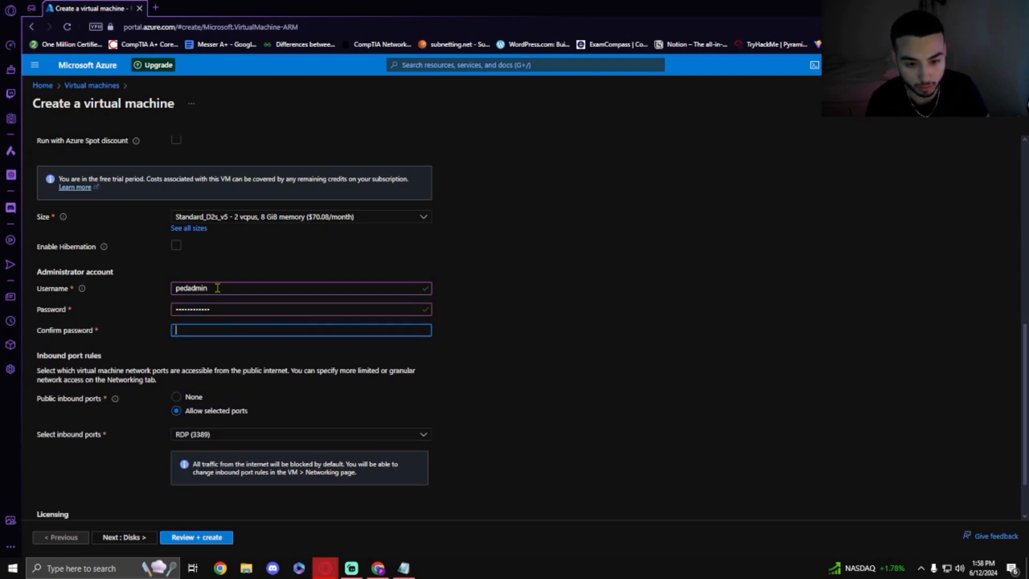
pyautogui.write('•••••••')
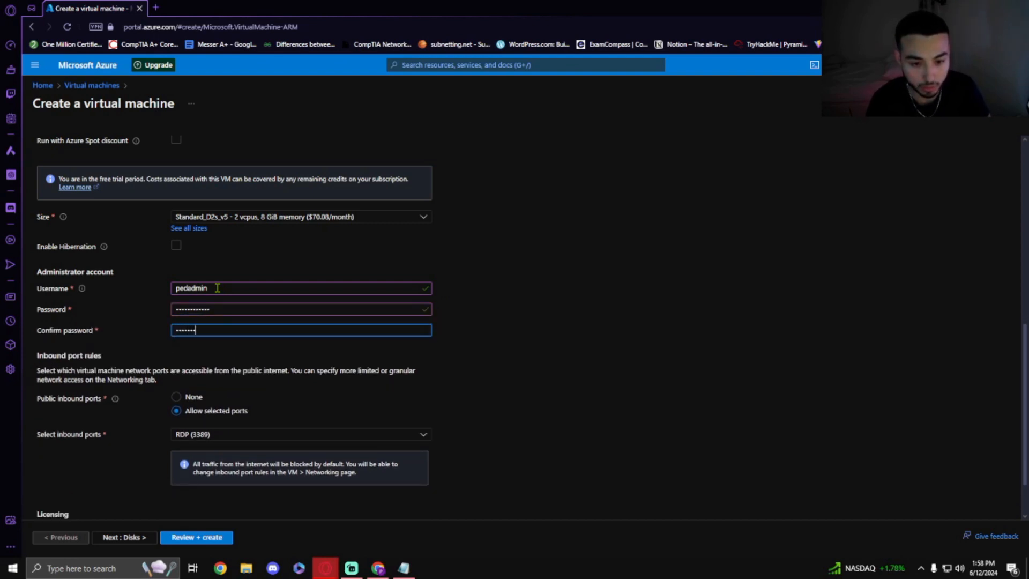
pyautogui.write('•')
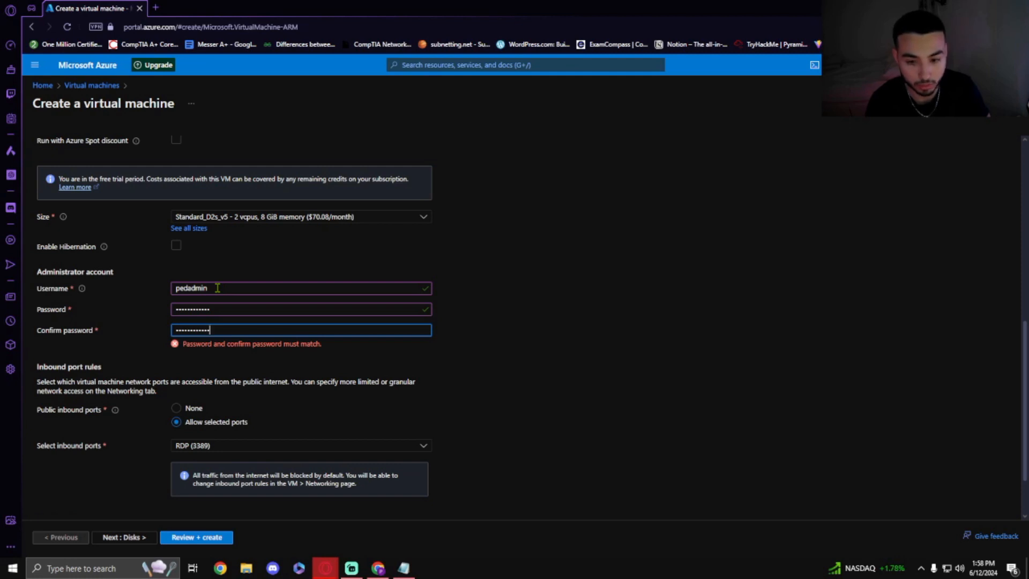
pyautogui.write('•')
# Confirm the eligible Windows 10/11 license with multi-tenant hosting rights and continue to the disk settings.
pyautogui.scroll(-1, 513, 311)
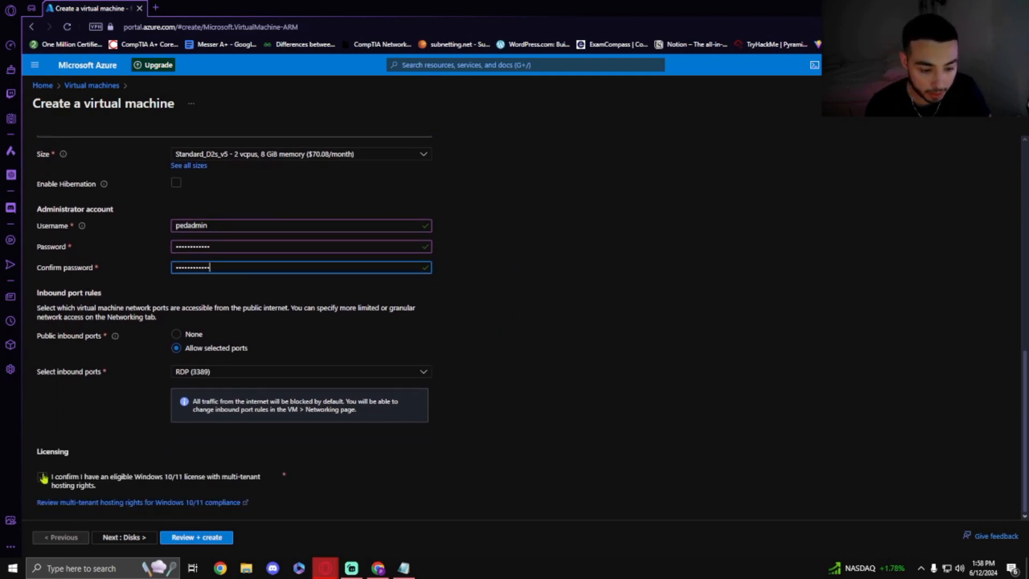
pyautogui.click(42, 477)
pyautogui.click(132, 537)
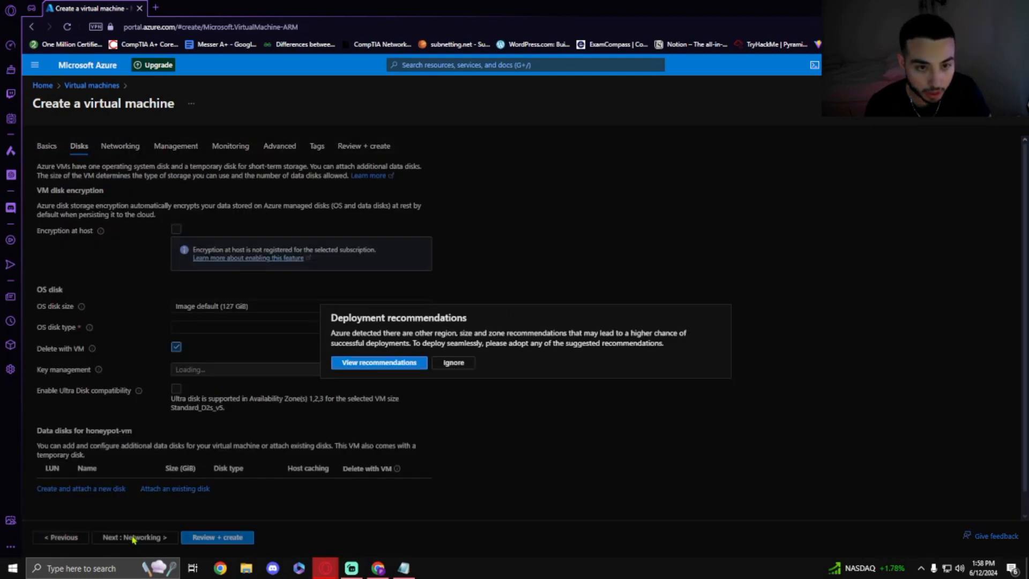
# View the deployment recommendations and change the virtual machine's region to (US) East US 2.
pyautogui.click(361, 363)
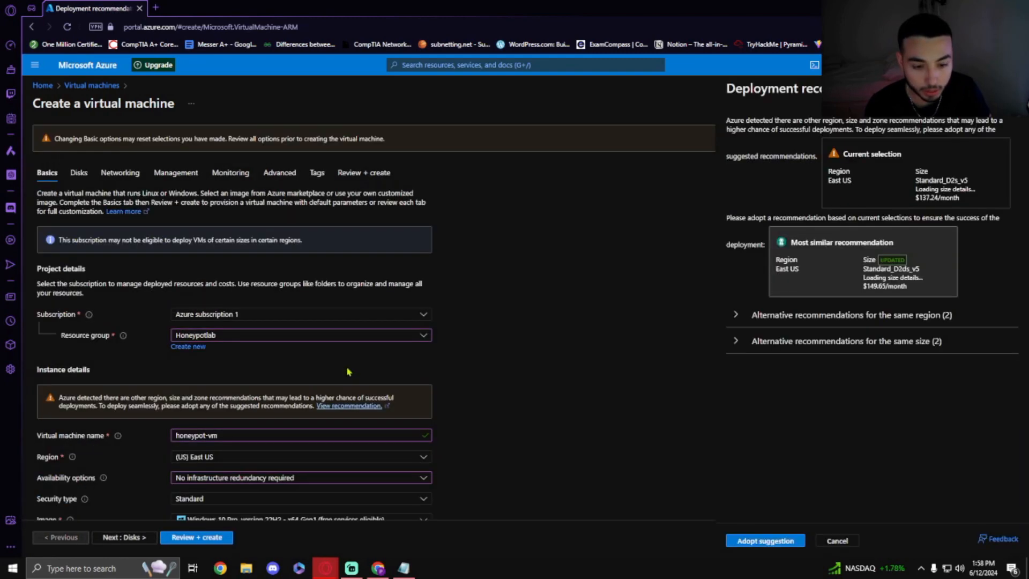
pyautogui.scroll(-4, 466, 370)
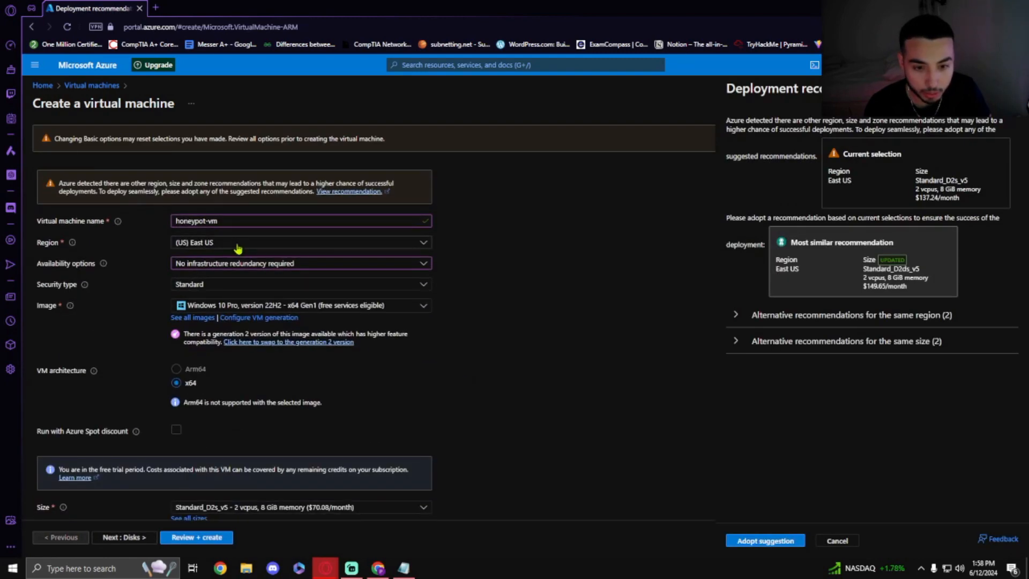
pyautogui.click(238, 248)
pyautogui.click(234, 312)
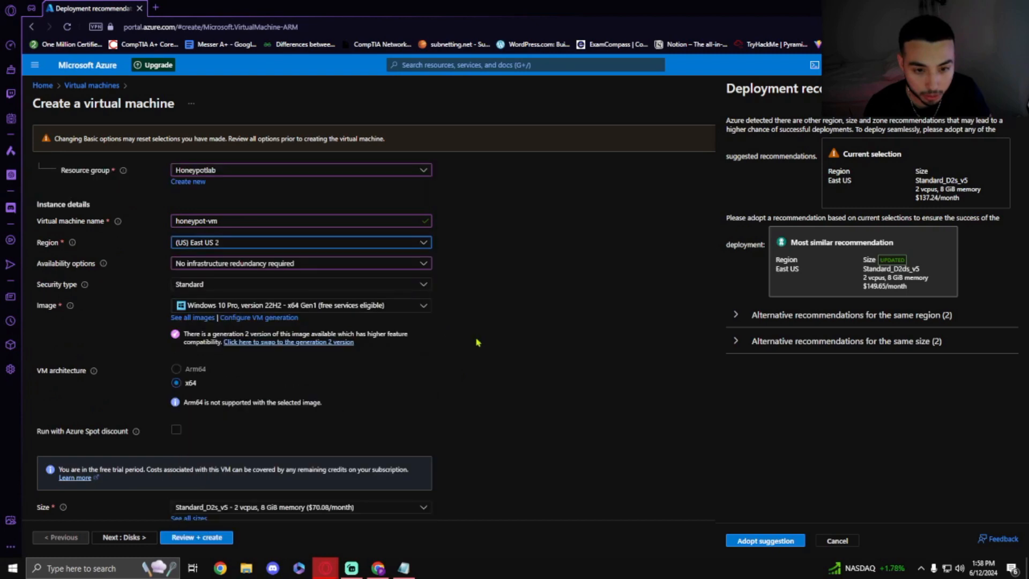
pyautogui.scroll(-3, 478, 342)
# Keep the default disk settings, continue to networking and set the NIC network security group to Advanced.
pyautogui.click(124, 537)
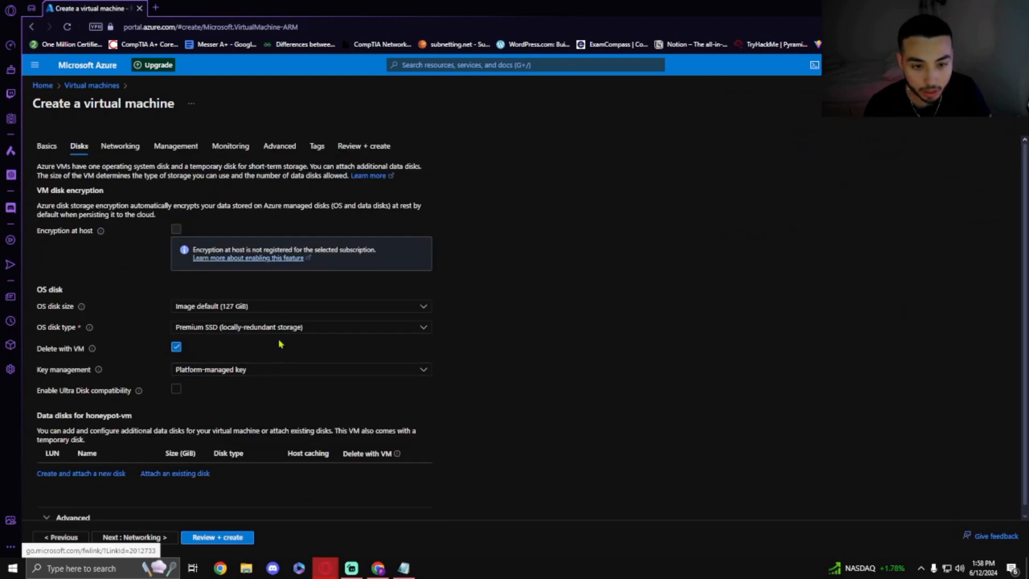
pyautogui.click(133, 536)
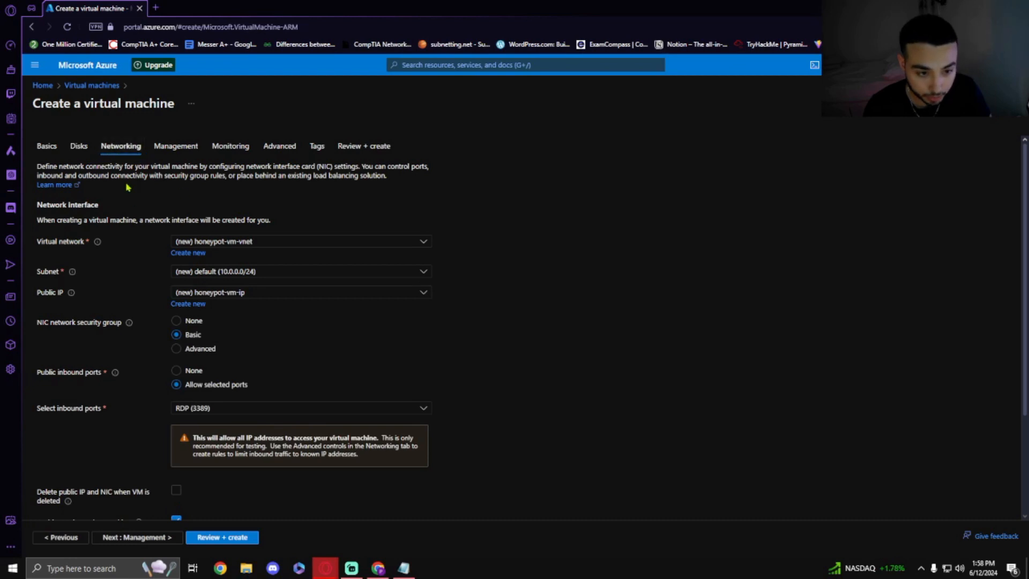
pyautogui.scroll(-1, 300, 353)
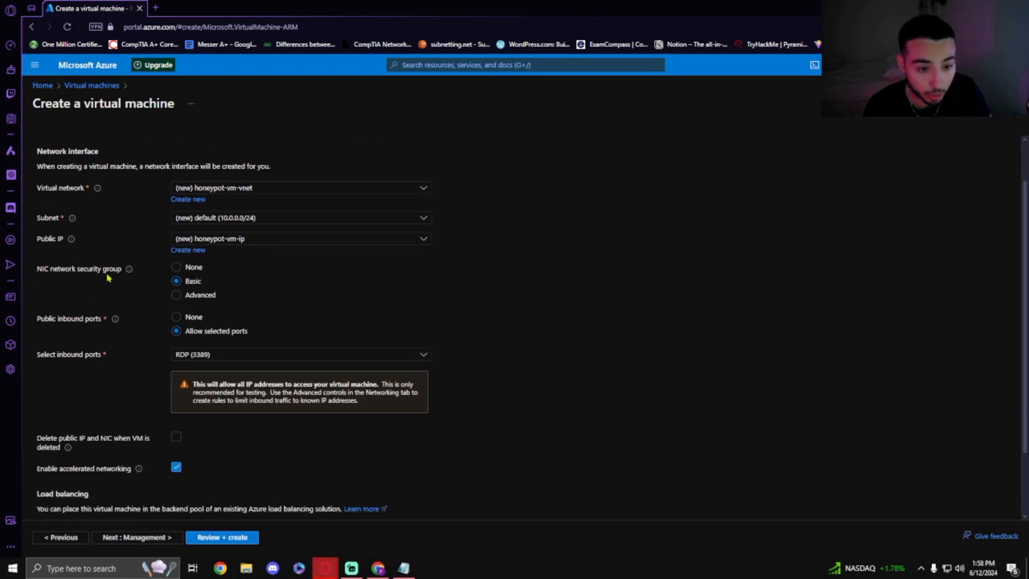
pyautogui.click(189, 298)
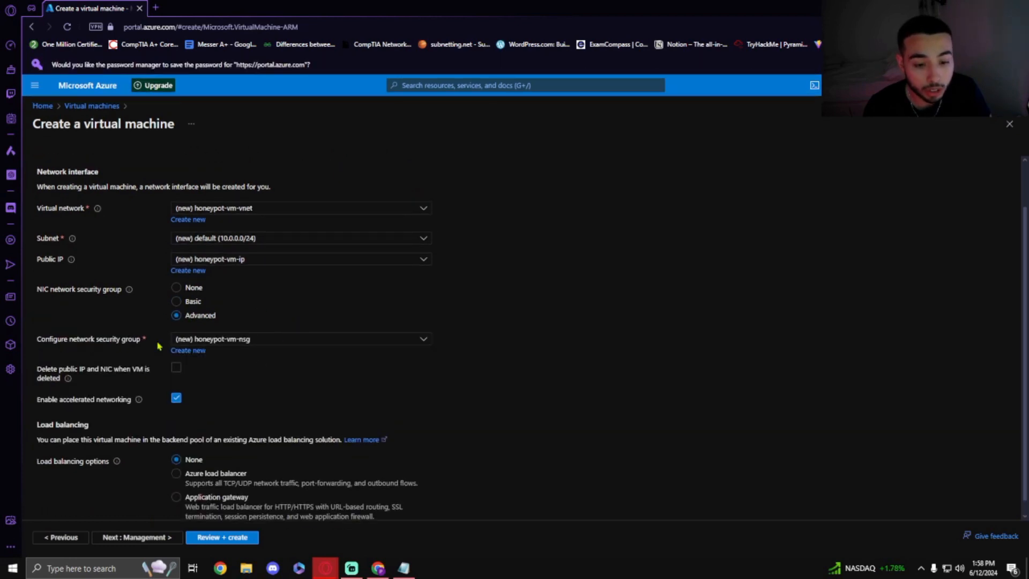
# Start a new network security group for the virtual machine and delete its default-allow-rdp inbound rule.
pyautogui.click(188, 350)
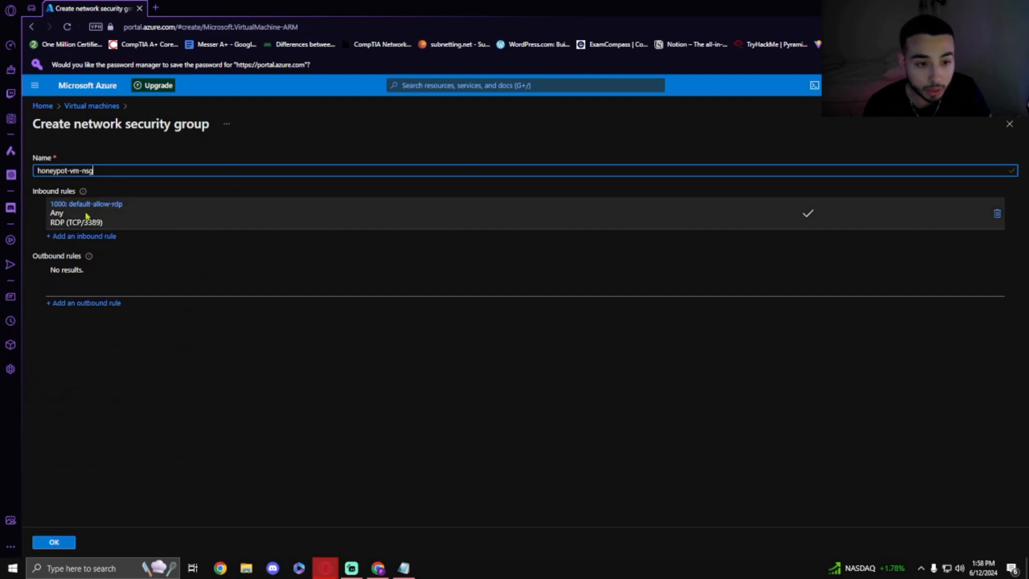
pyautogui.click(996, 213)
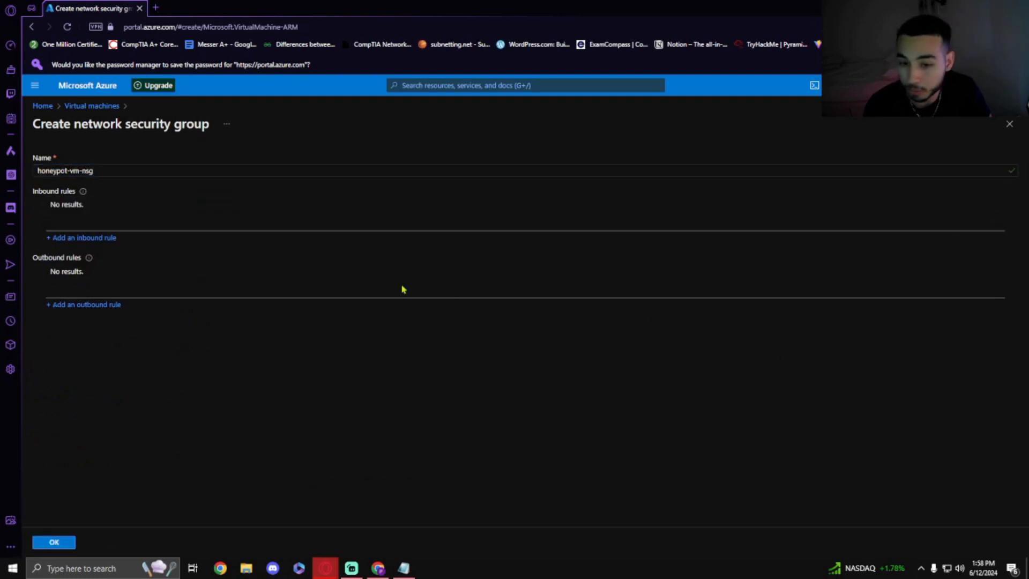
# Start a new inbound rule for honeypot-vm-nsg and set its destination port ranges to *.
pyautogui.click(84, 237)
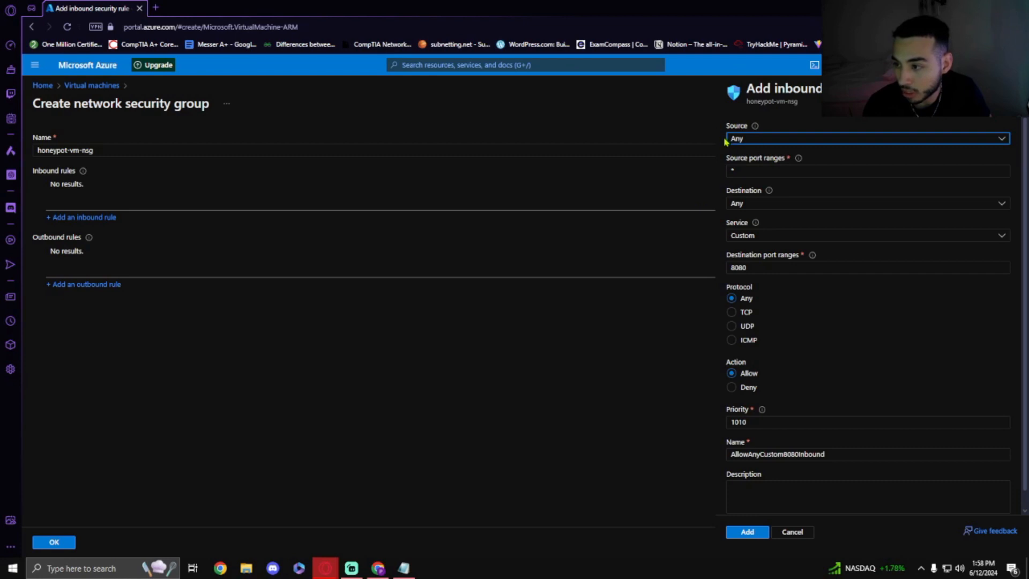
pyautogui.moveTo(742, 212)
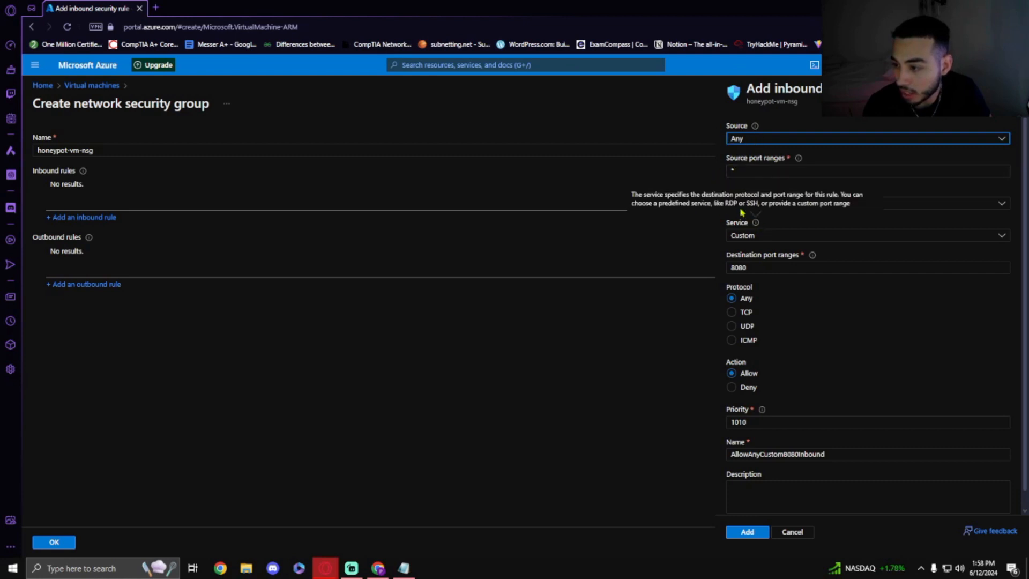
pyautogui.moveTo(749, 271); pyautogui.dragTo(718, 277)
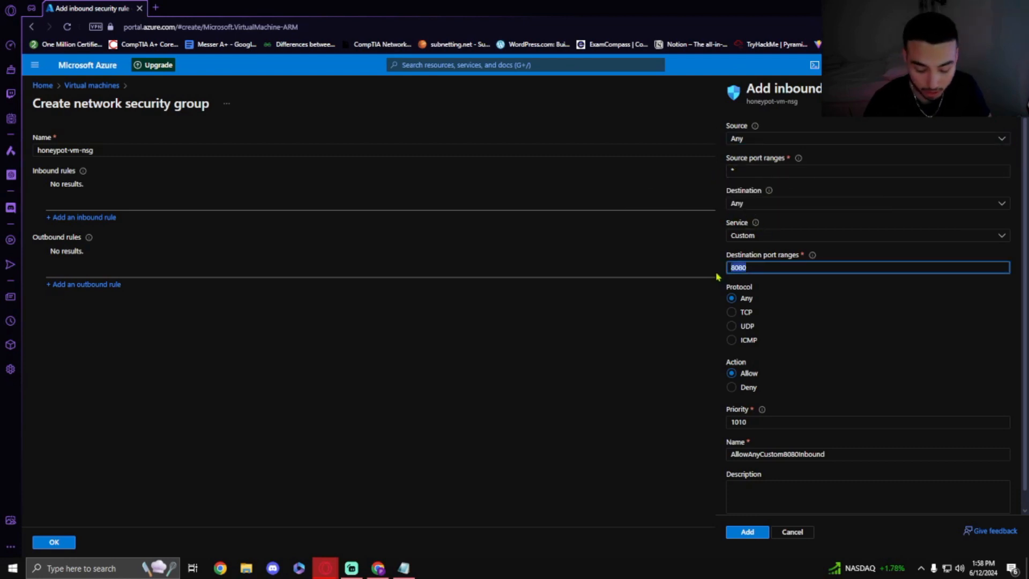
pyautogui.press('BackSpace')
pyautogui.write('*')
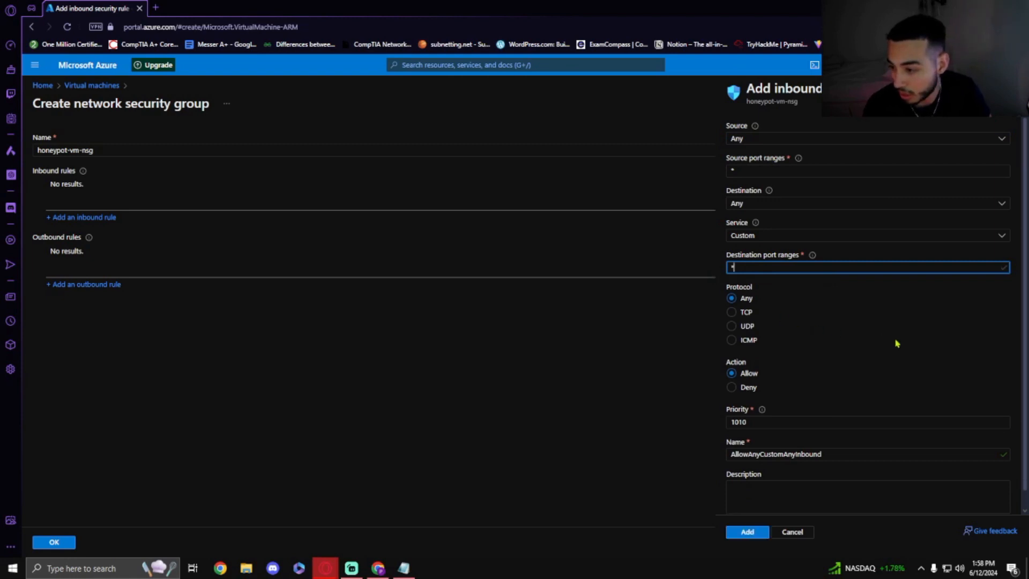
# Set the inbound rule's priority to 100, name it DANGER_ANY_IN and add it to the security group.
pyautogui.scroll(-1, 795, 401)
pyautogui.moveTo(796, 403); pyautogui.dragTo(691, 411)
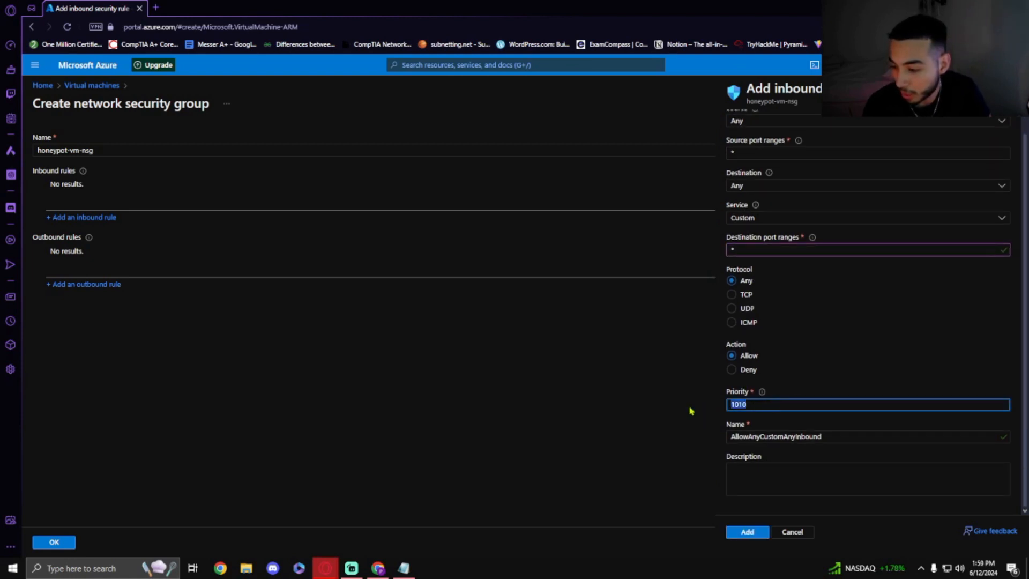
pyautogui.press('BackSpace')
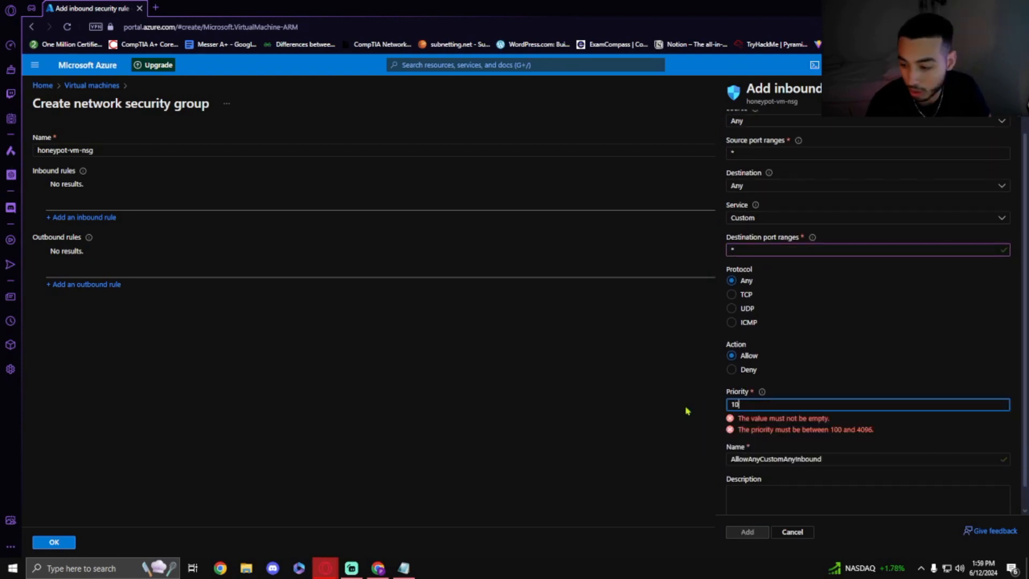
pyautogui.doubleClick(839, 435)
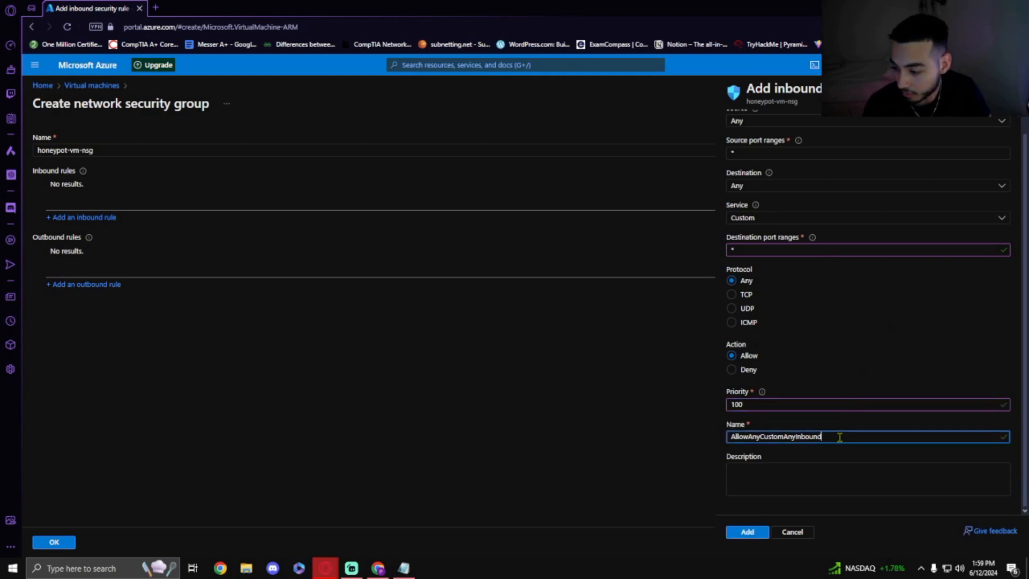
pyautogui.press('BackSpace')
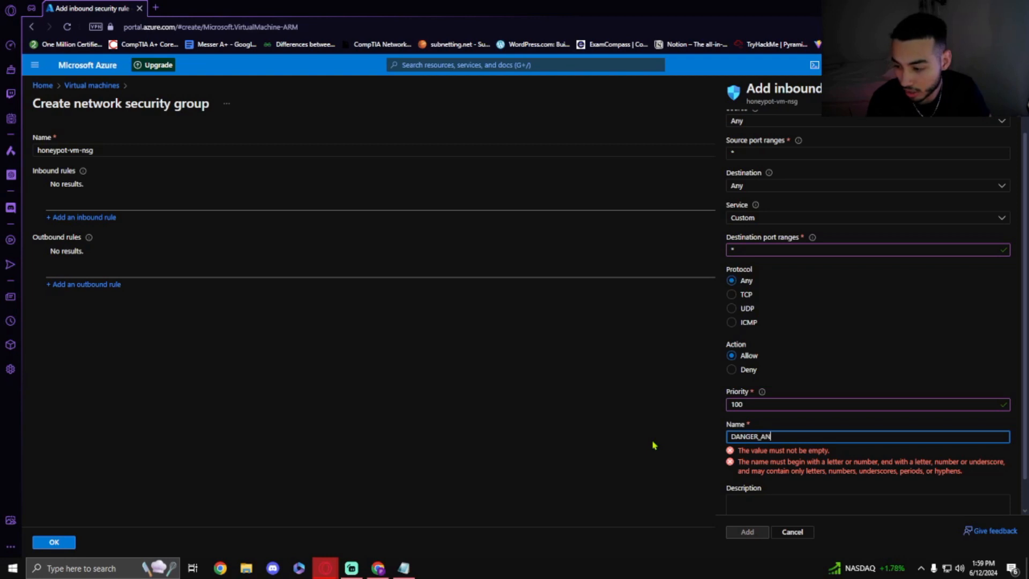
pyautogui.write('DANGER_ANY_IN')
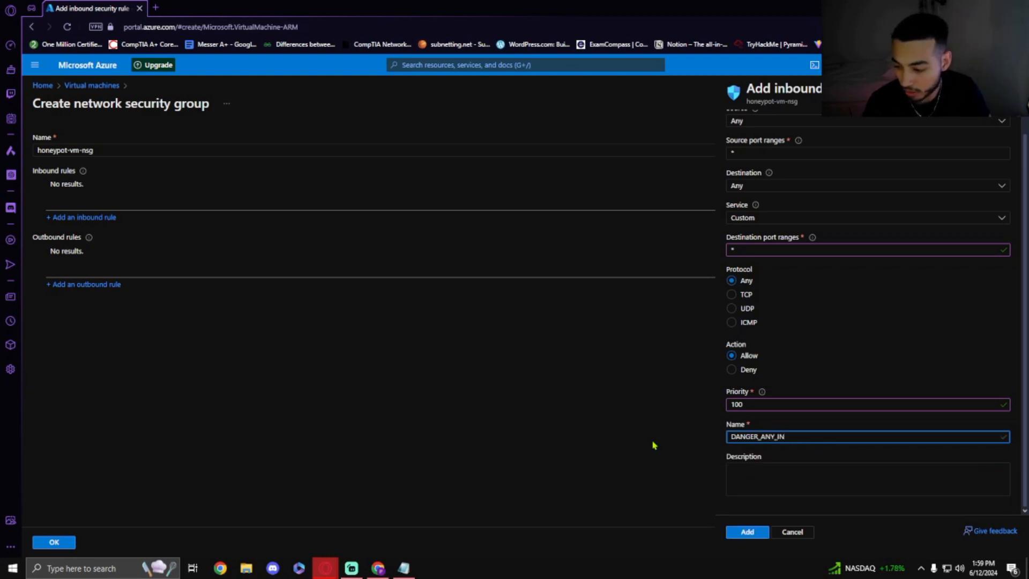
pyautogui.click(748, 533)
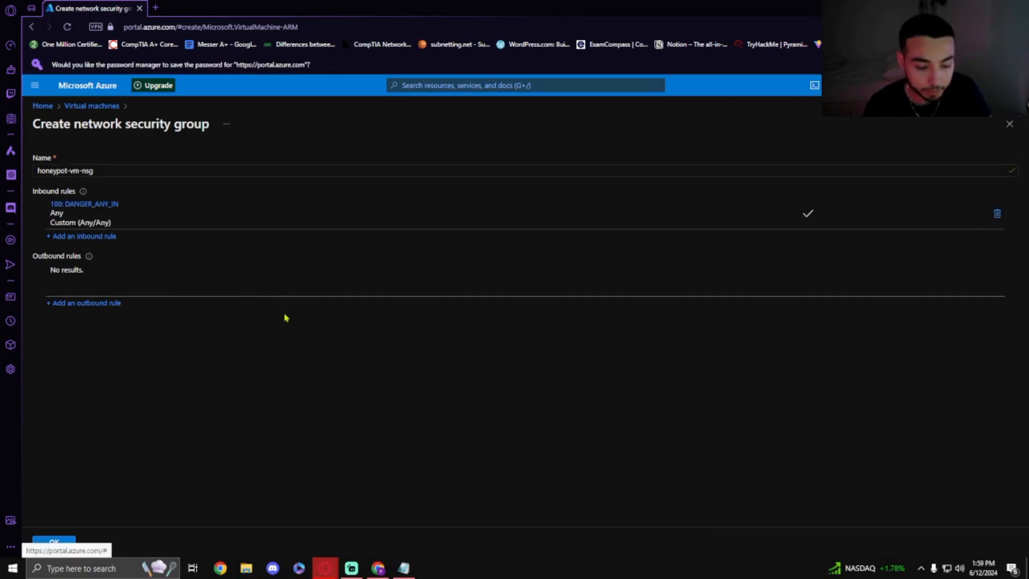
# Accept the honeypot-vm-nsg security group, then review and create the honeypot-vm virtual machine.
pyautogui.click(54, 541)
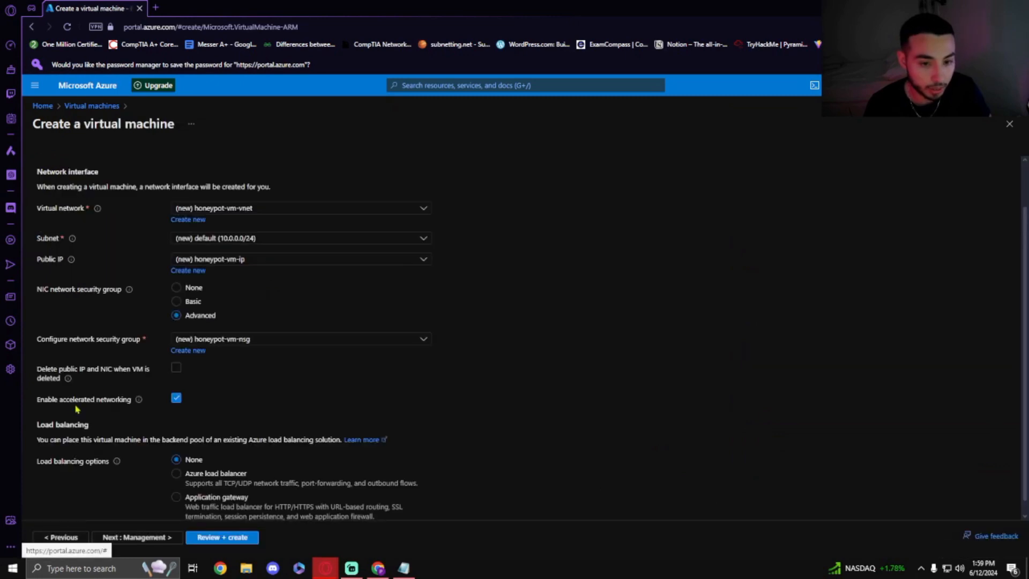
pyautogui.scroll(-2, 294, 375)
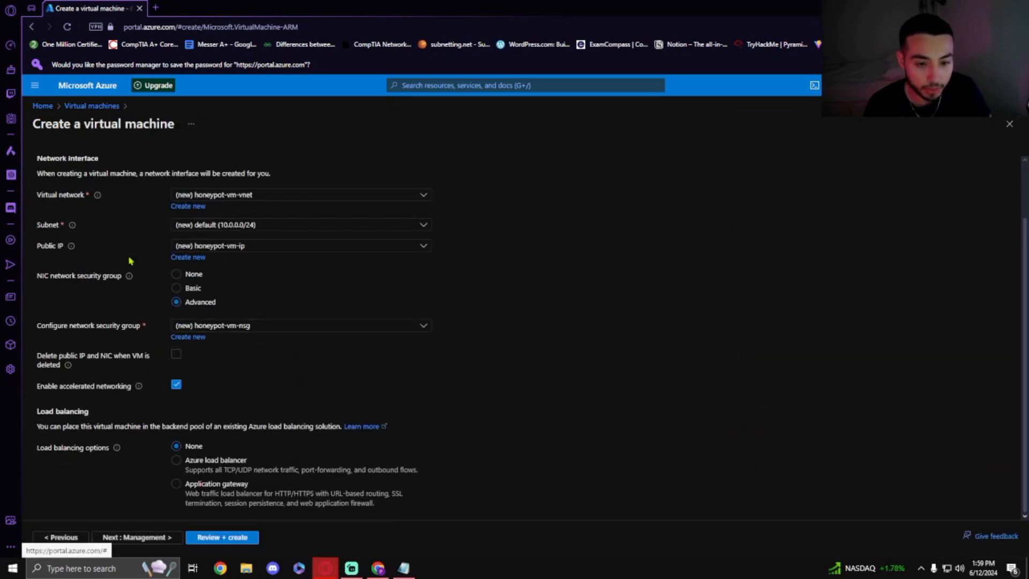
pyautogui.click(214, 538)
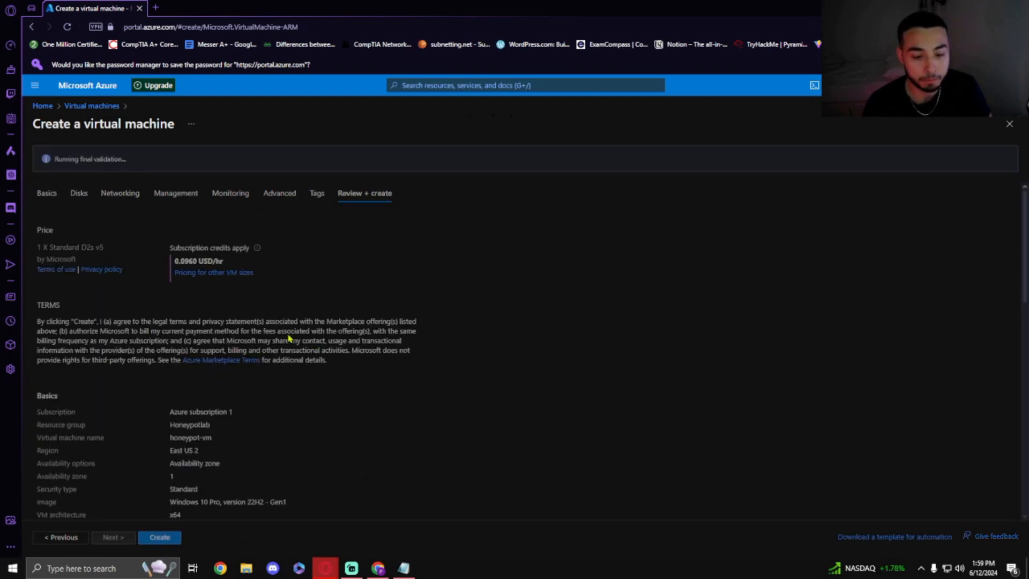
pyautogui.scroll(-1, 248, 372)
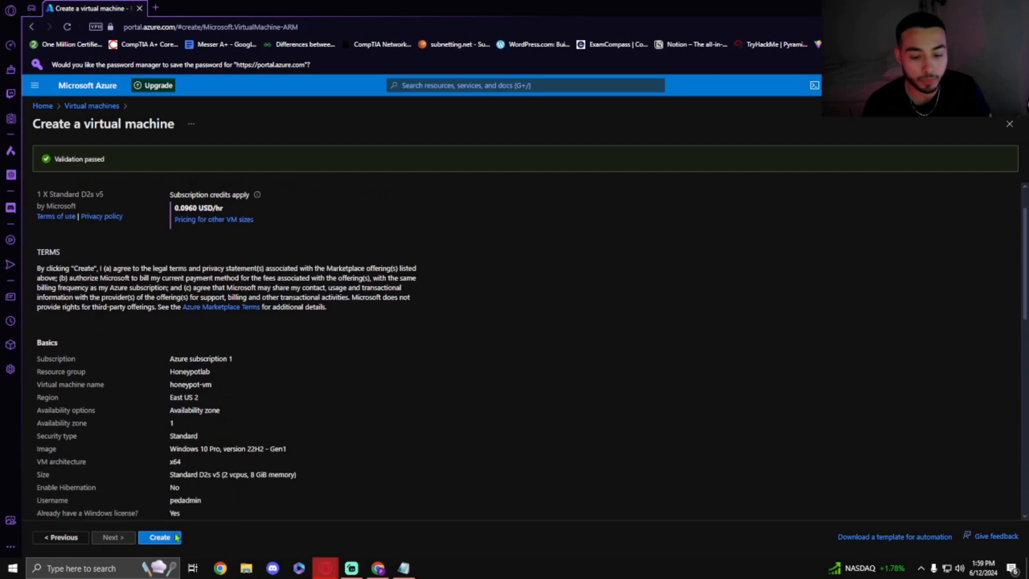
pyautogui.click(170, 542)
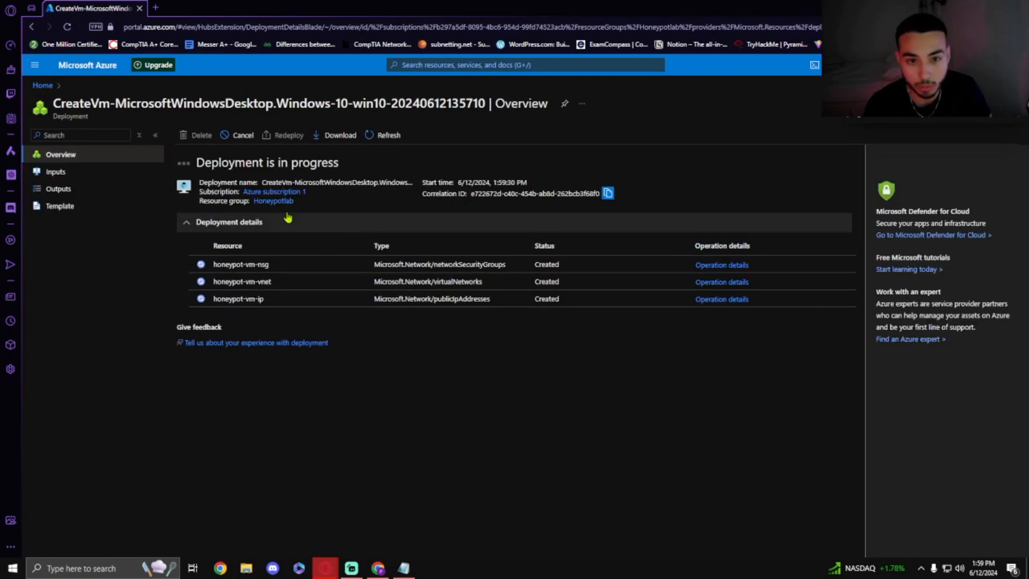
# Start a new Log Analytics workspace and assign it to the Honeypotlab resource group.
pyautogui.click(470, 67)
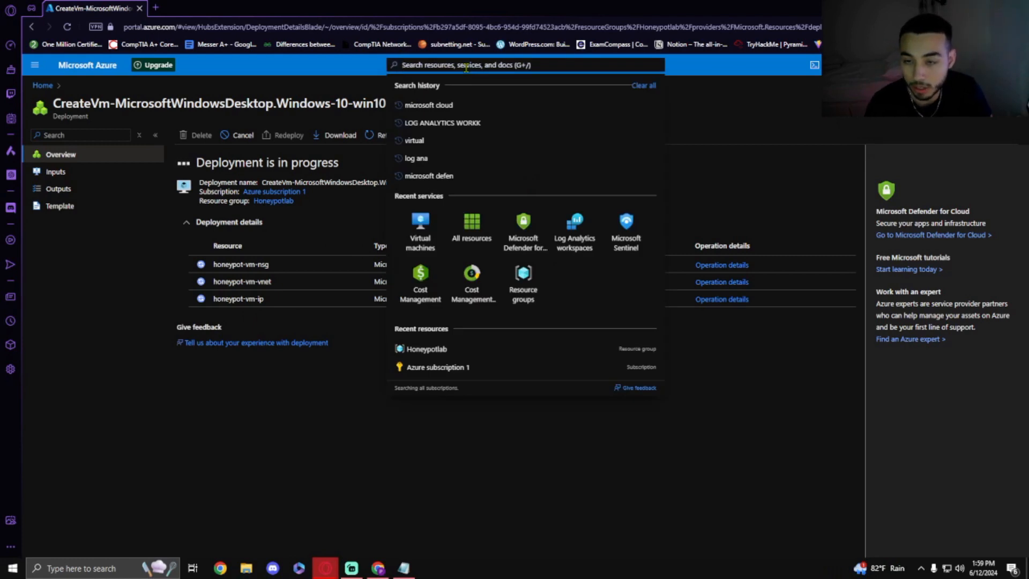
pyautogui.click(577, 224)
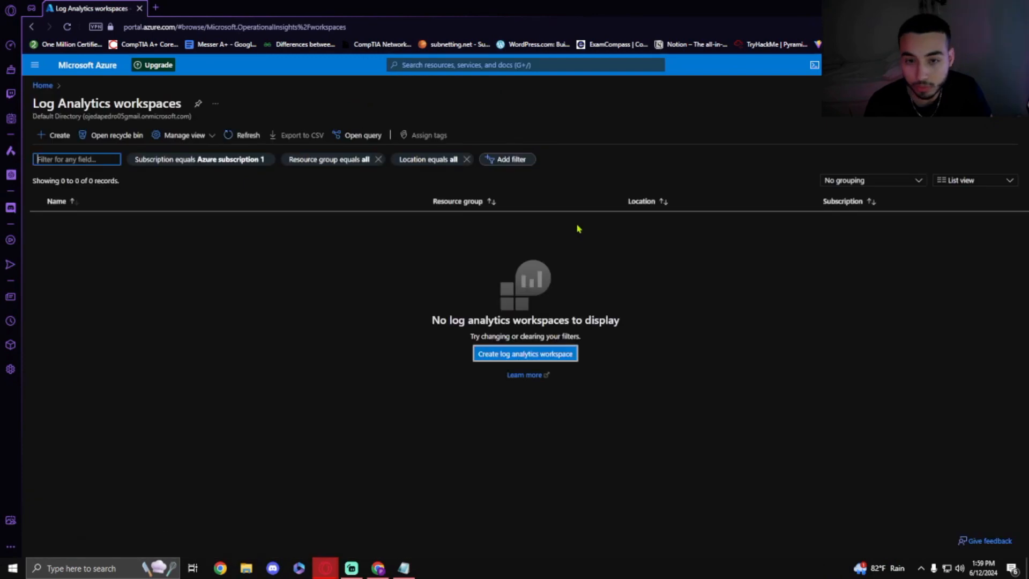
pyautogui.click(484, 354)
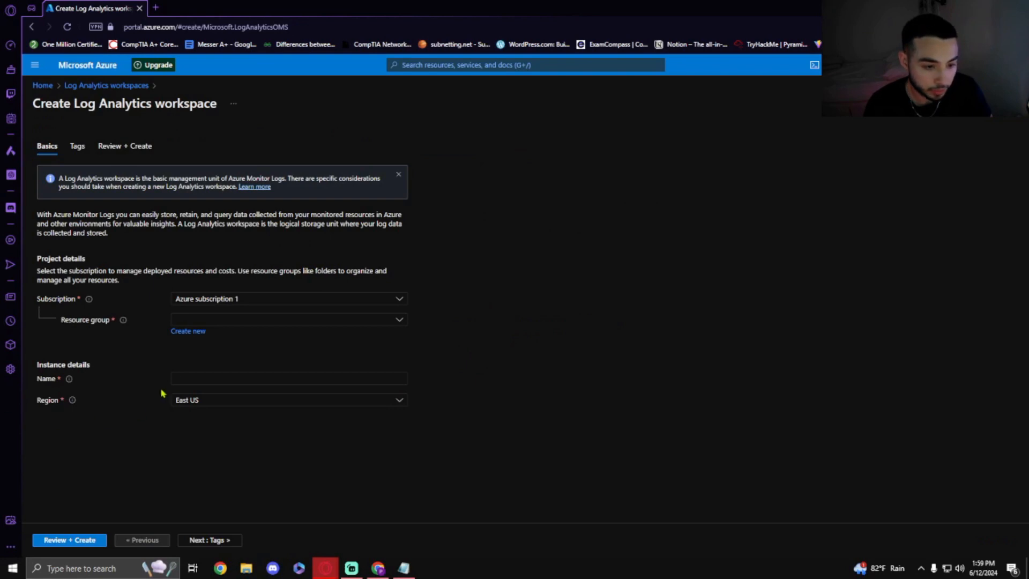
pyautogui.click(197, 320)
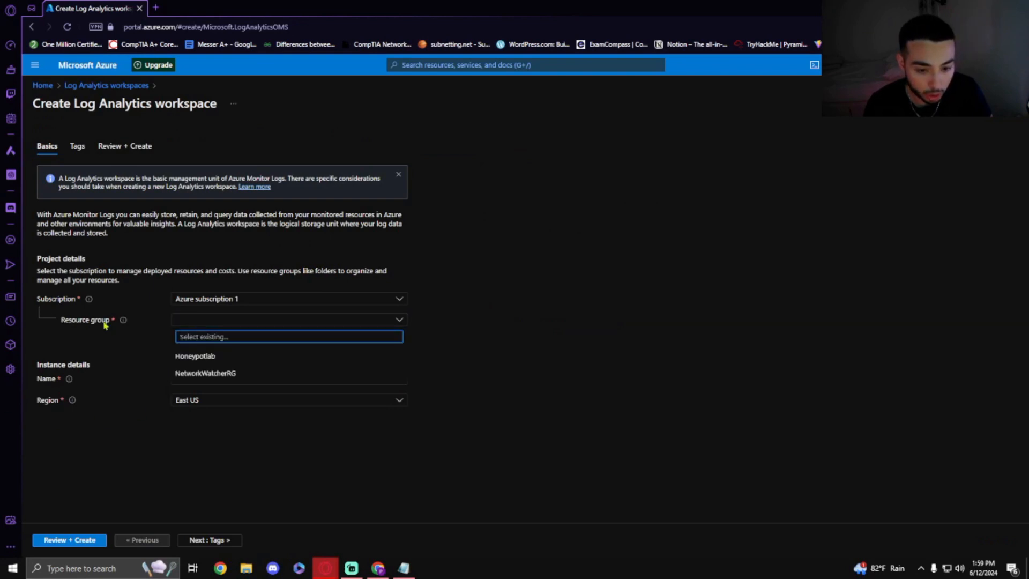
pyautogui.click(215, 358)
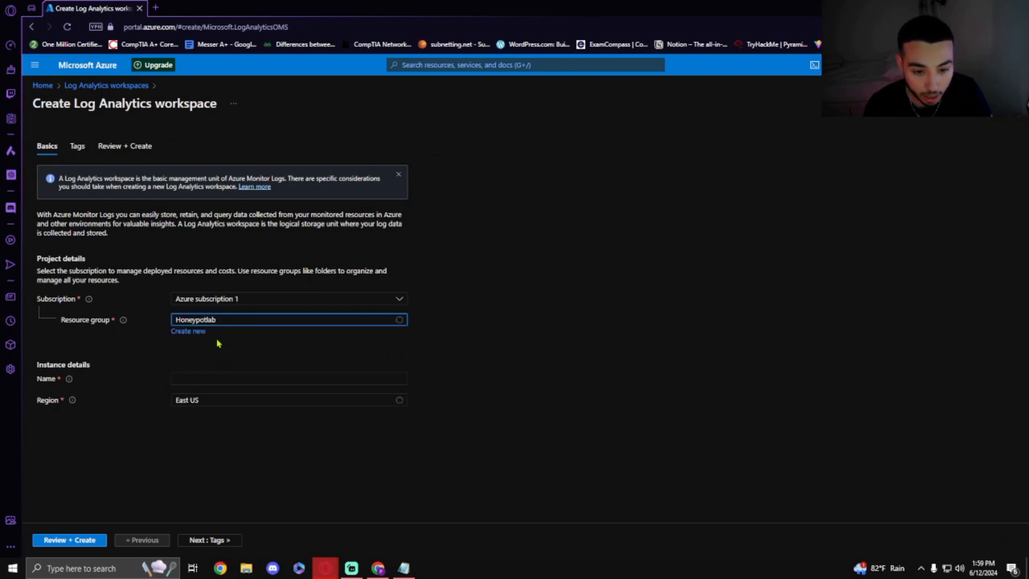
# Name the workspace law-honeypot7, set its region to East US 2, and review and create it.
pyautogui.click(201, 379)
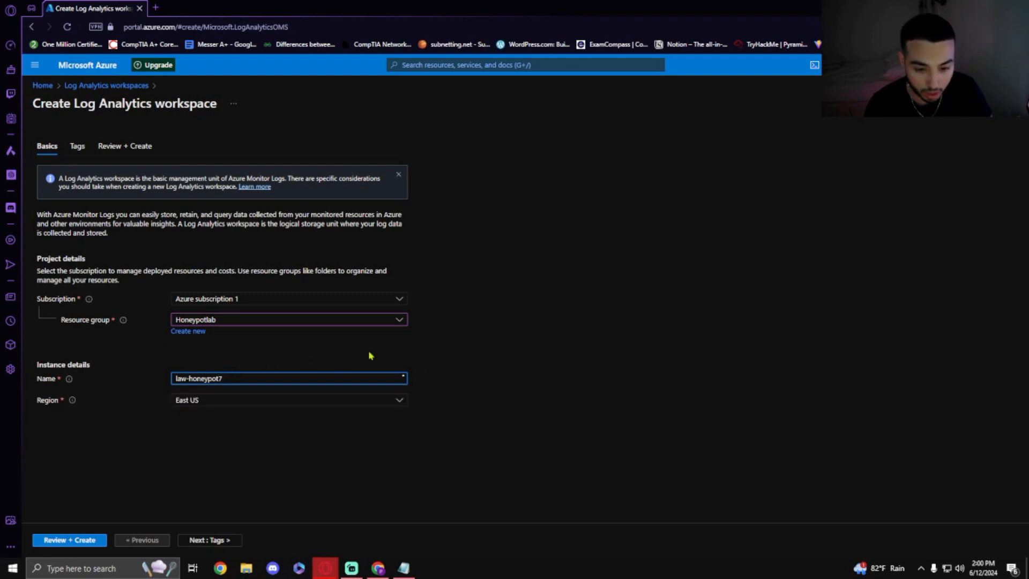
pyautogui.click(292, 402)
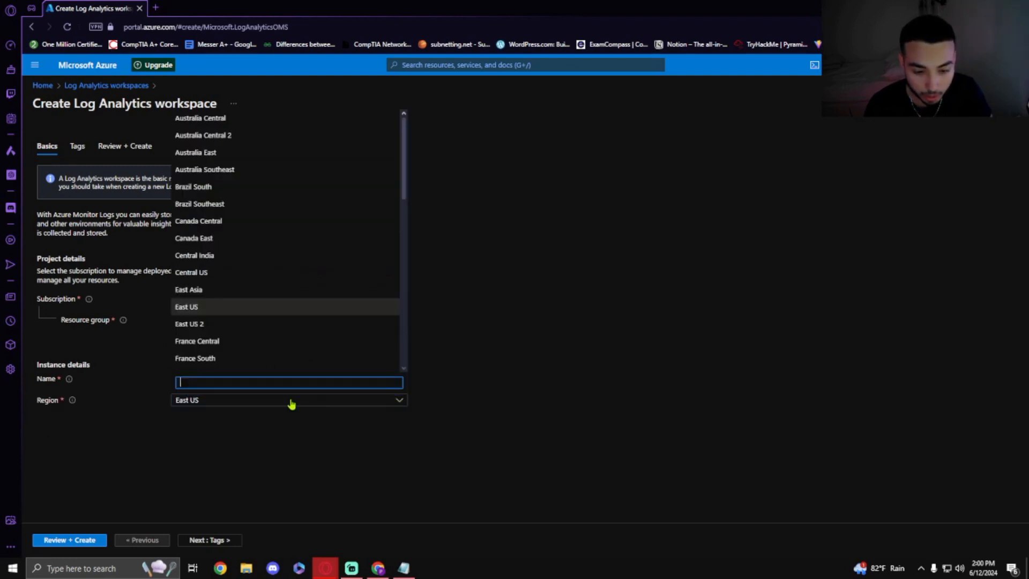
pyautogui.click(217, 326)
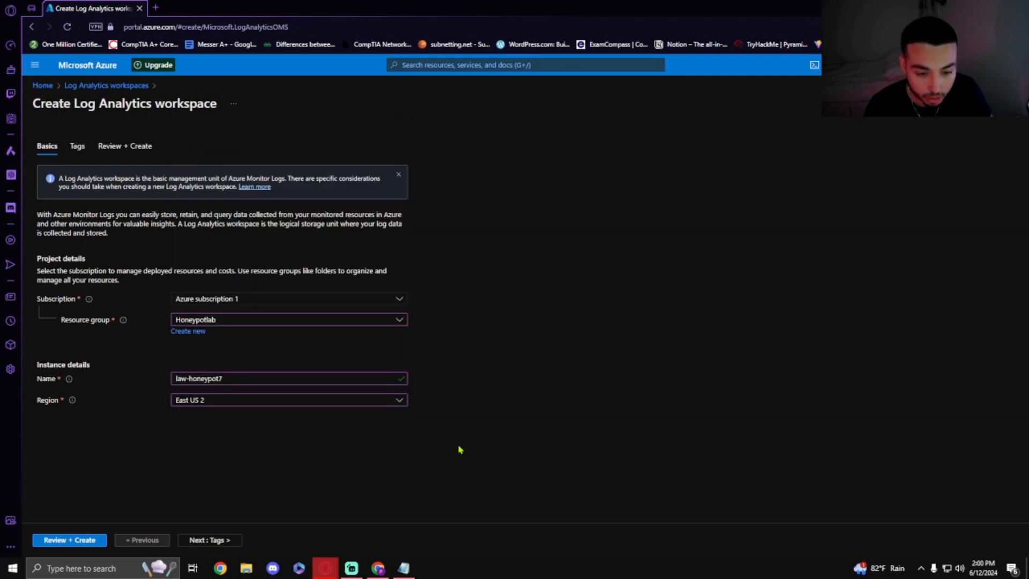
pyautogui.click(79, 541)
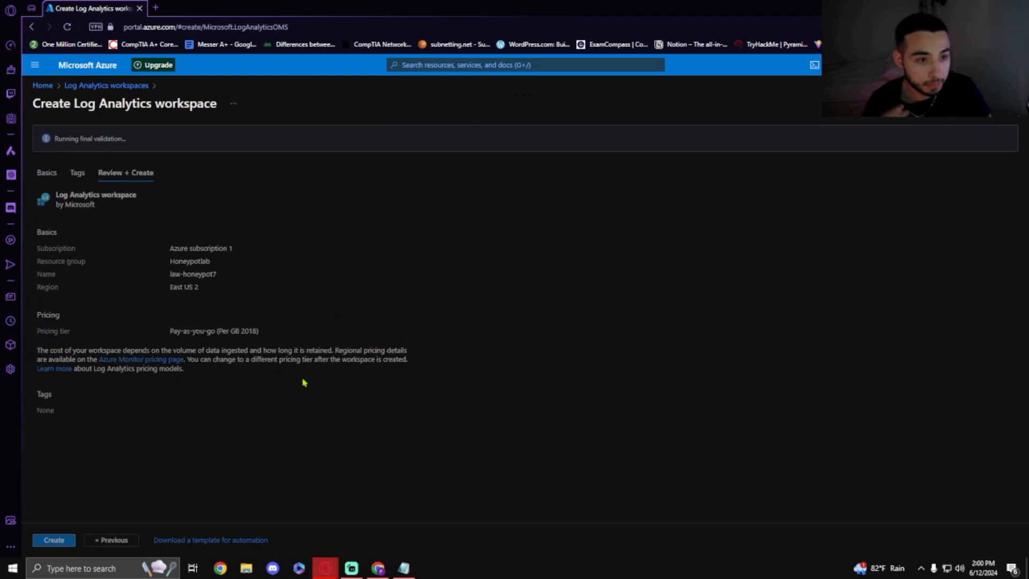
pyautogui.click(51, 541)
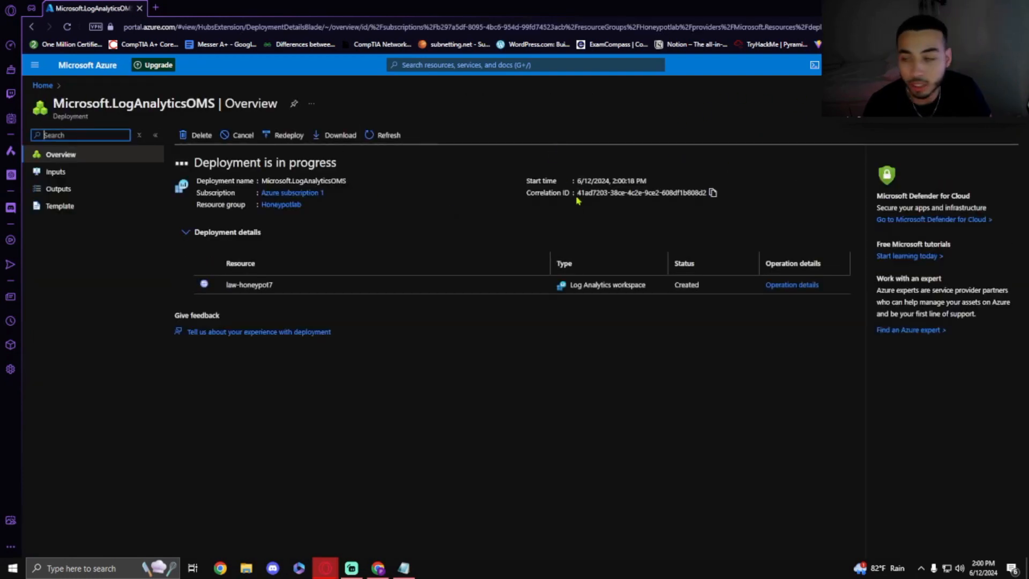
# Search the portal for Microsoft Defender and open Microsoft Defender for Cloud.
pyautogui.click(447, 65)
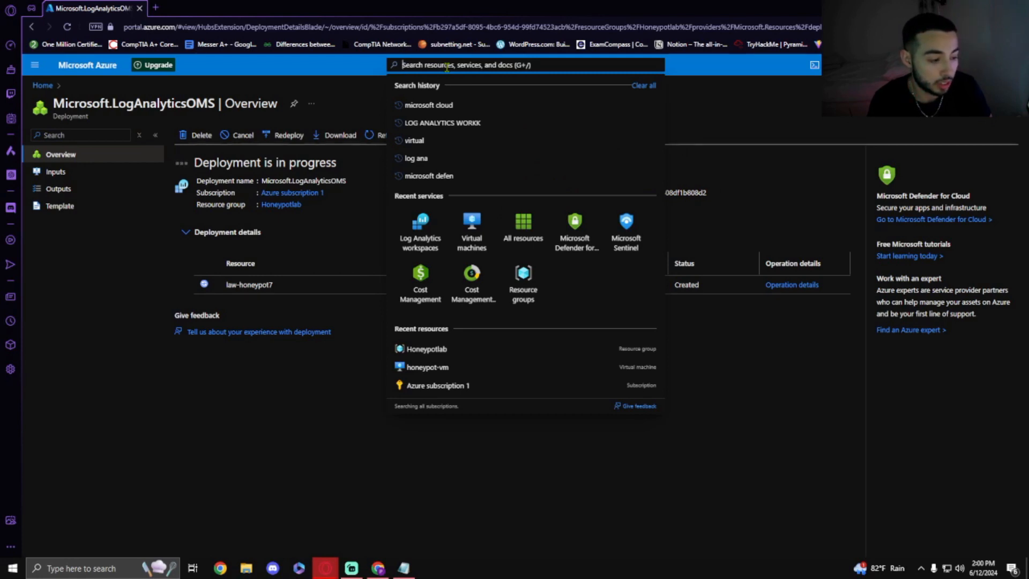
pyautogui.write('micros')
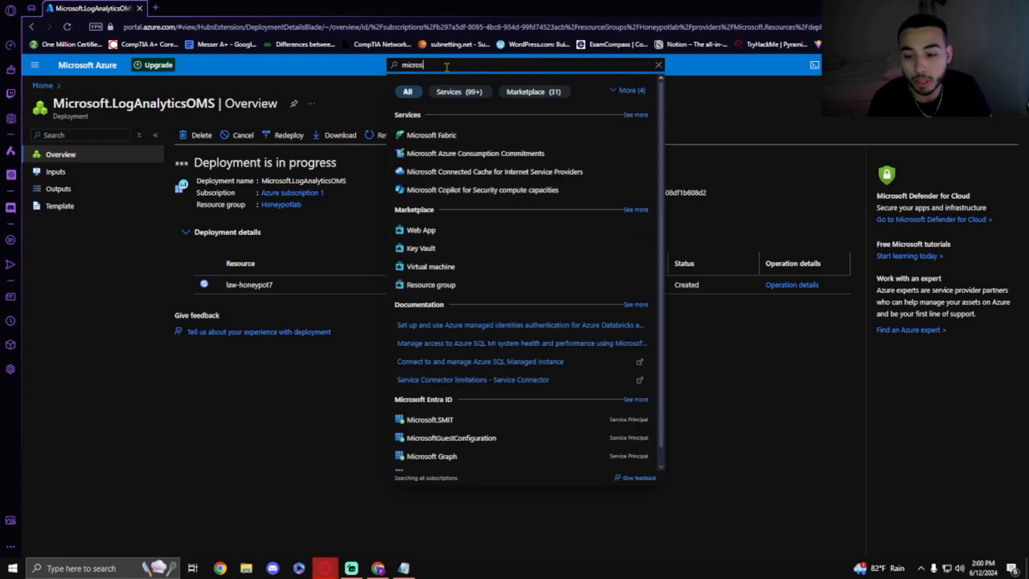
pyautogui.write('oft de')
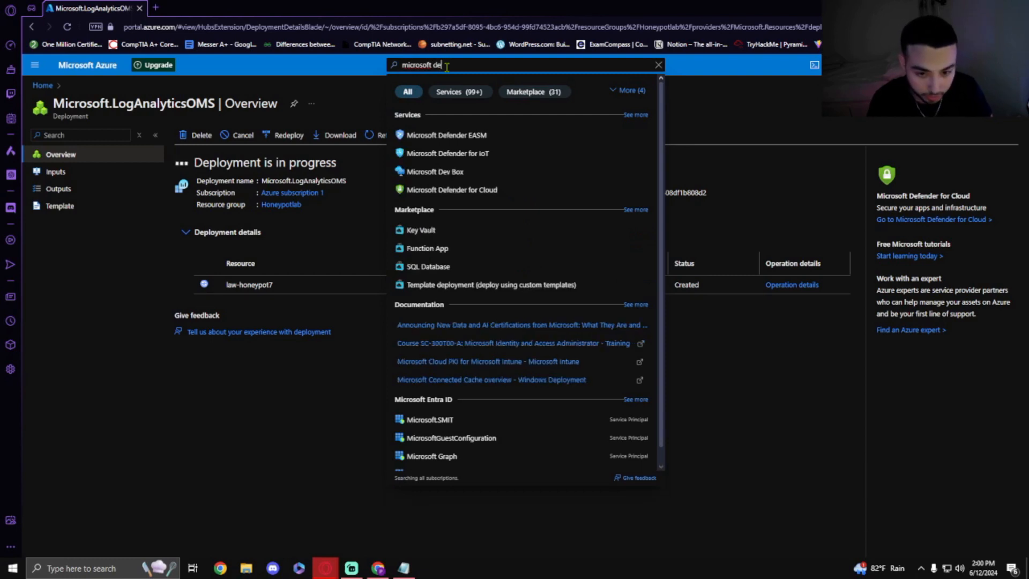
pyautogui.write('fender')
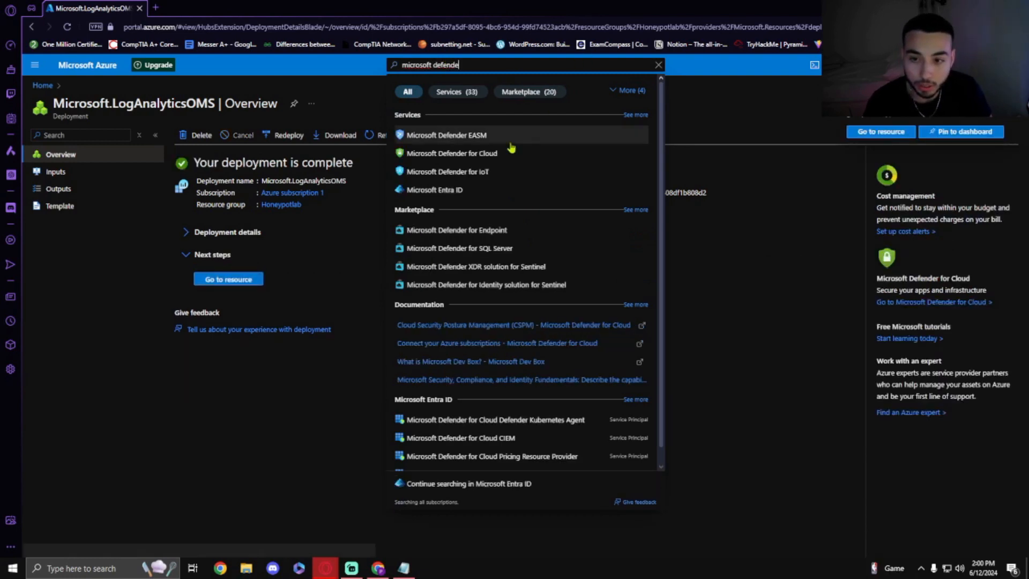
pyautogui.click(491, 153)
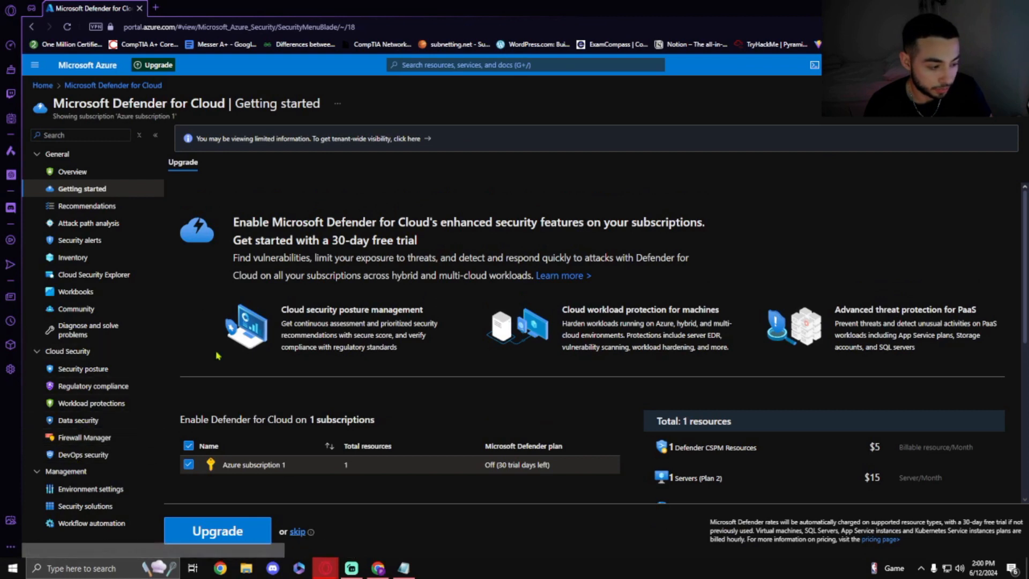
# Expand Azure subscription 1 in the environment settings and open the law-honeypot7 workspace's Defender plan settings.
pyautogui.click(94, 490)
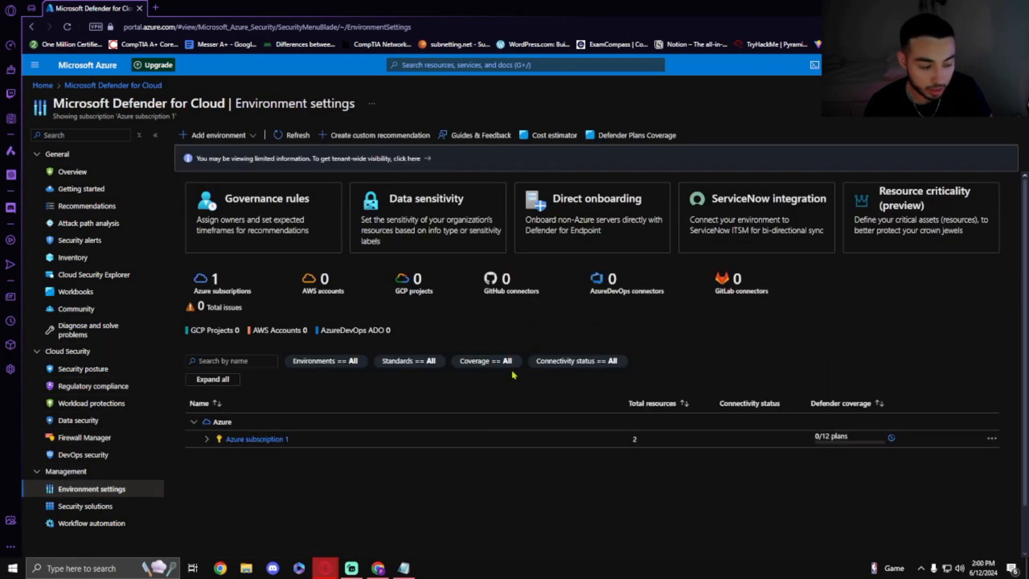
pyautogui.click(206, 439)
pyautogui.scroll(-1, 261, 418)
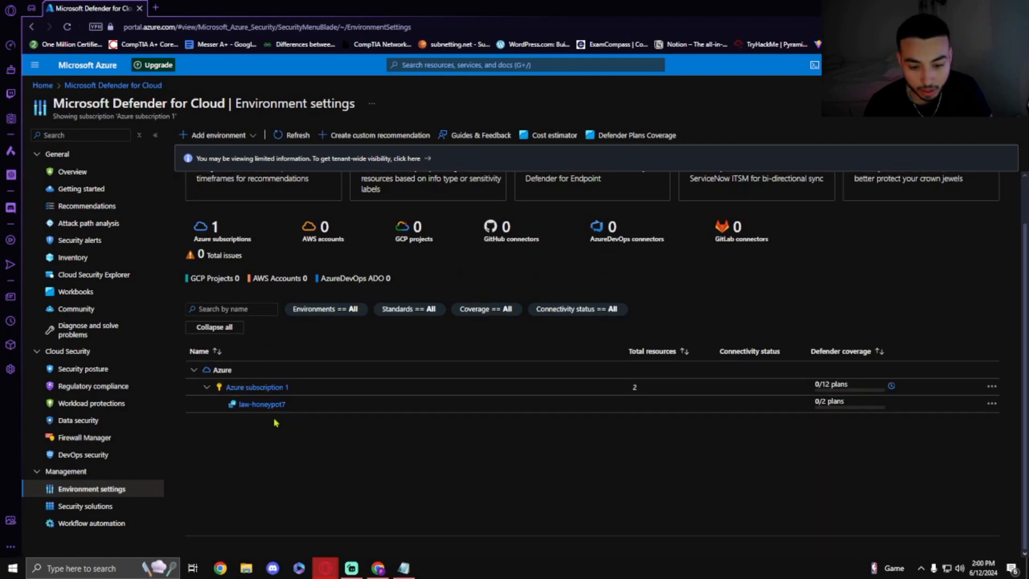
pyautogui.click(262, 404)
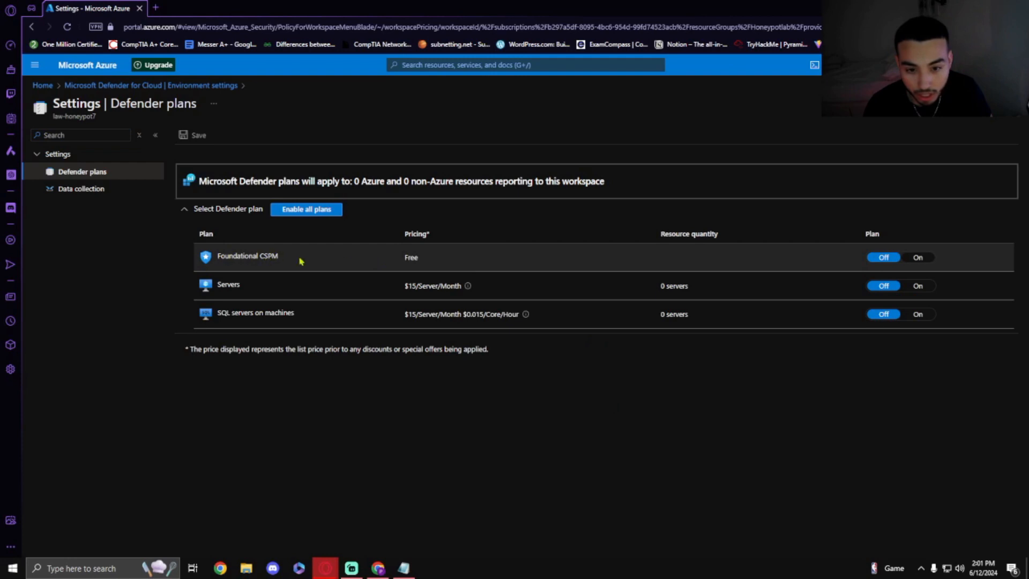
# Turn on the Foundational CSPM and Servers plans for law-honeypot7 and save the plan settings.
pyautogui.click(919, 259)
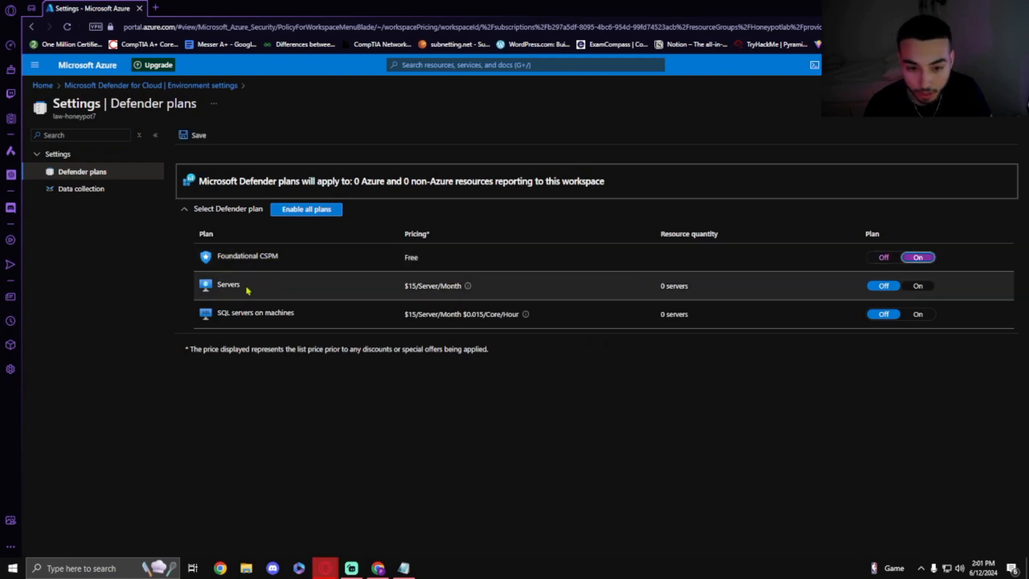
pyautogui.click(919, 288)
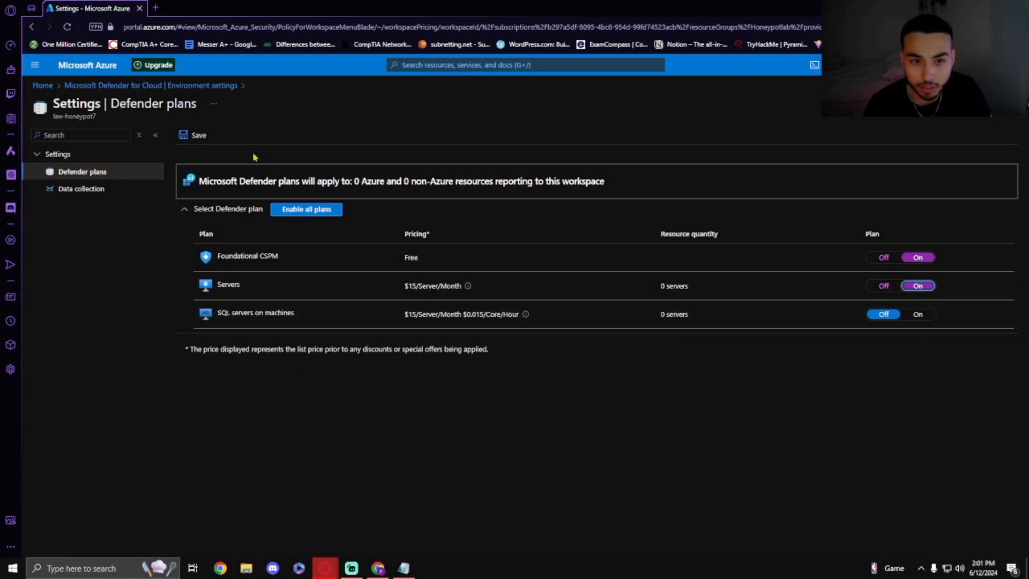
pyautogui.click(196, 135)
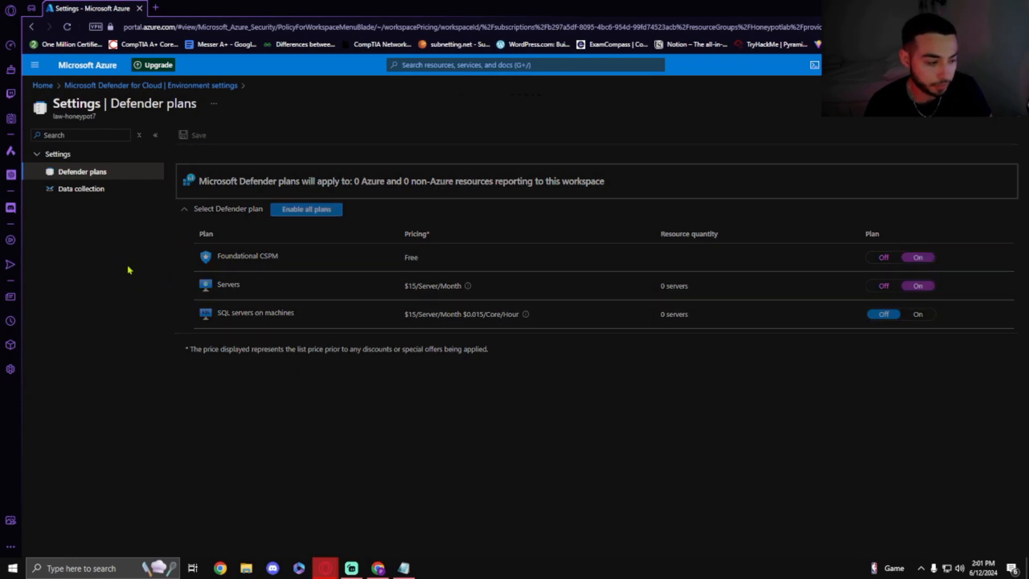
# Set the workspace's Windows security event data collection to All Events and save it.
pyautogui.click(81, 188)
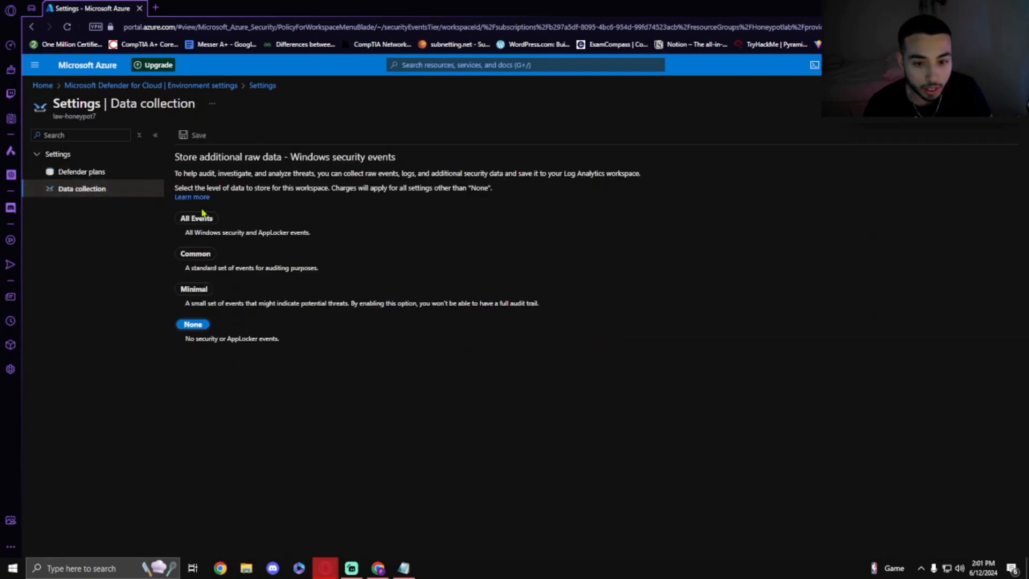
pyautogui.click(209, 225)
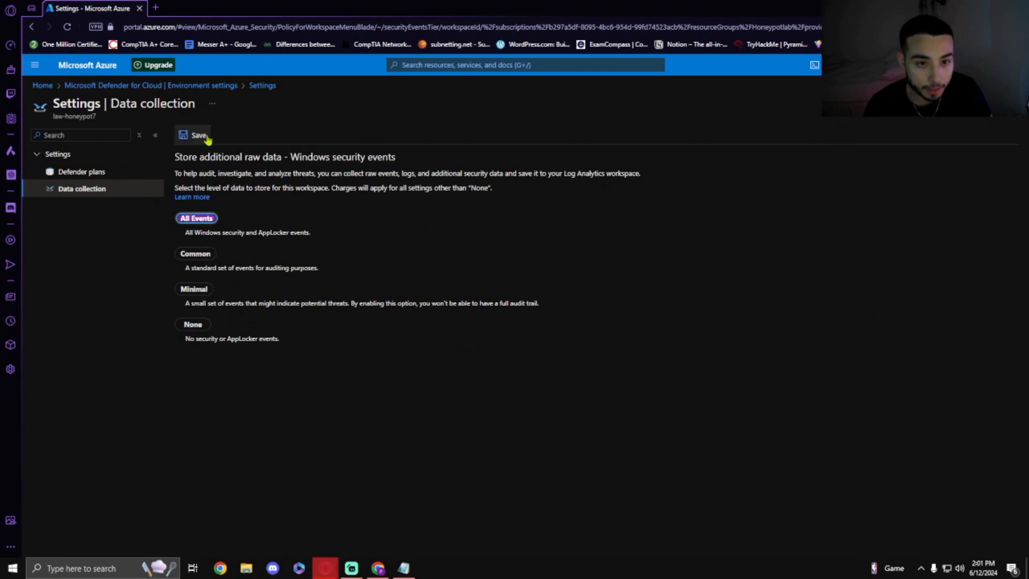
pyautogui.click(197, 137)
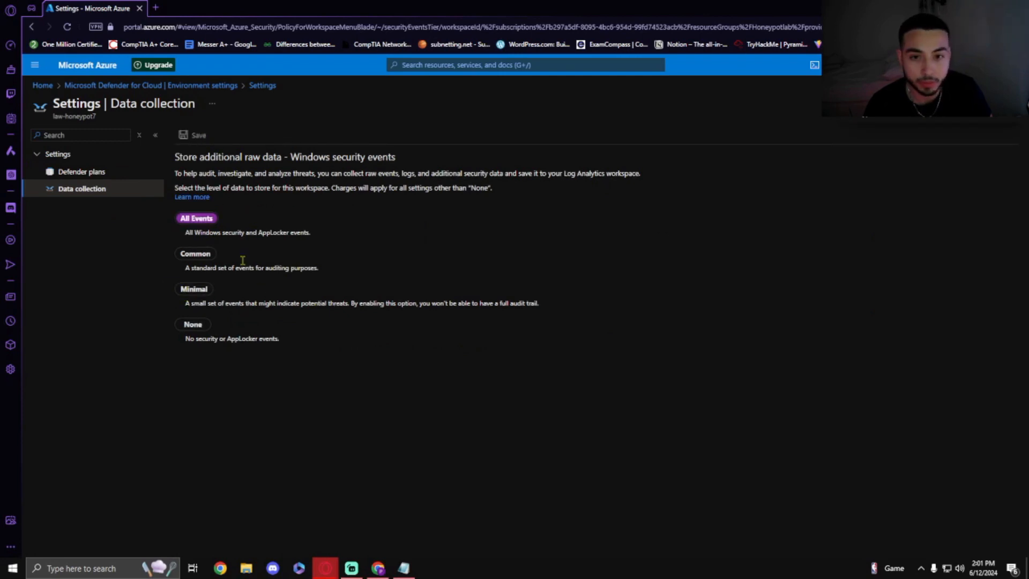
# Go to Log Analytics workspaces and open the law-honeypot7 workspace.
pyautogui.click(469, 65)
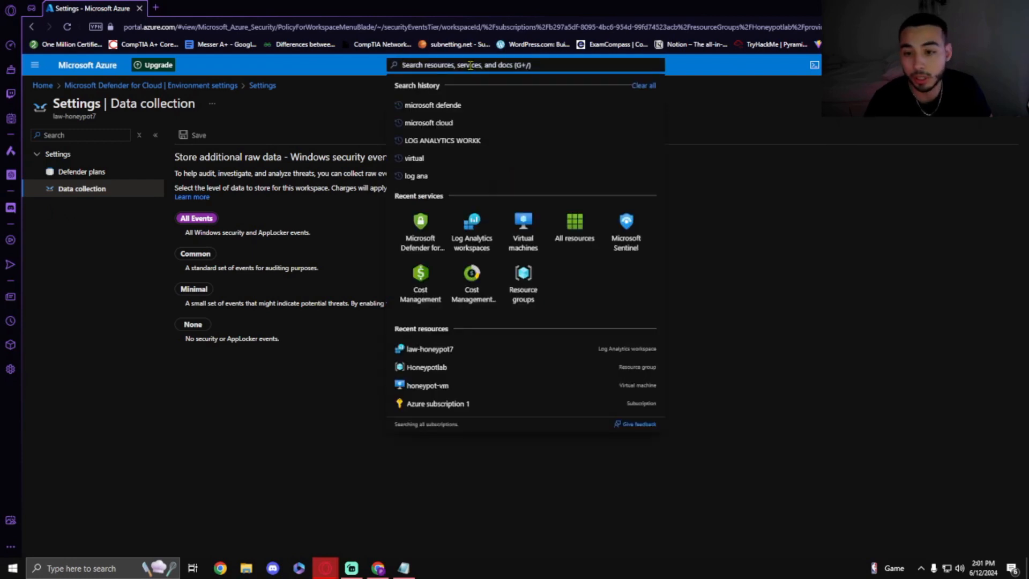
pyautogui.click(470, 231)
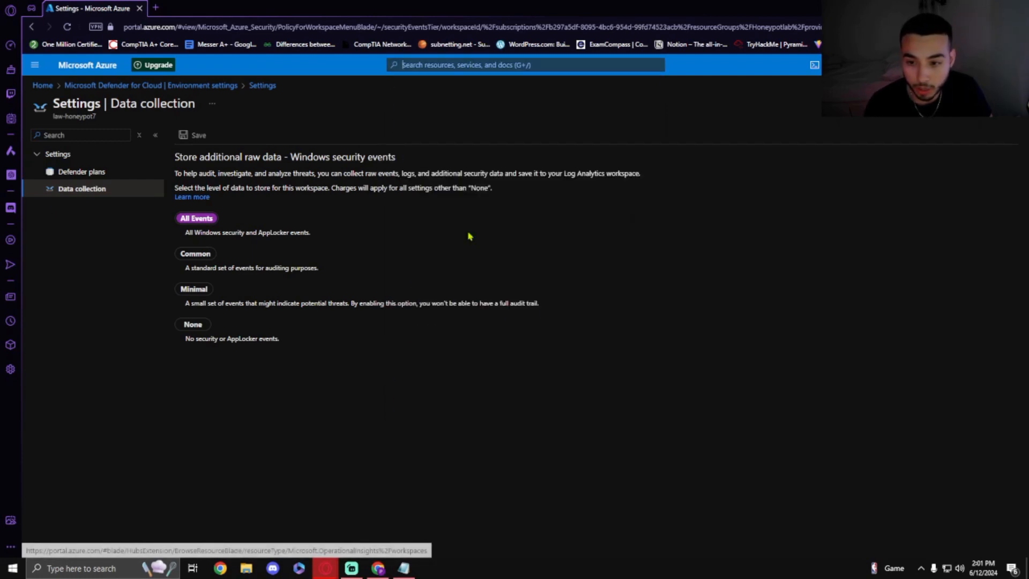
pyautogui.click(88, 220)
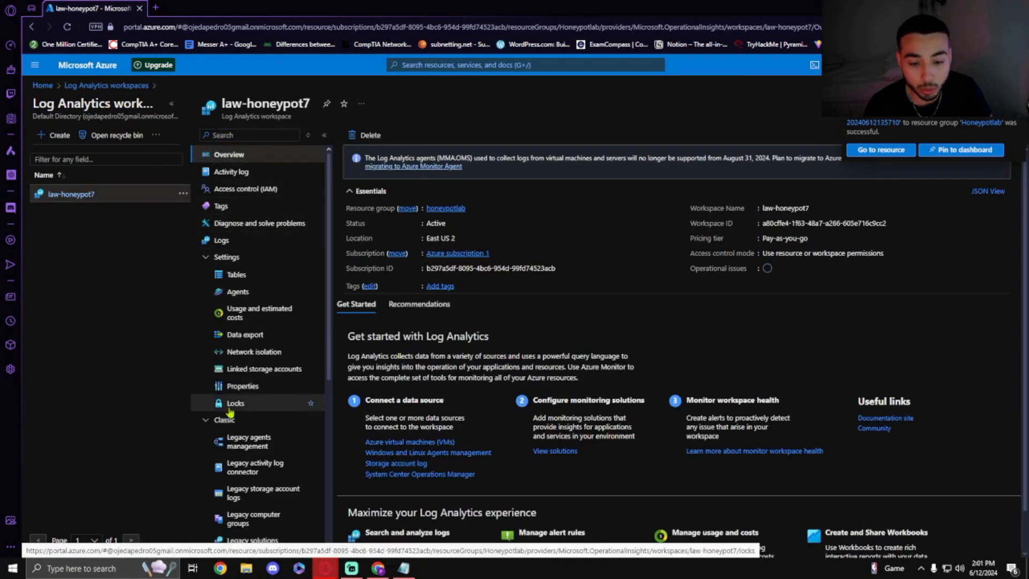
# Connect the honeypot-vm virtual machine to the law-honeypot7 workspace through its classic Virtual machines (deprecated) page.
pyautogui.scroll(-3, 265, 396)
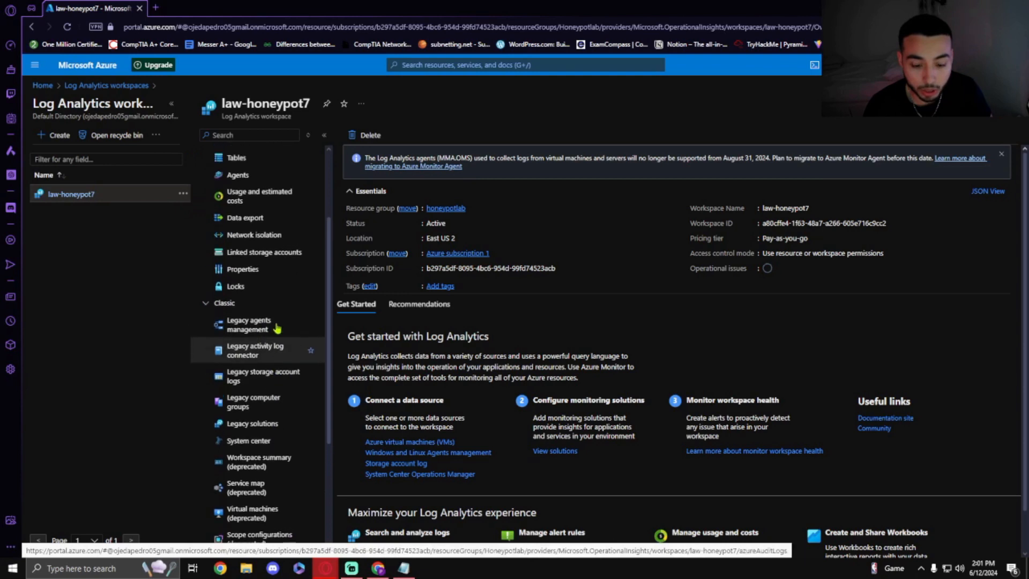
pyautogui.scroll(-1, 279, 364)
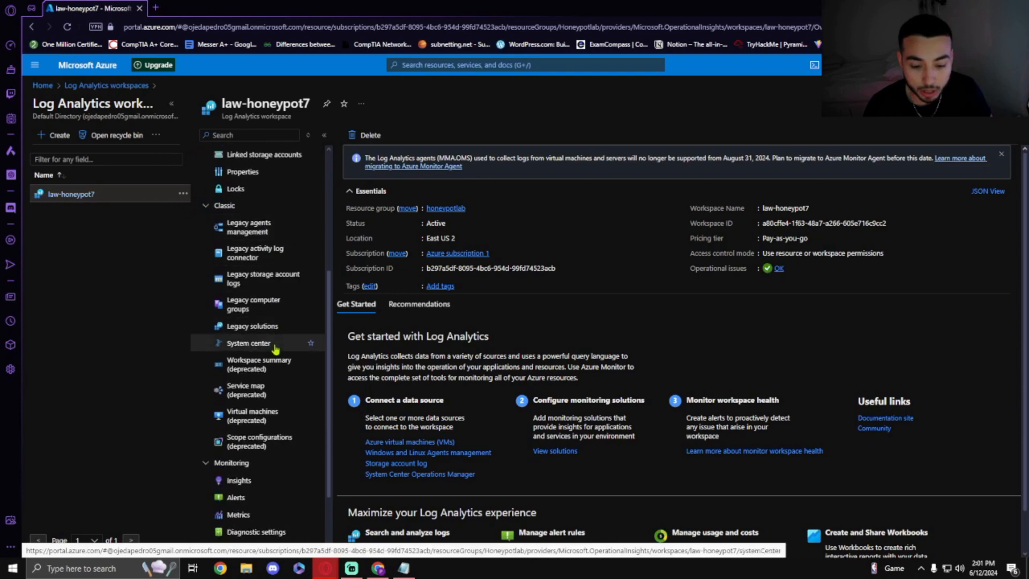
pyautogui.click(266, 420)
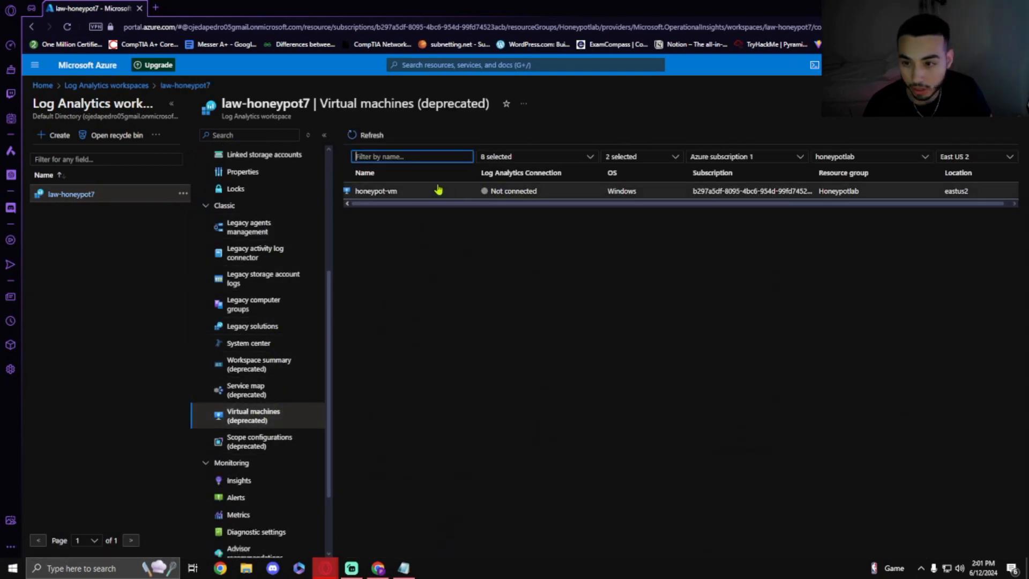
pyautogui.click(404, 191)
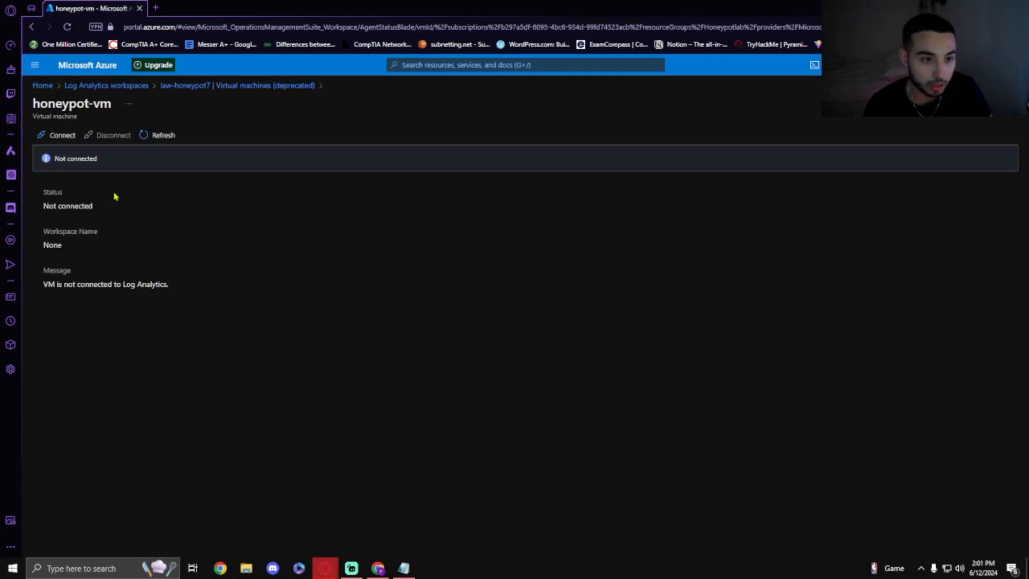
pyautogui.click(58, 139)
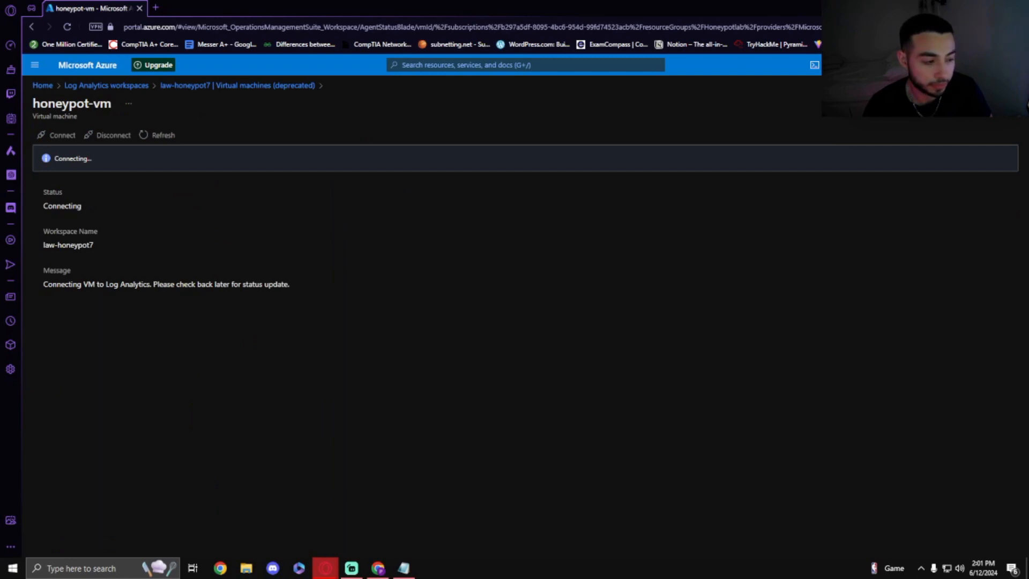
# Search the portal for Microsoft Sentinel and open the service.
pyautogui.click(487, 66)
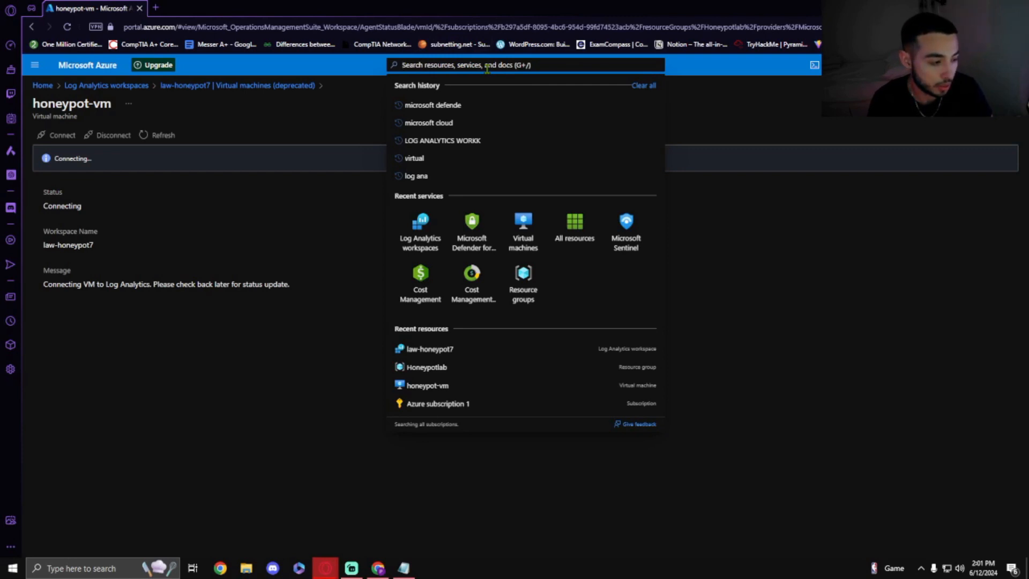
pyautogui.write('m')
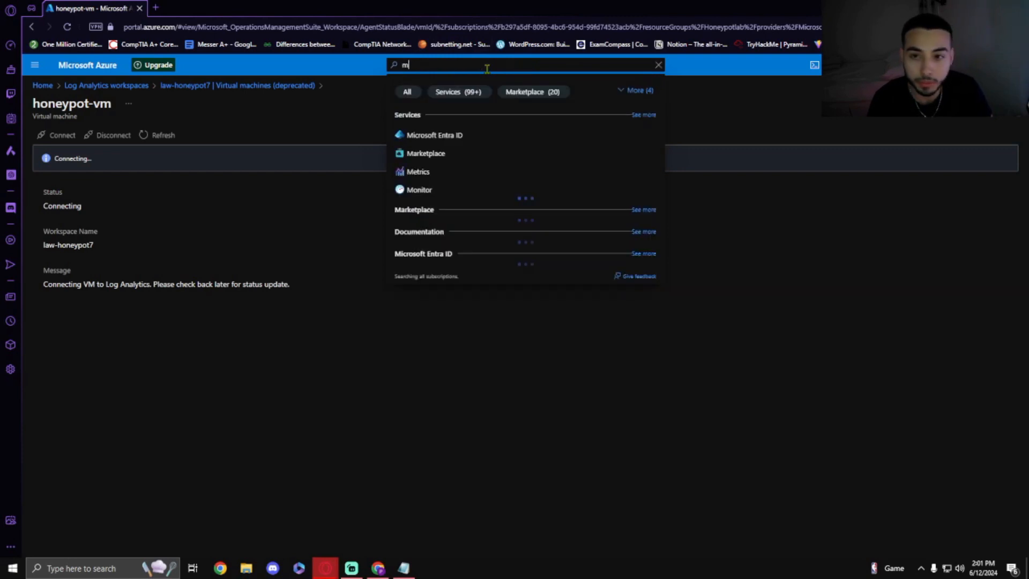
pyautogui.write('icrost d')
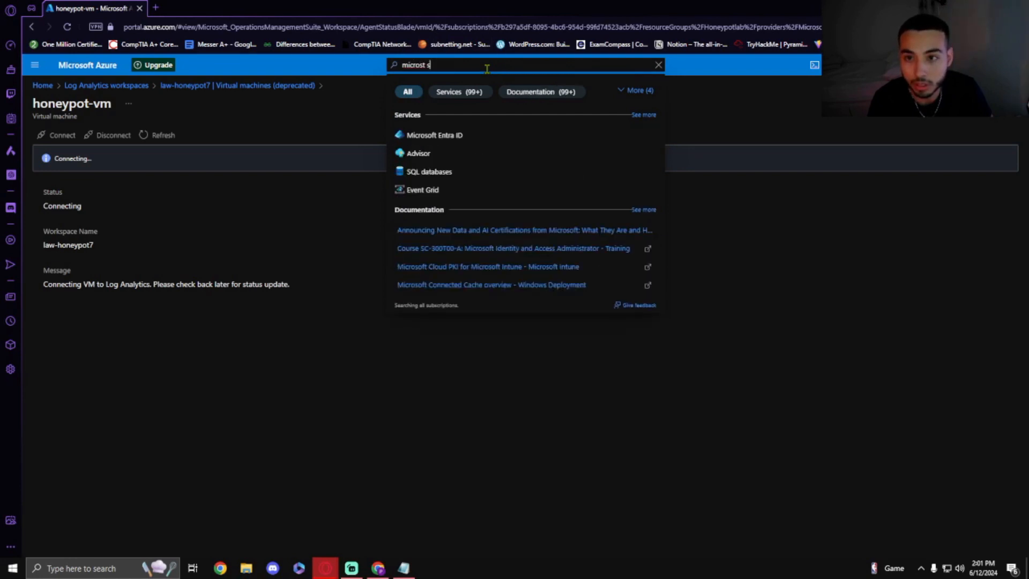
pyautogui.write('enti')
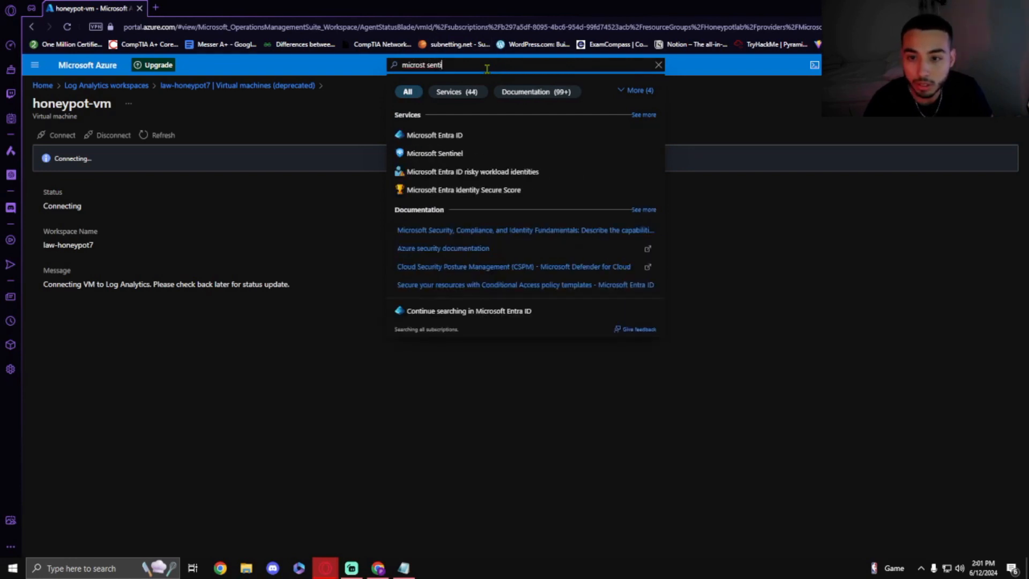
pyautogui.click(449, 153)
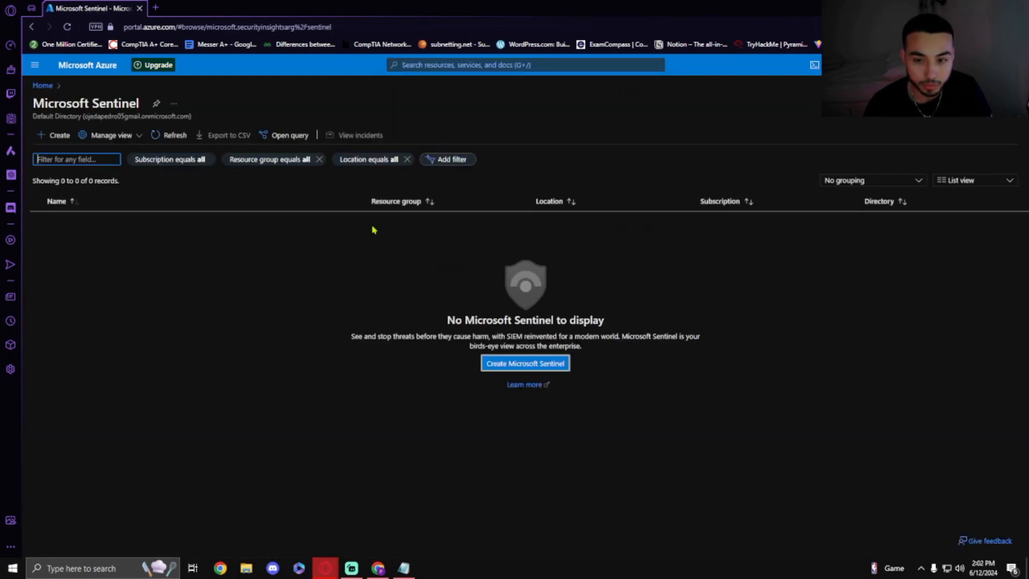
# Create a Microsoft Sentinel instance by adding it to the law-honeypot7 workspace, and acknowledge the free trial activation.
pyautogui.click(497, 370)
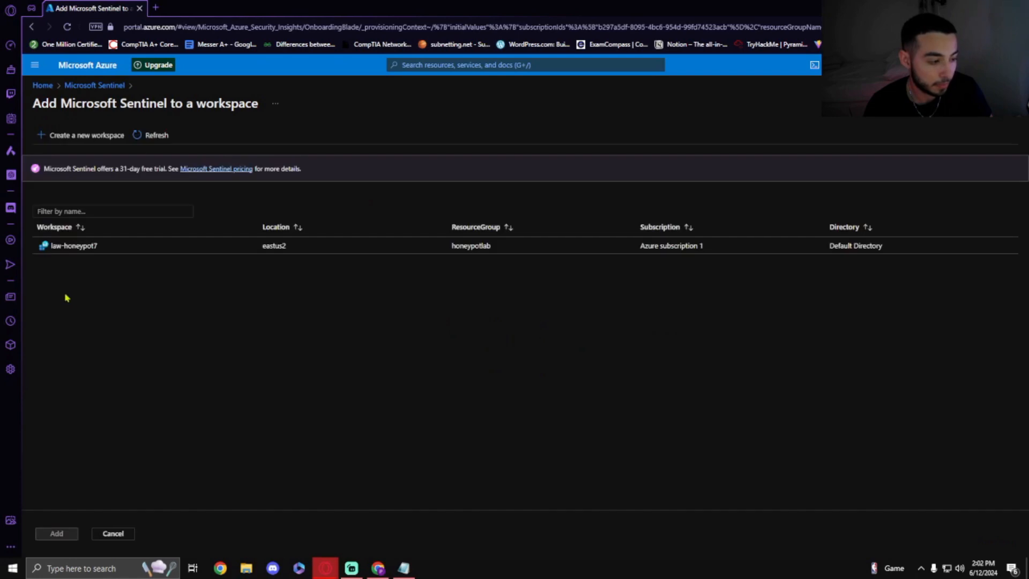
pyautogui.click(76, 246)
pyautogui.click(66, 535)
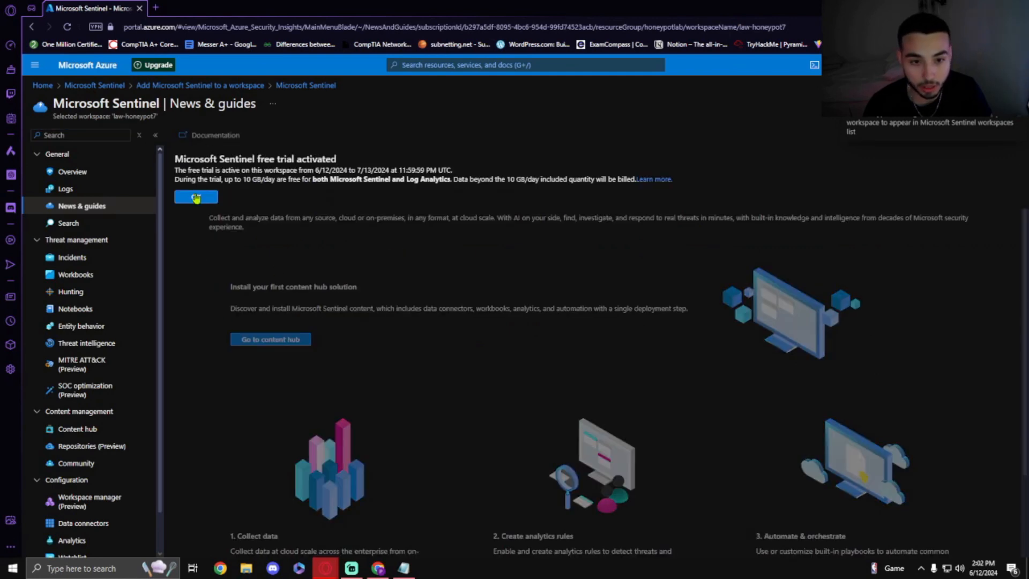
pyautogui.click(196, 197)
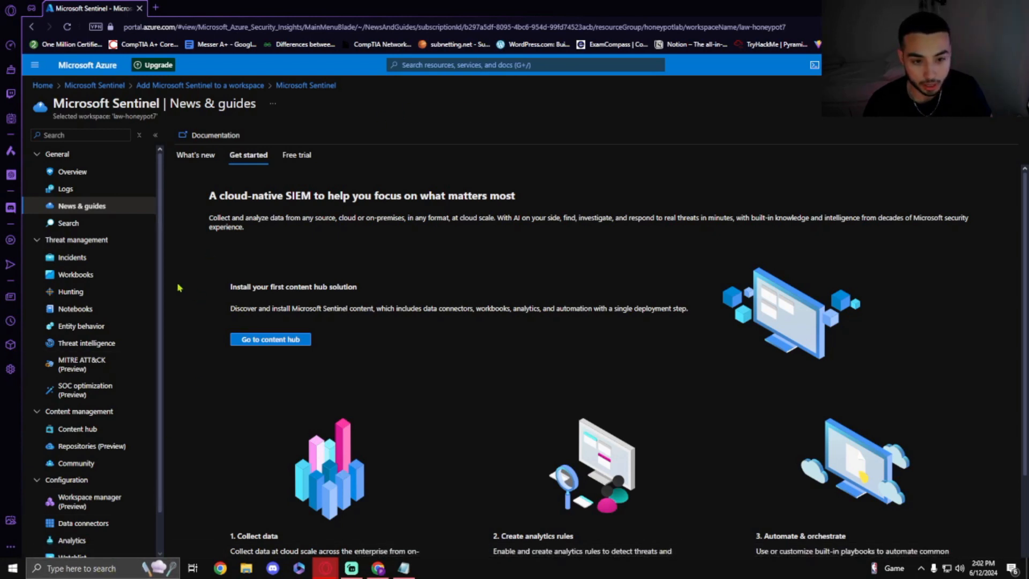
# Launch Remote Desktop Connection from Windows search, clear the stored computer address, and reposition its window lower on the screen.
pyautogui.click(101, 572)
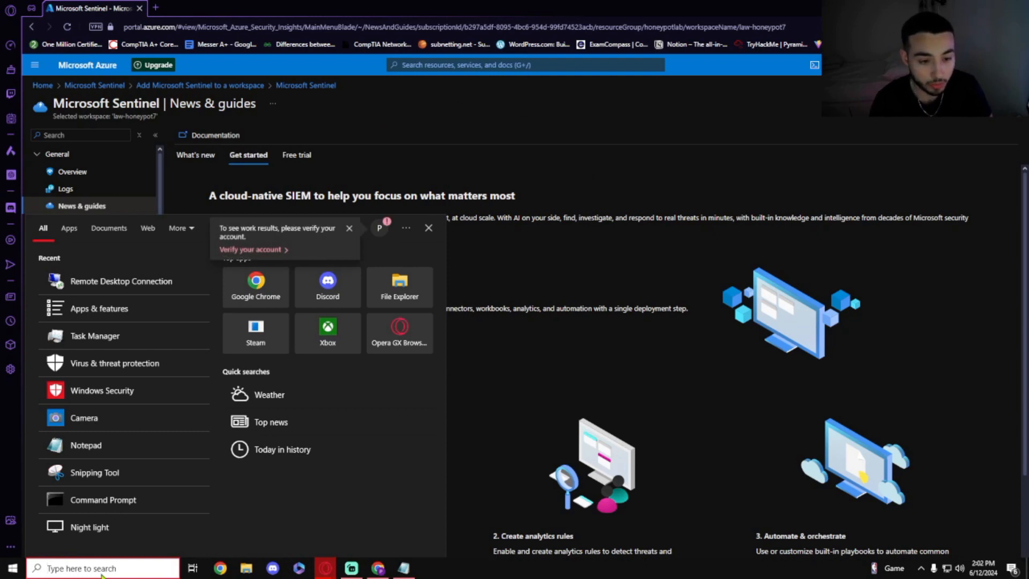
pyautogui.write('rem')
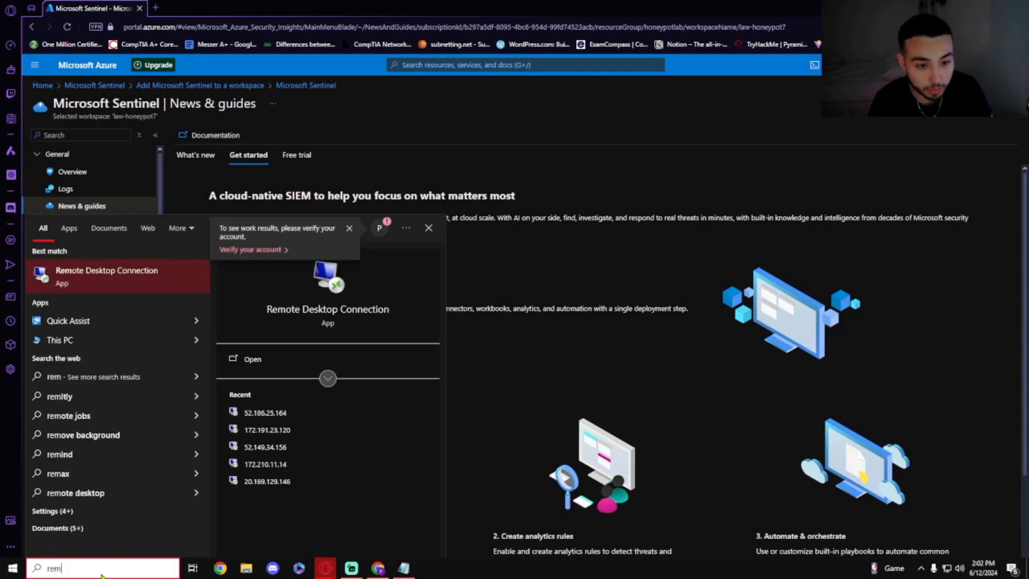
pyautogui.click(324, 365)
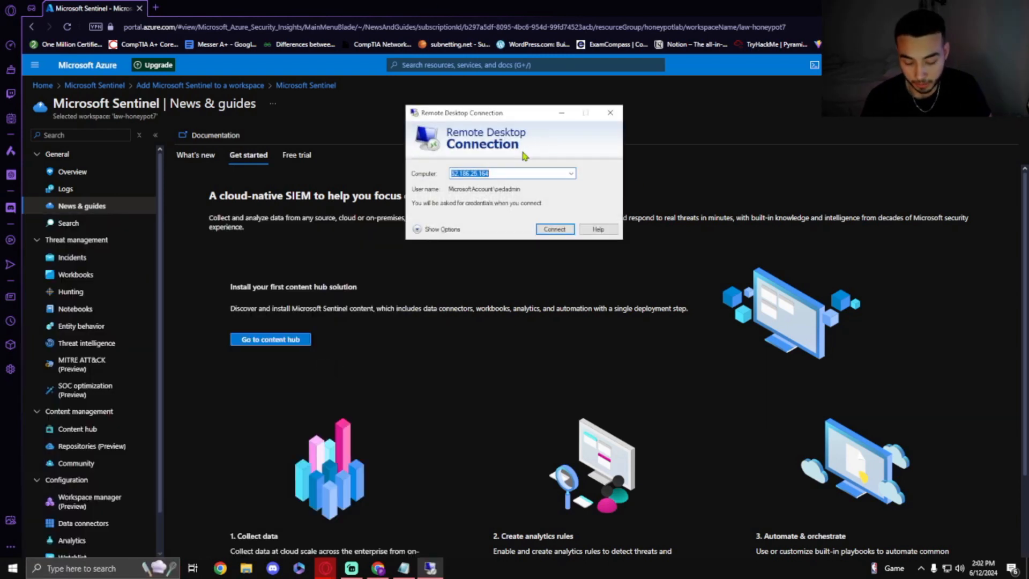
pyautogui.click(503, 173)
pyautogui.moveTo(503, 173); pyautogui.dragTo(448, 174)
pyautogui.press('BackSpace')
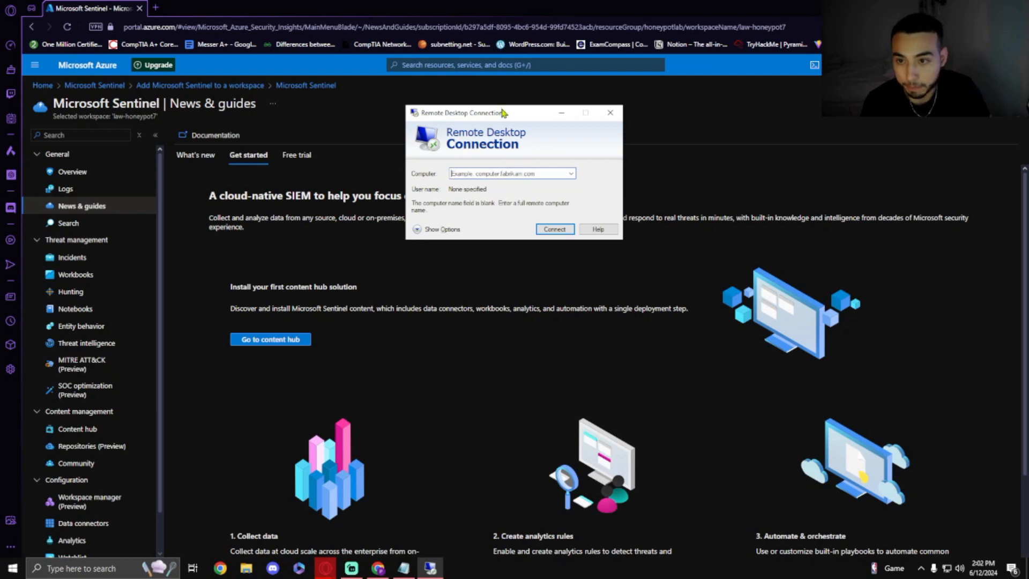
pyautogui.moveTo(504, 113); pyautogui.dragTo(436, 256)
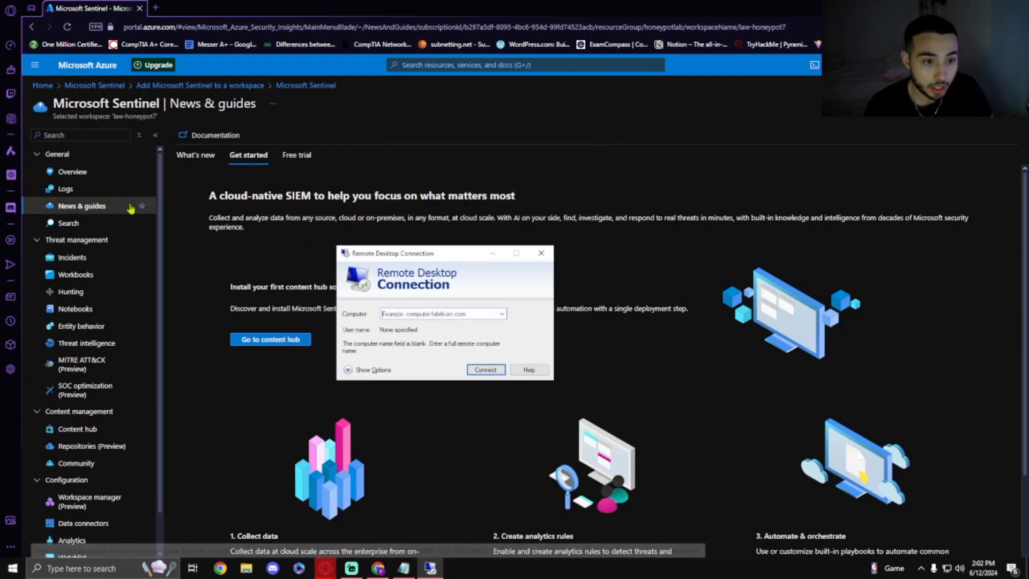
# Find honeypot-vm under Virtual machines, copy its public IP address, and switch back to Remote Desktop Connection.
pyautogui.click(446, 65)
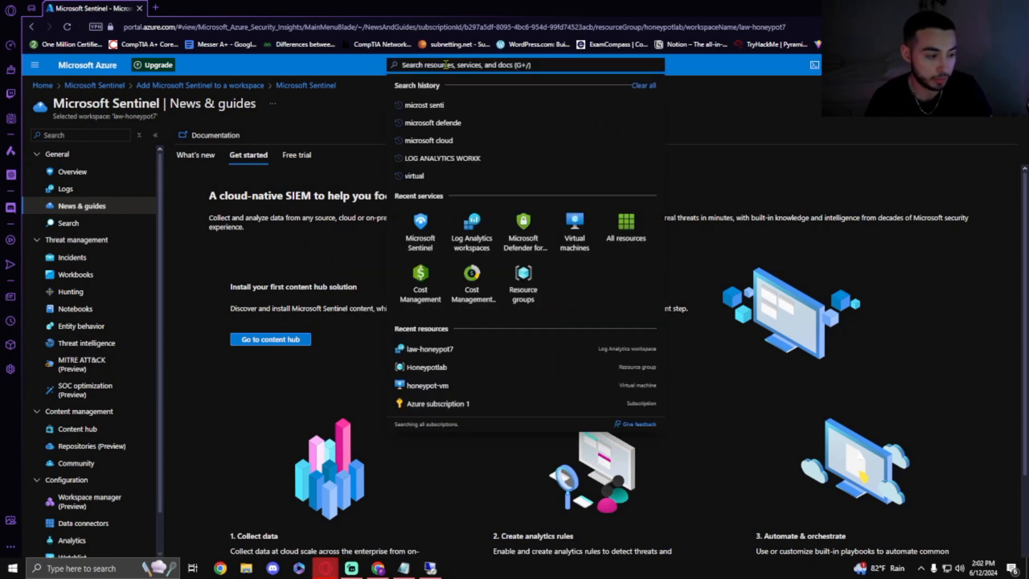
pyautogui.write('vir')
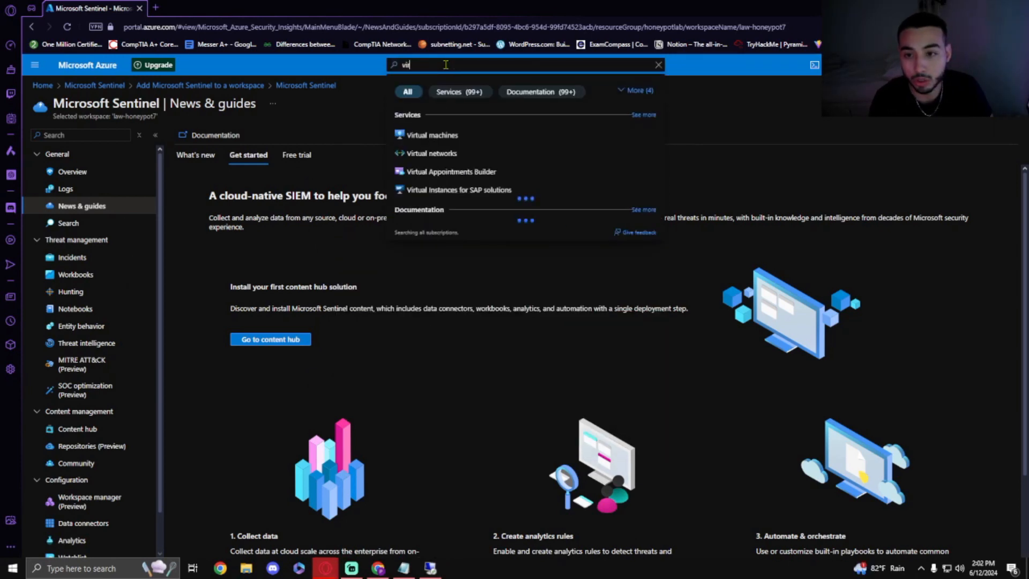
pyautogui.click(468, 134)
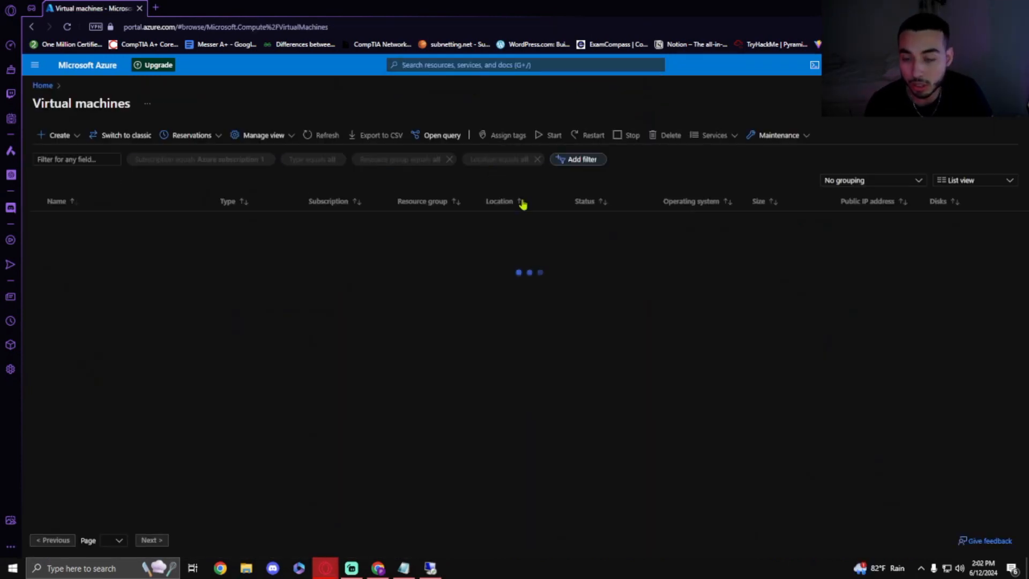
pyautogui.click(90, 220)
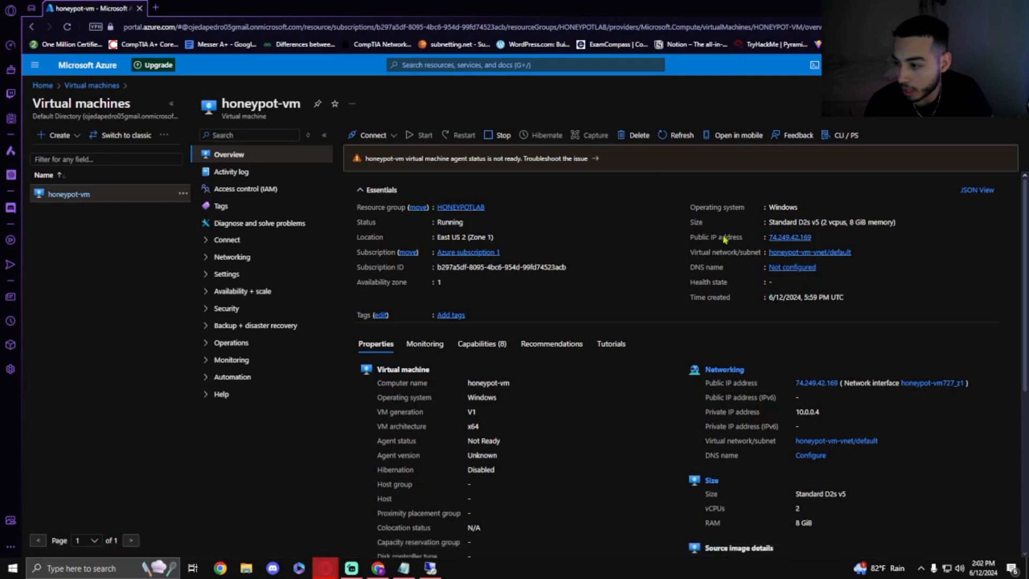
pyautogui.click(817, 238)
pyautogui.click(430, 568)
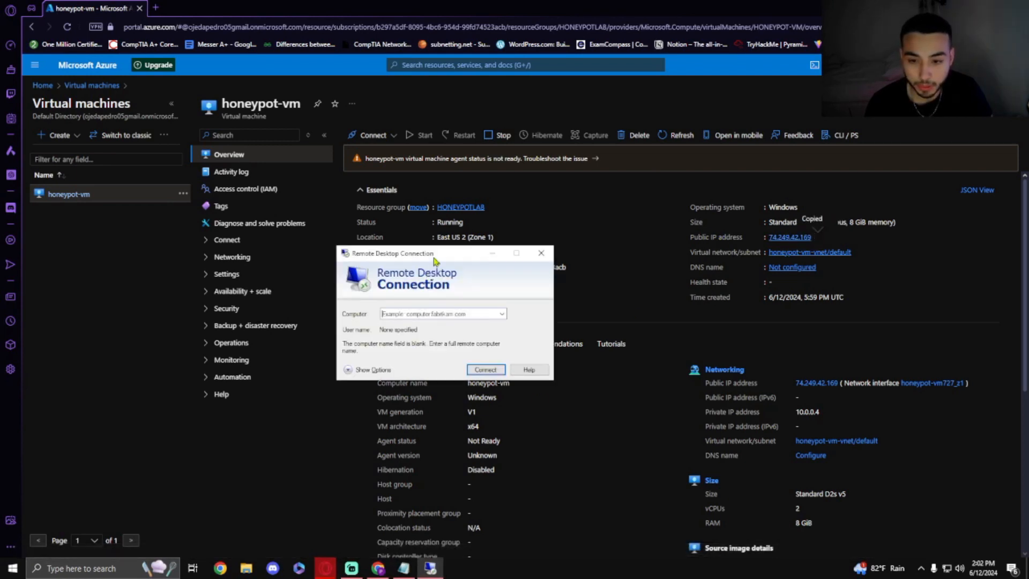
# Enter the copied public IP address 74.249.42.169 as the computer in Remote Desktop Connection and start connecting.
pyautogui.moveTo(435, 257); pyautogui.dragTo(357, 227)
pyautogui.click(344, 284)
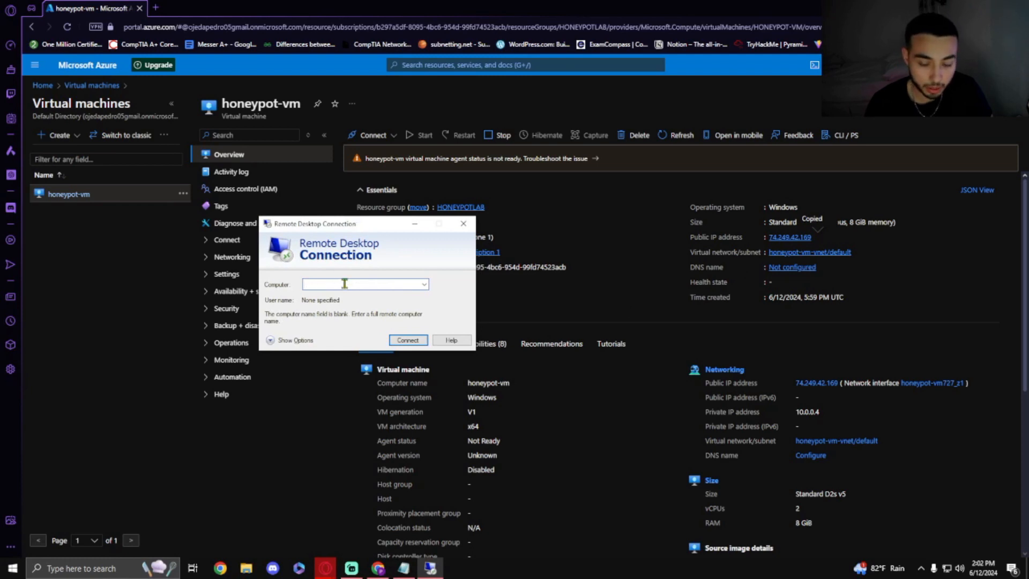
pyautogui.hotkey('ctrl', 'v')
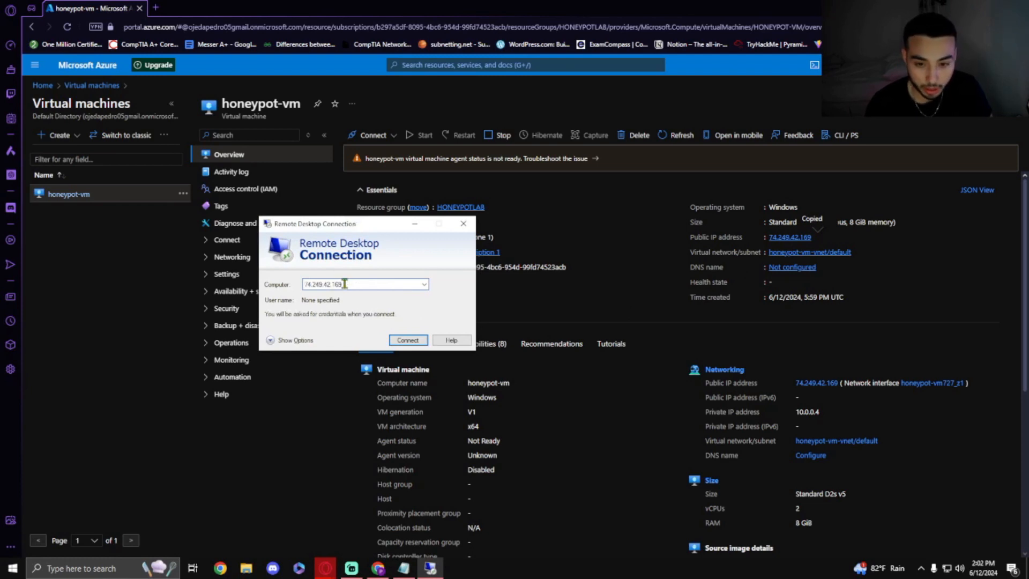
pyautogui.click(408, 340)
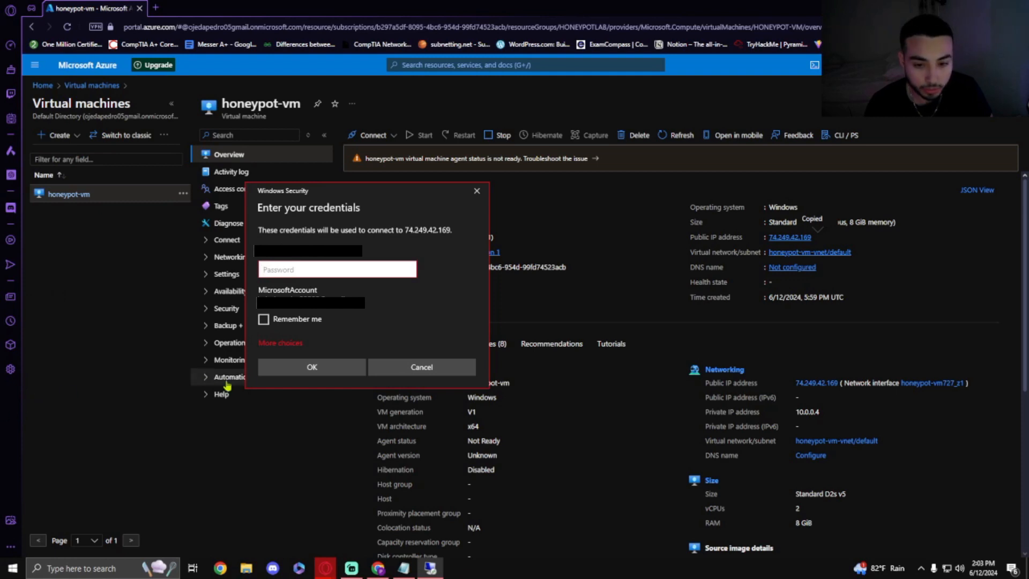
# Choose to use a different account for the connection and submit the VM administrator's username and password.
pyautogui.click(280, 343)
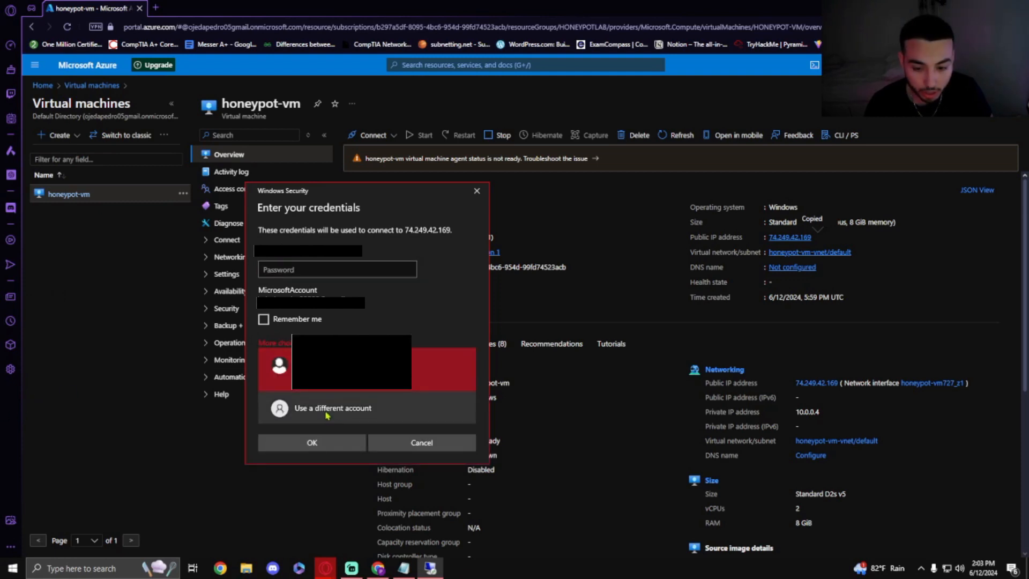
pyautogui.click(326, 415)
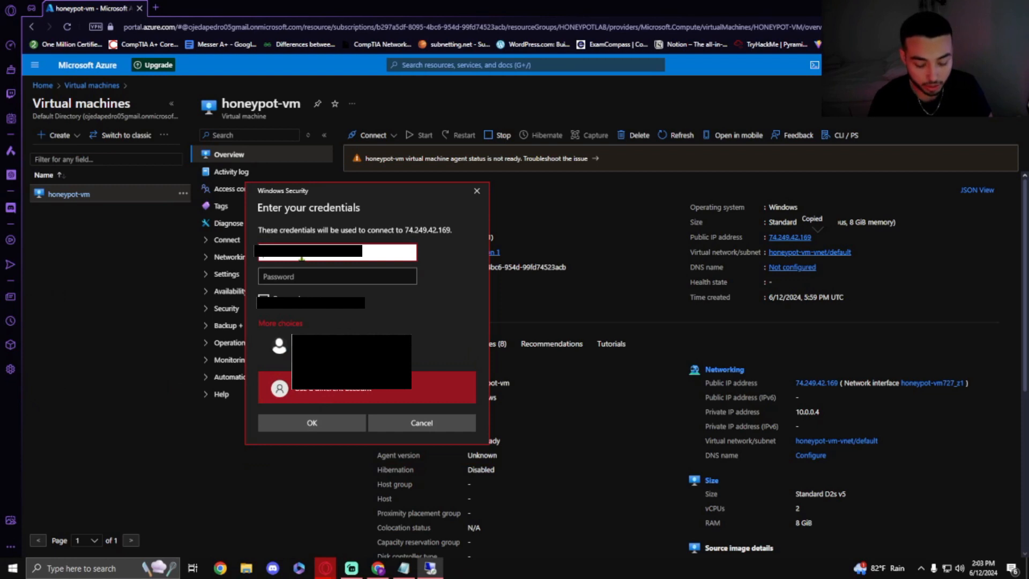
pyautogui.write('ped')
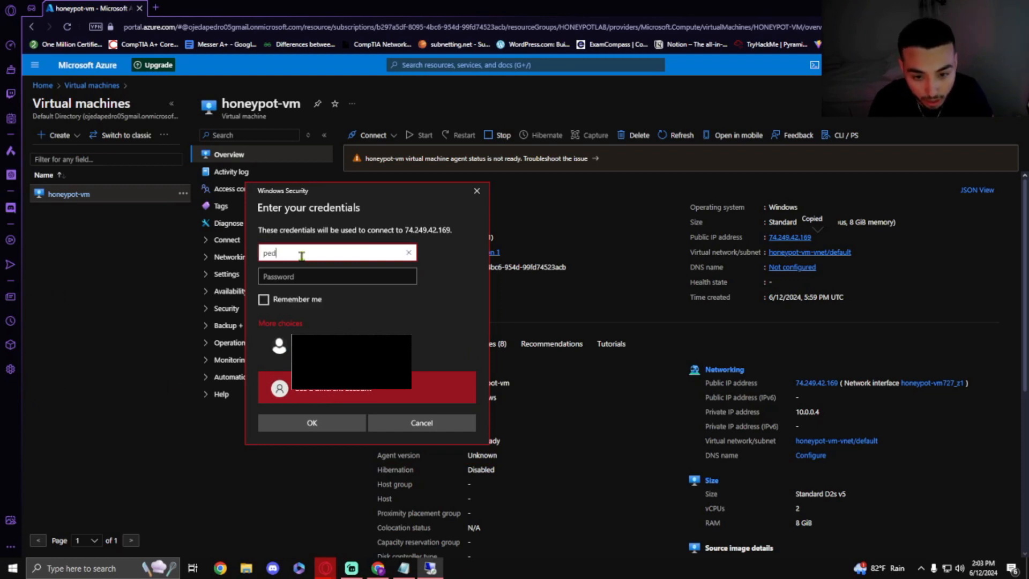
pyautogui.write('admin')
pyautogui.press('Tab')
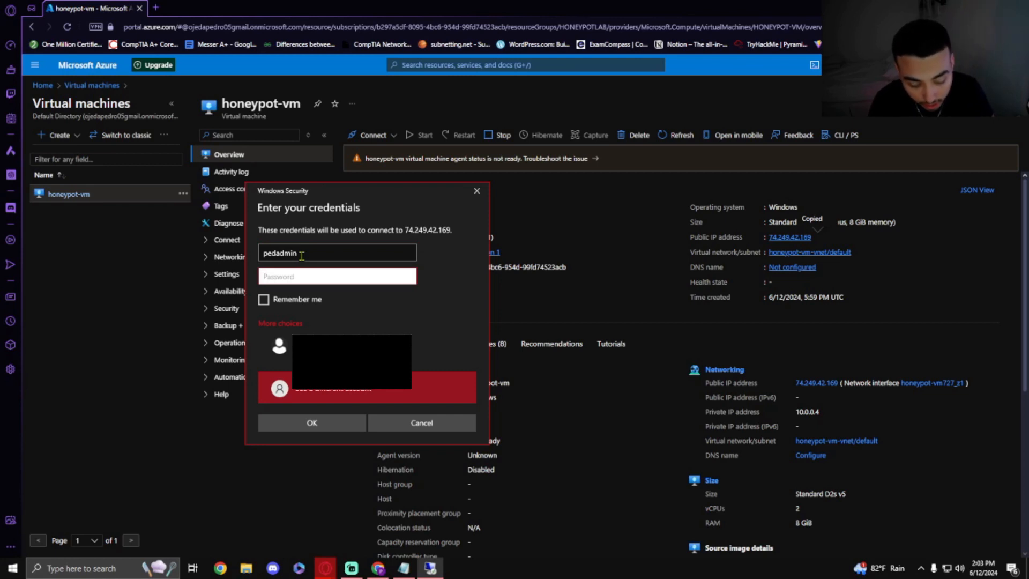
pyautogui.write('•••••••••')
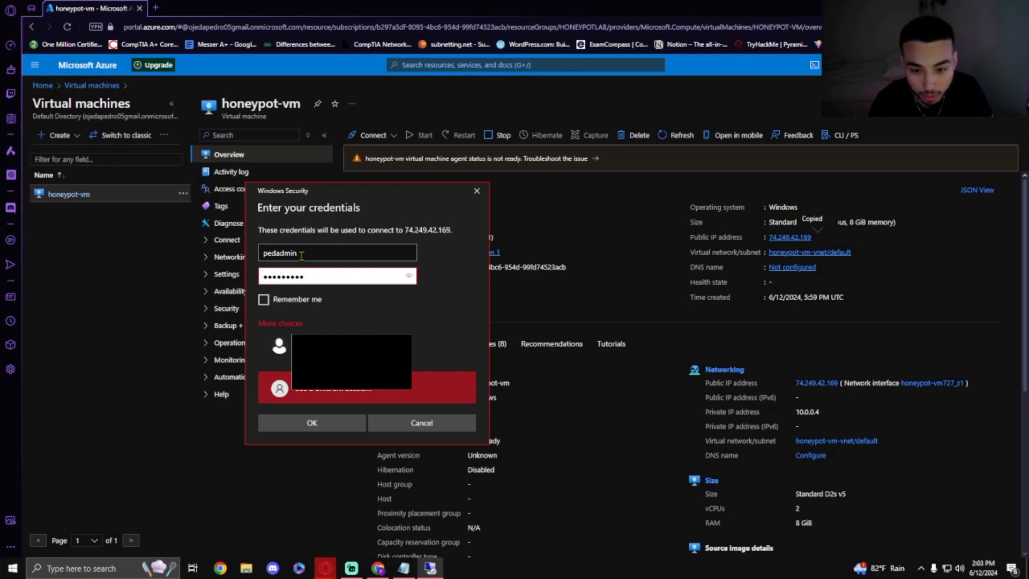
pyautogui.press('Return')
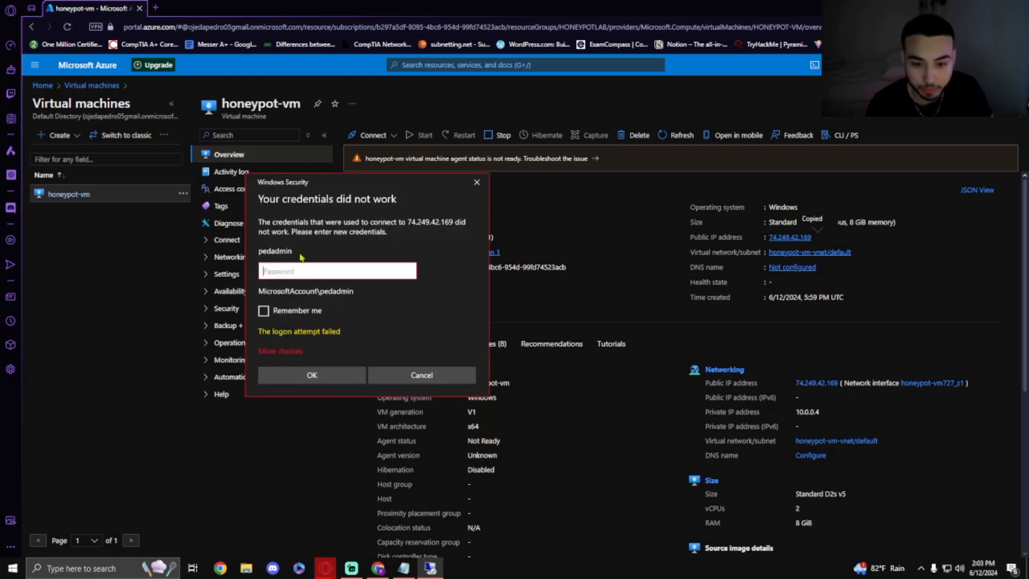
# Enter the VM administrator's password again and proceed with the remote connection.
pyautogui.write('••')
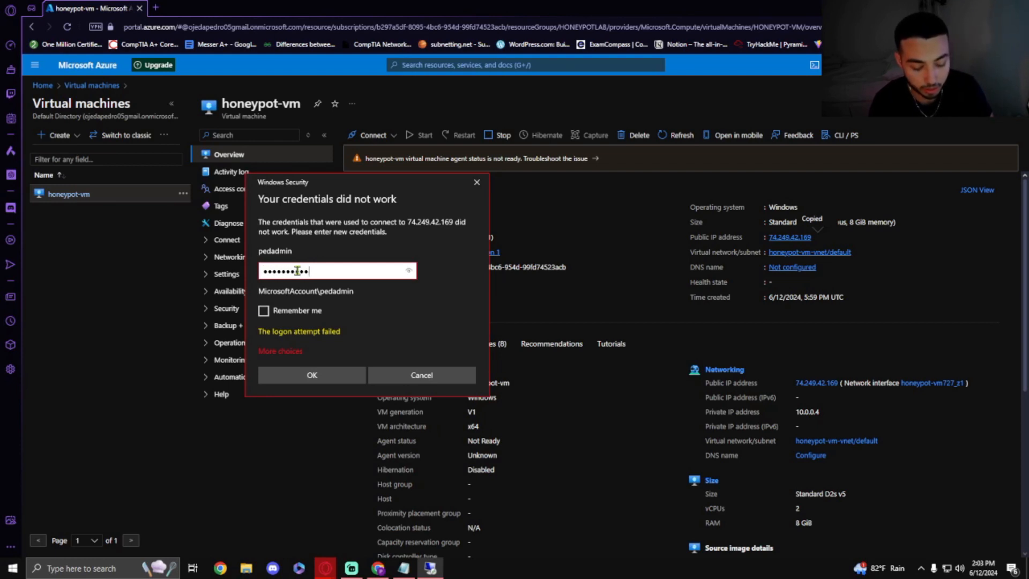
pyautogui.write('••••••••••')
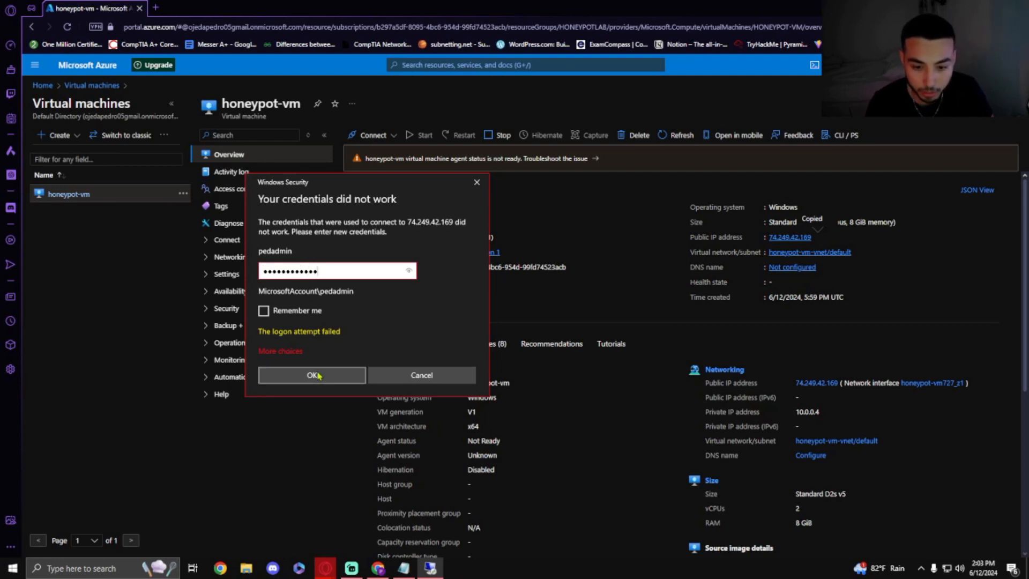
pyautogui.click(320, 376)
pyautogui.click(400, 377)
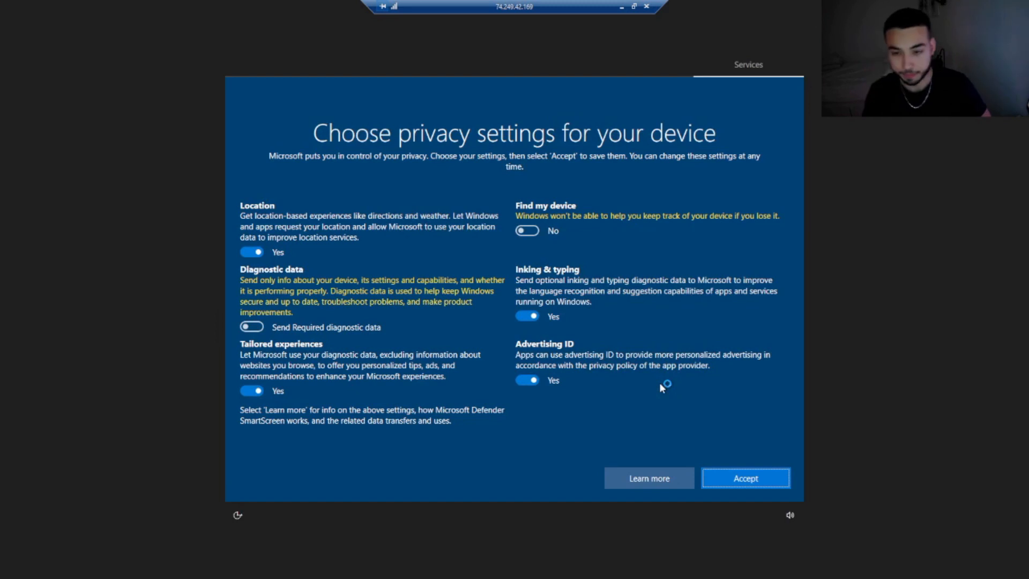
# Turn off Location, Inking & typing, Tailored experiences and Advertising ID in the VM's privacy settings and accept them.
pyautogui.click(269, 254)
pyautogui.click(528, 295)
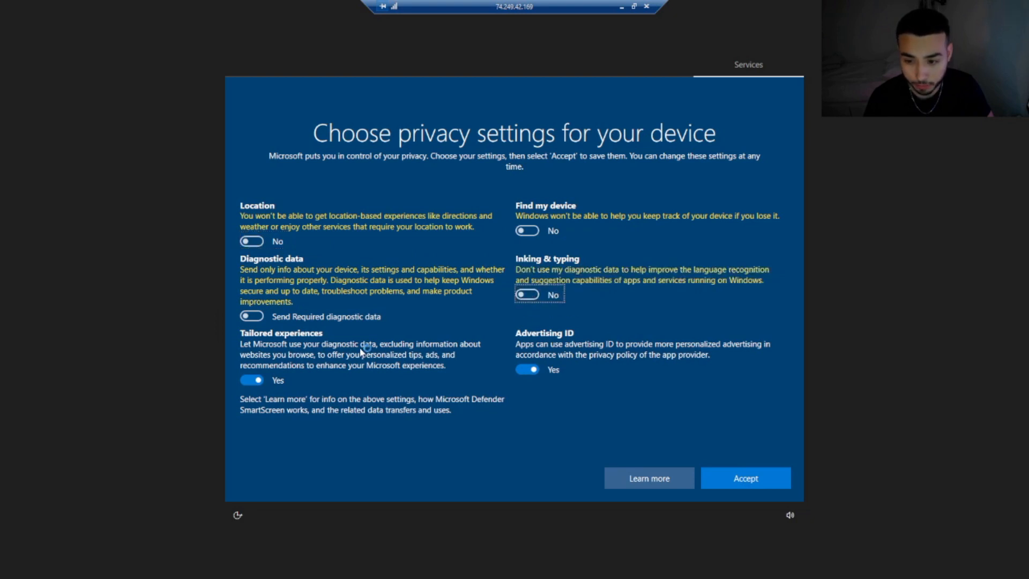
pyautogui.click(252, 380)
pyautogui.click(527, 369)
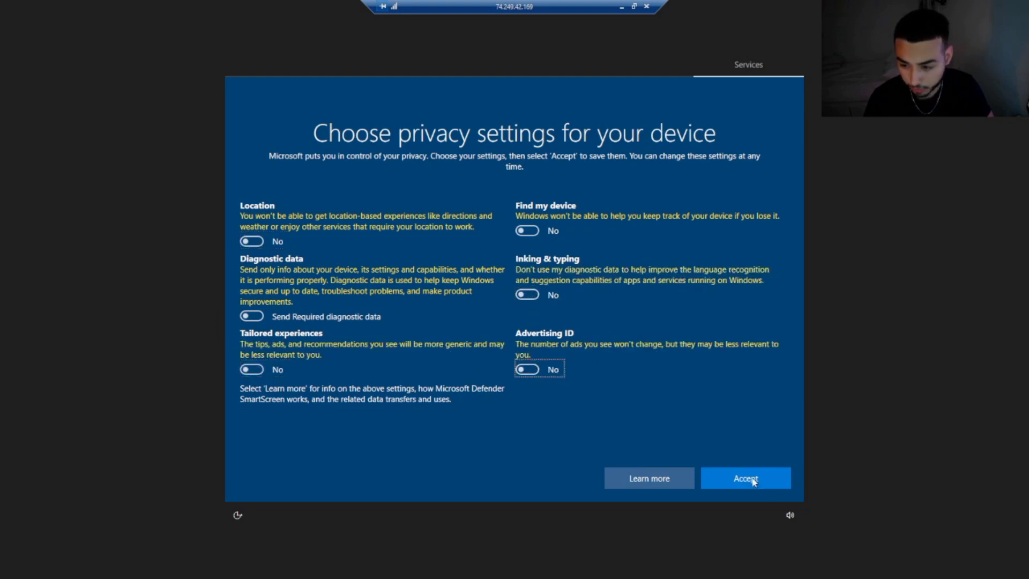
pyautogui.click(746, 478)
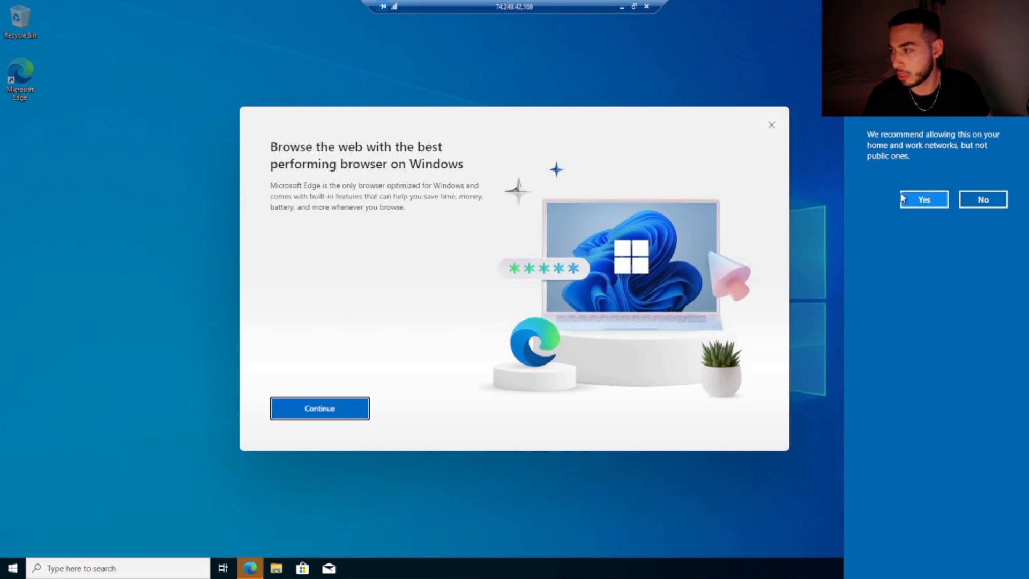
# Allow network discovery on the VM, go through Microsoft Edge's first-run setup without signing in or importing Google data, and minimize the browser.
pyautogui.click(912, 202)
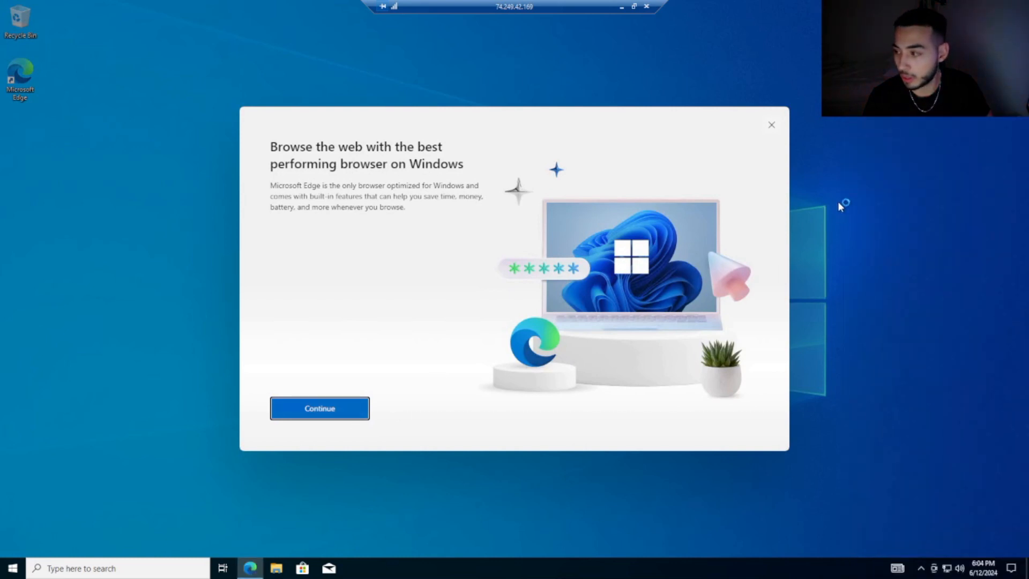
pyautogui.click(307, 415)
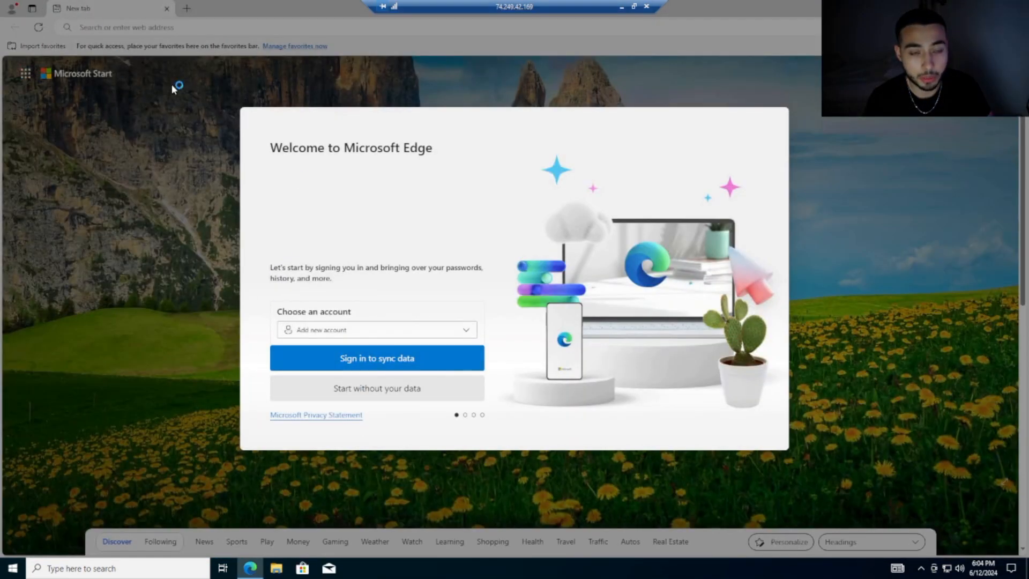
pyautogui.click(390, 394)
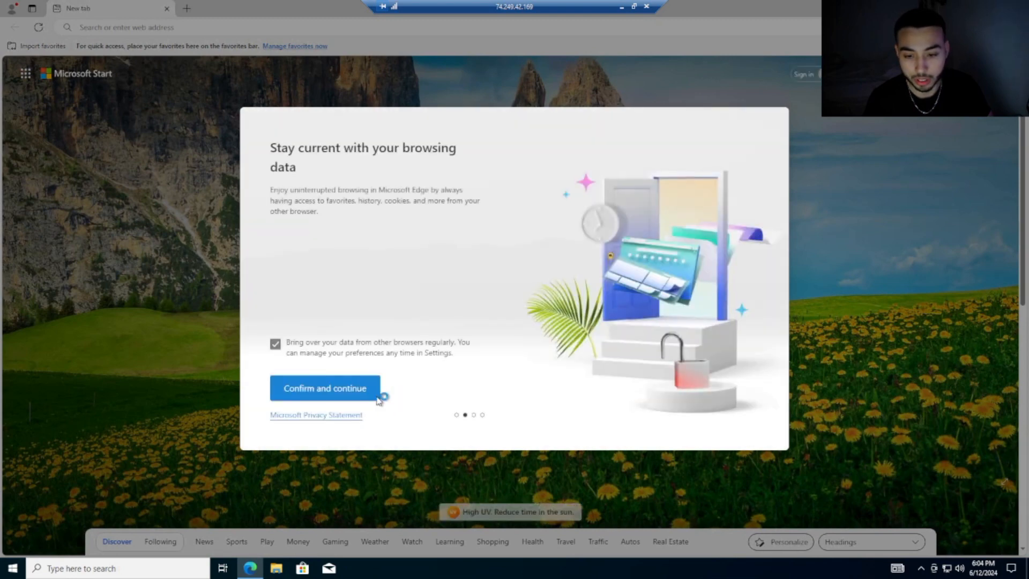
pyautogui.click(328, 391)
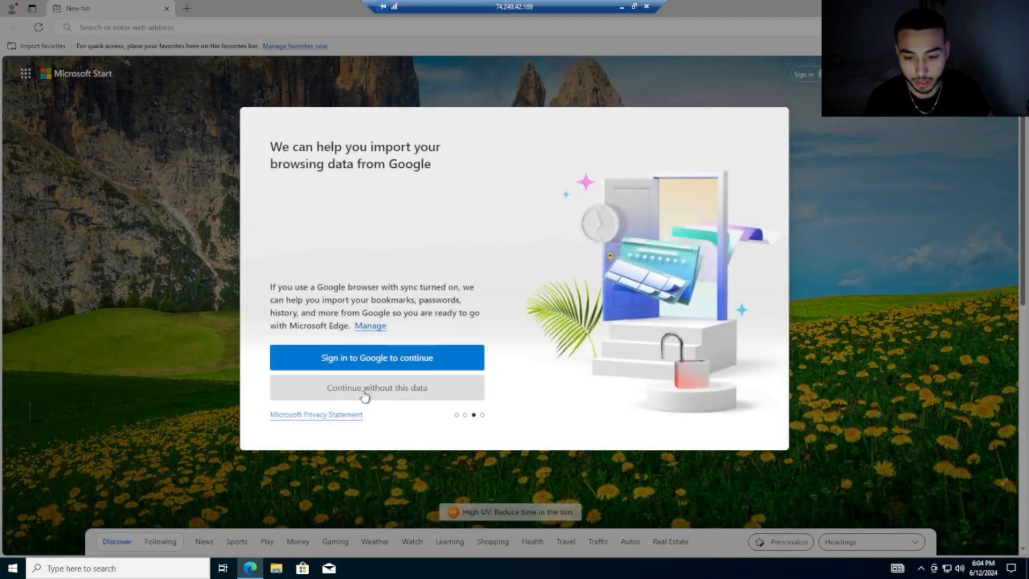
pyautogui.click(362, 393)
pyautogui.click(339, 391)
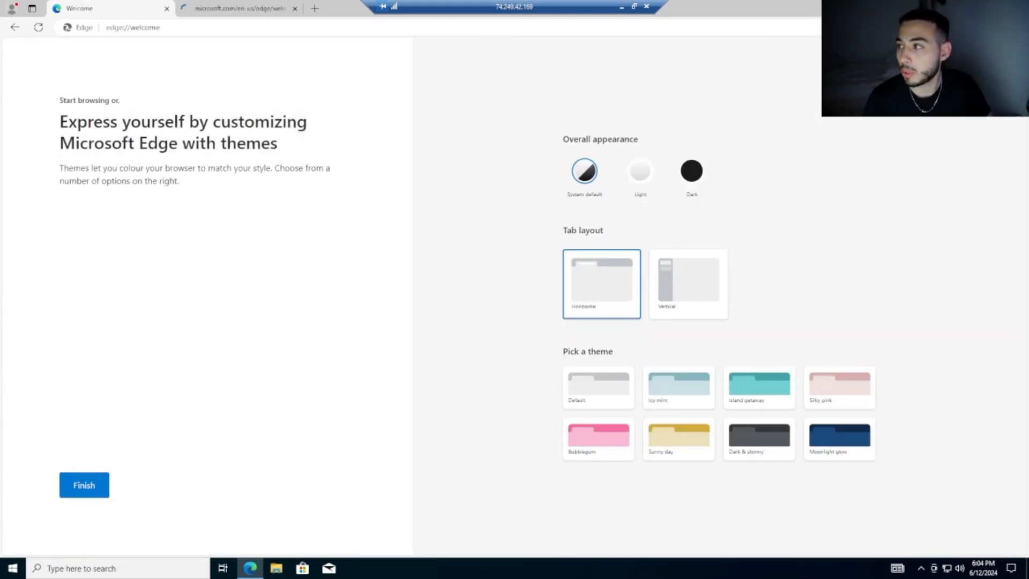
pyautogui.click(966, 8)
# Search Windows on the VM for "event" and open Event Viewer.
pyautogui.click(111, 573)
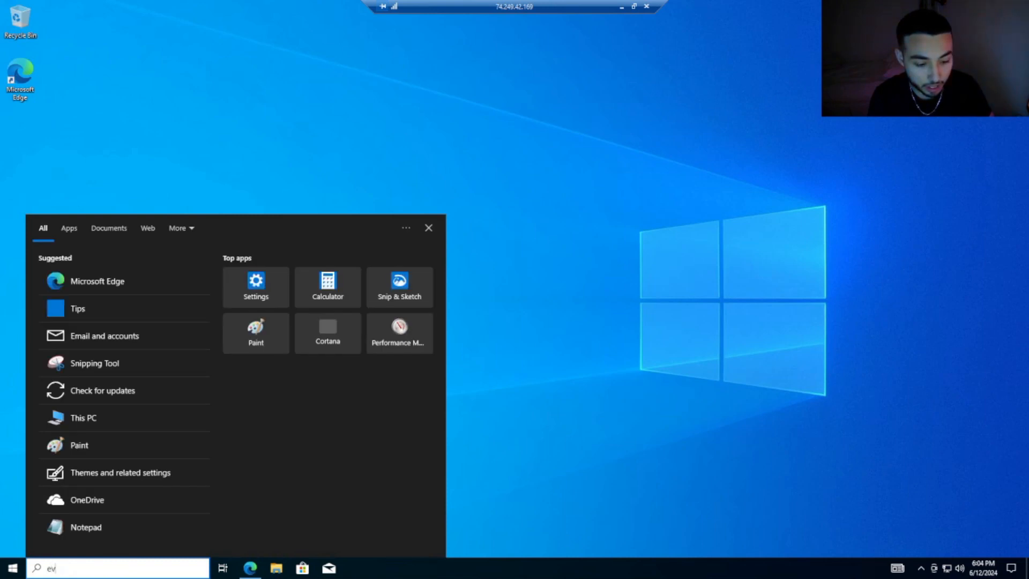
pyautogui.write('event')
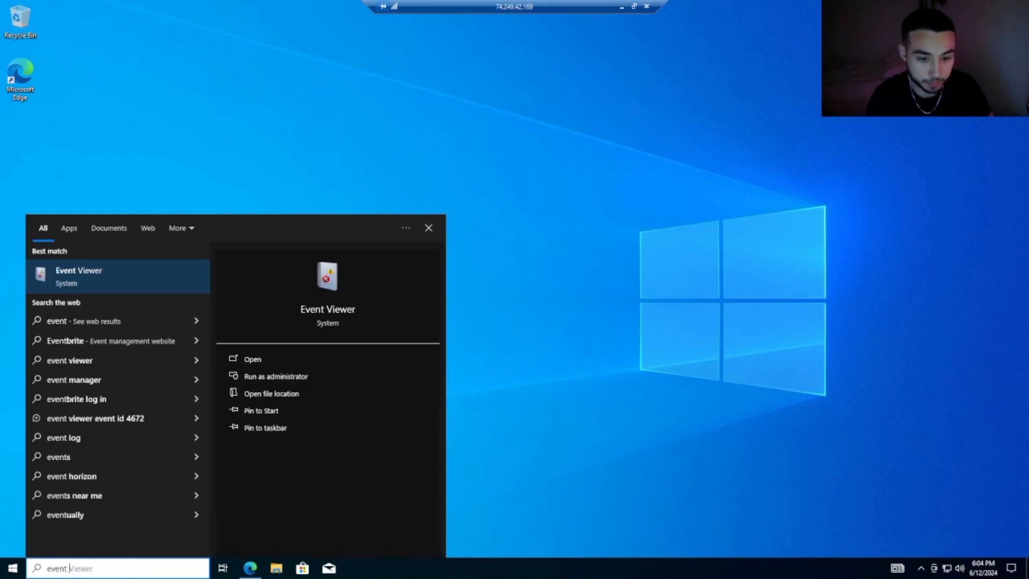
pyautogui.click(257, 359)
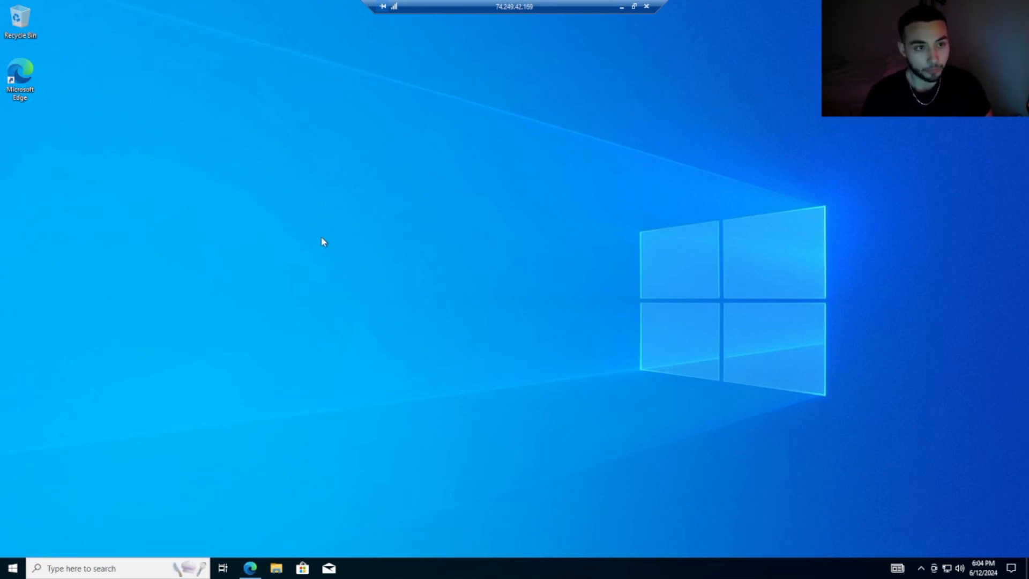
pyautogui.click(102, 568)
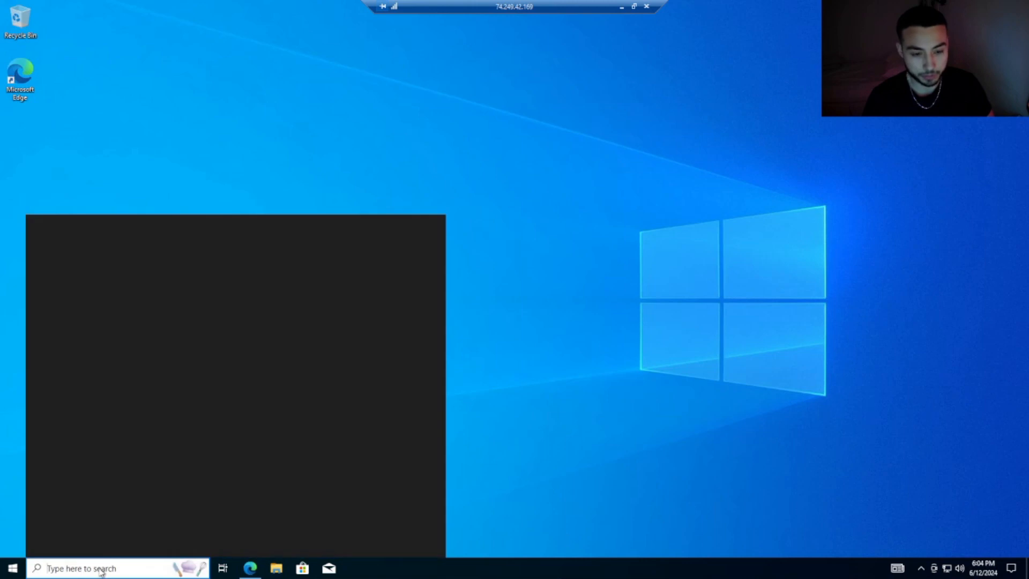
pyautogui.click(773, 493)
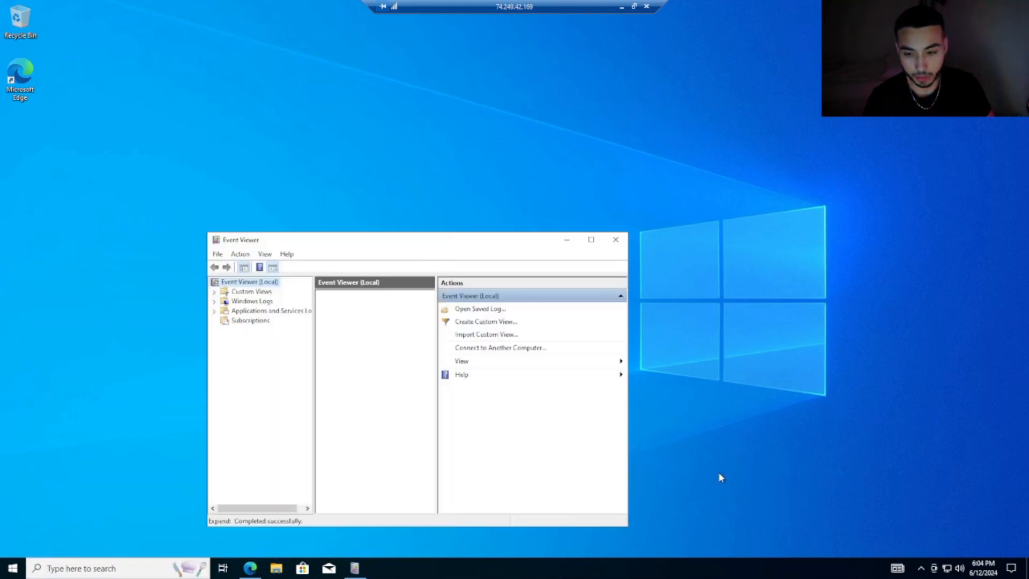
# Expand Windows Logs in Event Viewer and open the Security log.
pyautogui.click(214, 302)
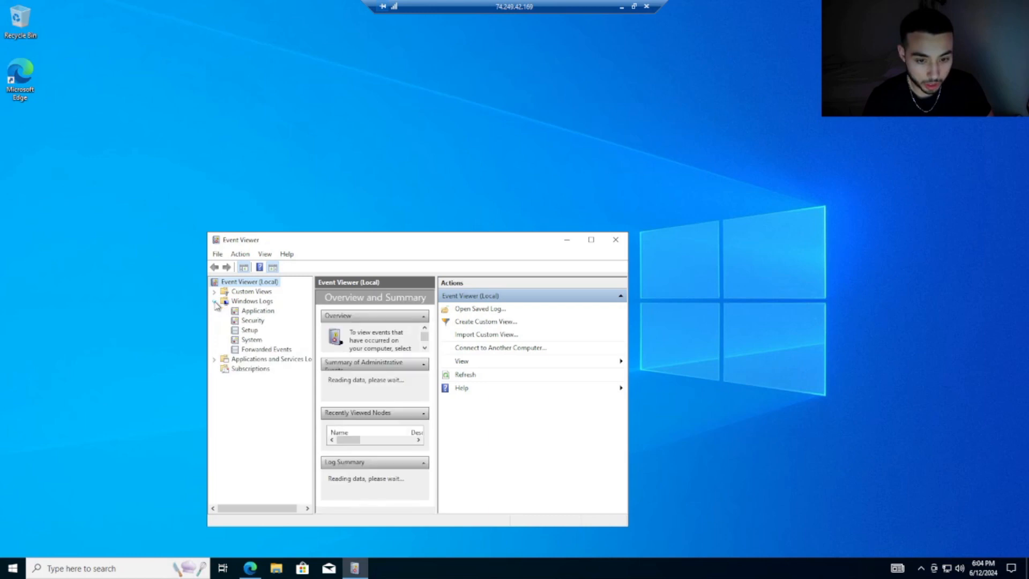
pyautogui.click(253, 321)
pyautogui.moveTo(399, 242); pyautogui.dragTo(397, 240)
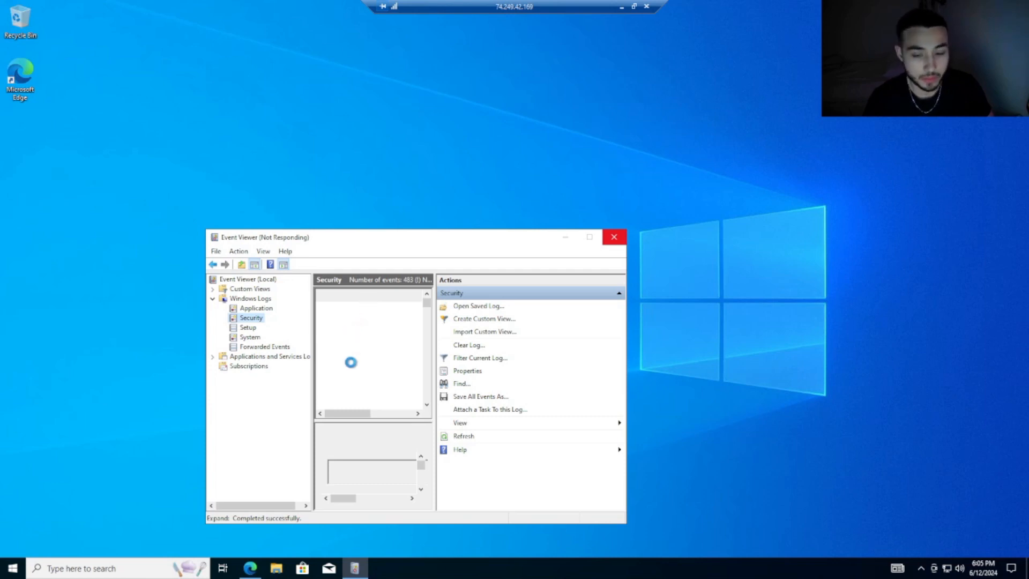
# Switch to Microsoft Edge, search for "ipgeolocation" and open the ipgeolocation.io website.
pyautogui.click(249, 568)
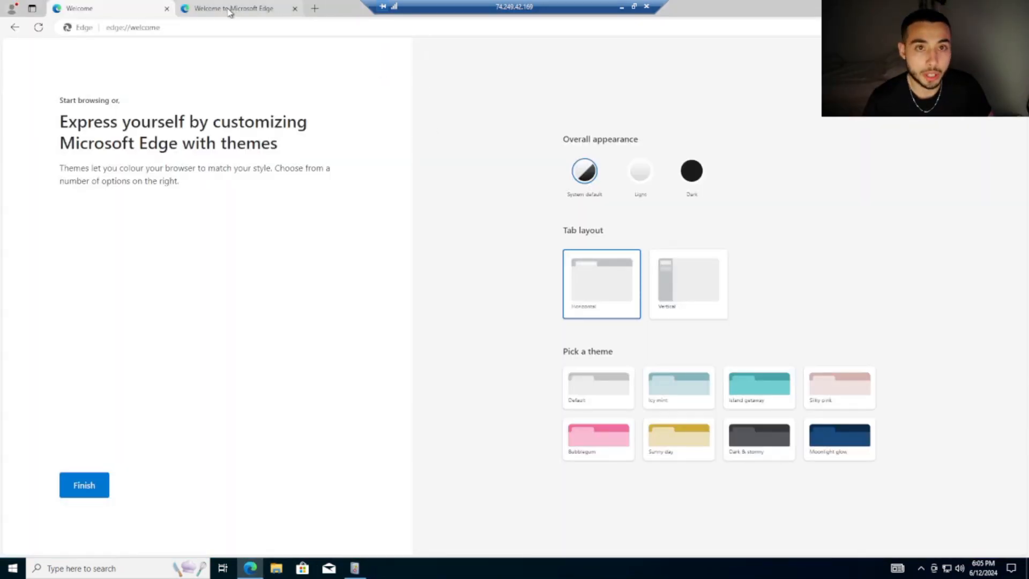
pyautogui.click(225, 27)
pyautogui.press('BackSpace')
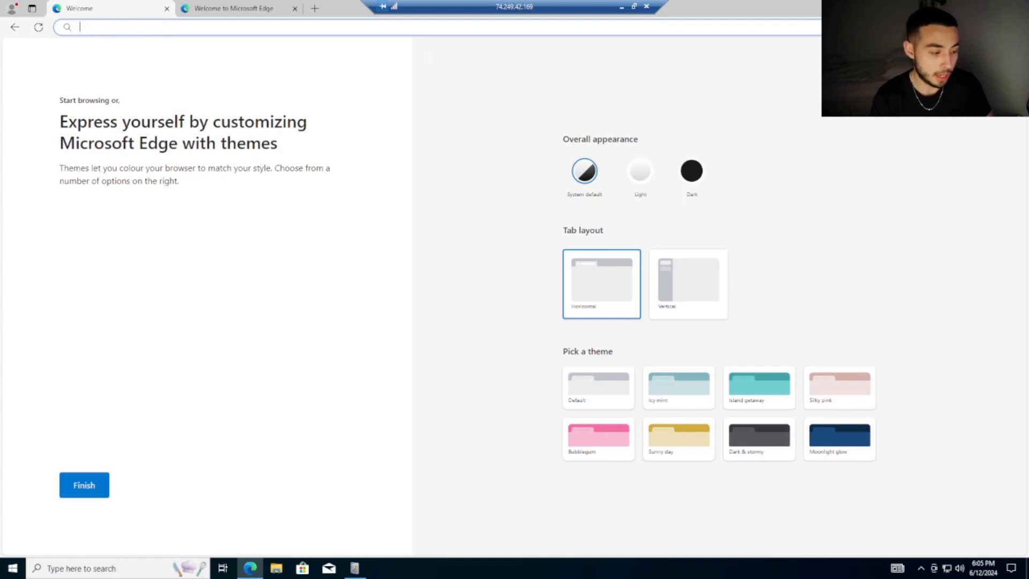
pyautogui.write('ipgeo')
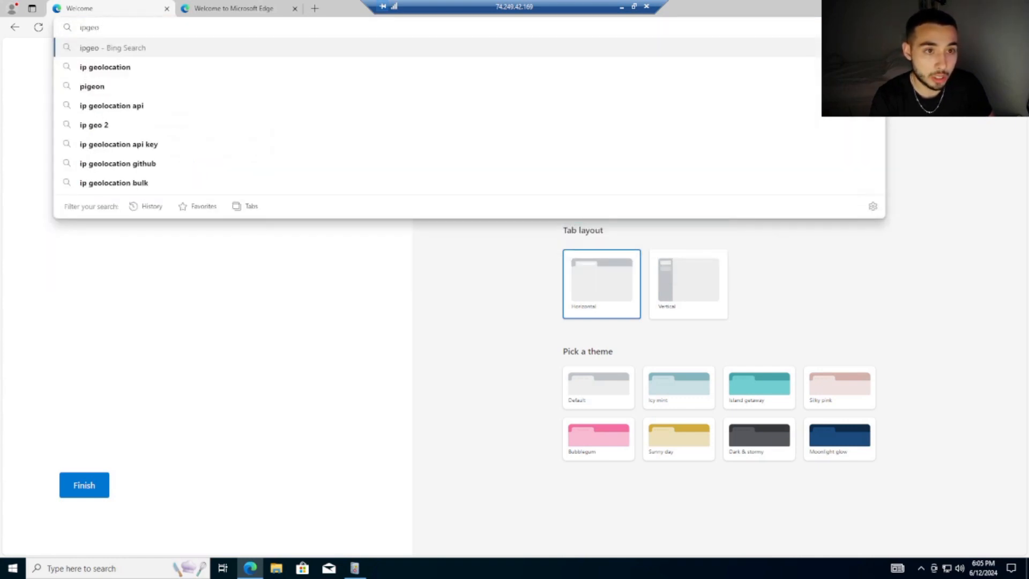
pyautogui.write('location')
pyautogui.press('Return')
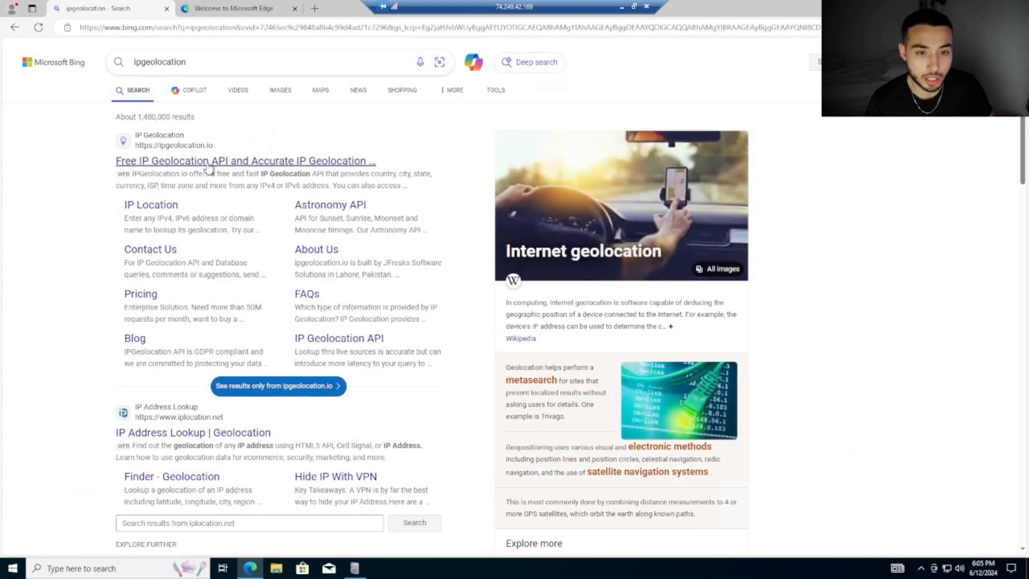
pyautogui.click(210, 162)
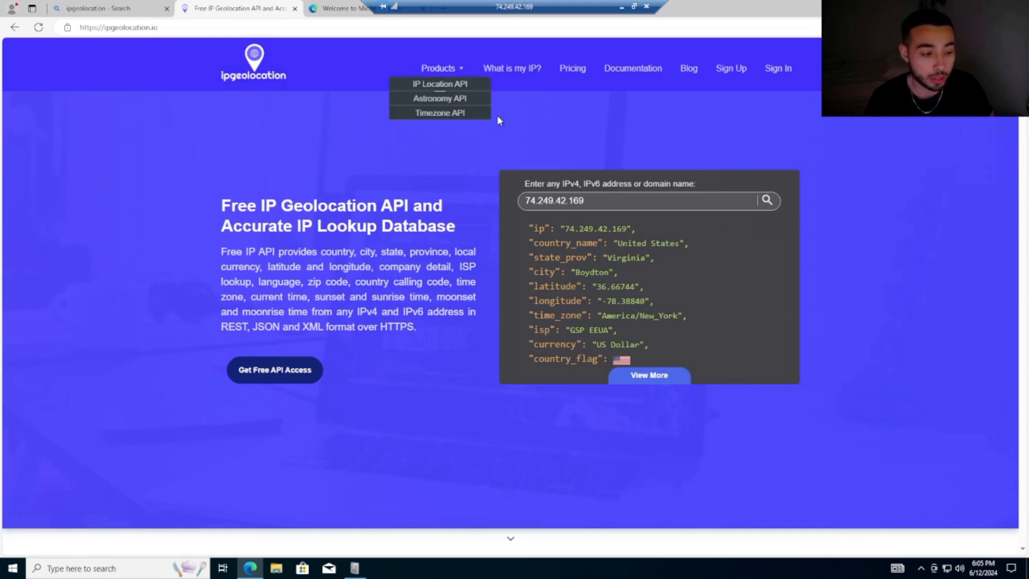
# Return to Event Viewer, move its window higher on the desktop, and widen the Security event list by narrowing the Actions pane.
pyautogui.click(967, 8)
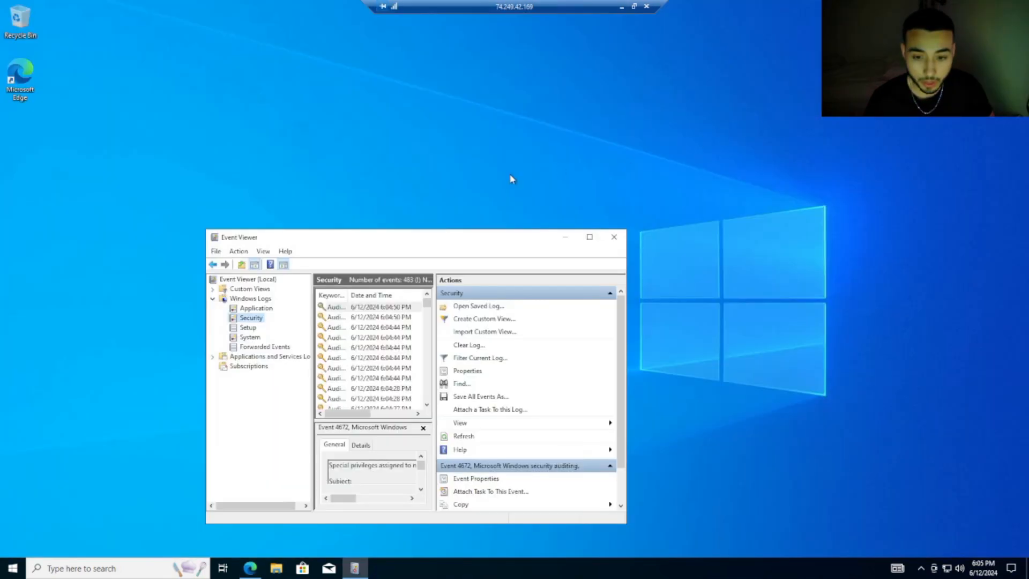
pyautogui.moveTo(419, 243); pyautogui.dragTo(440, 157)
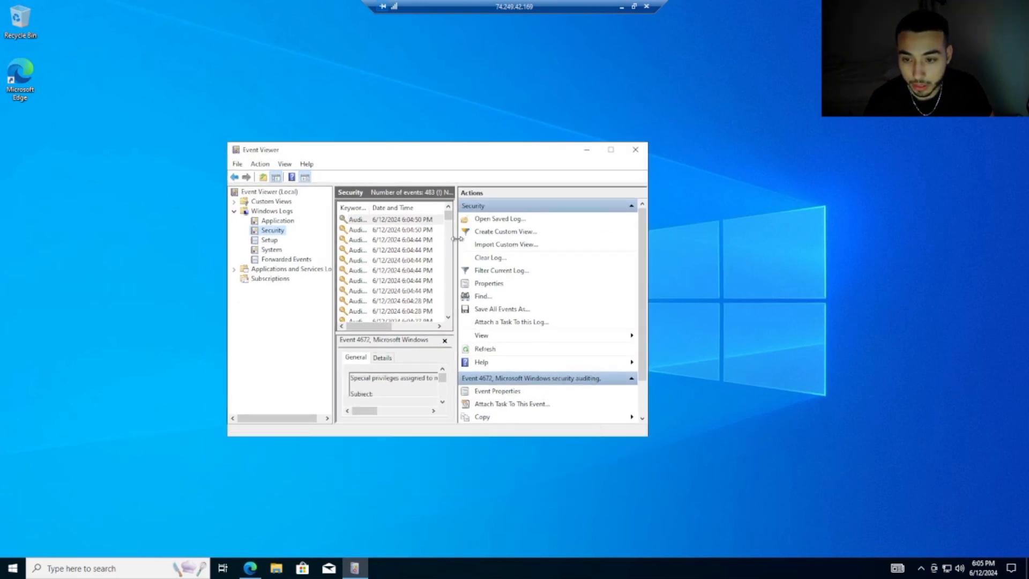
pyautogui.moveTo(458, 244); pyautogui.dragTo(587, 249)
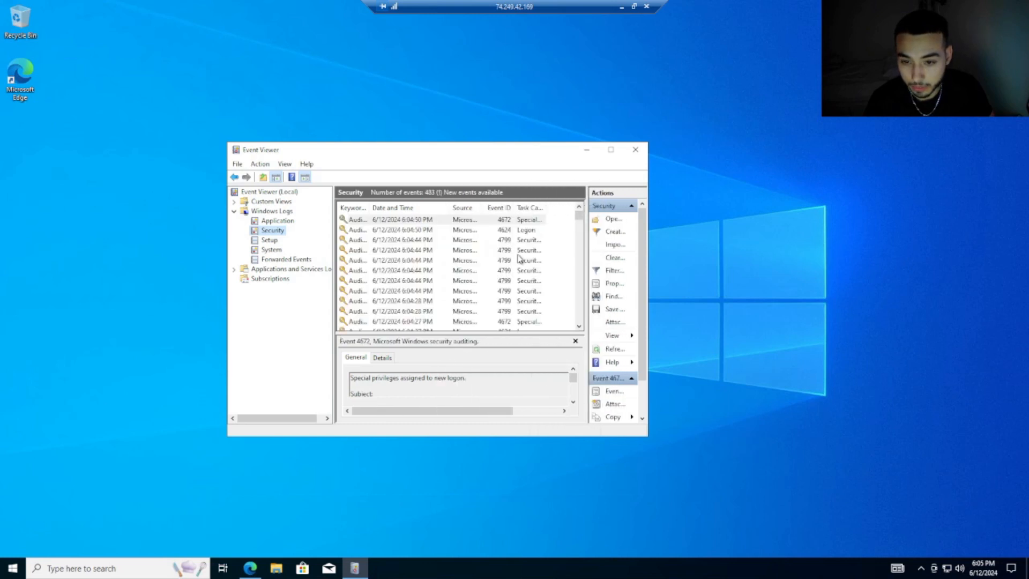
# Look through the Security log for a failed logon and select the event with ID 4625.
pyautogui.scroll(-5, 450, 249)
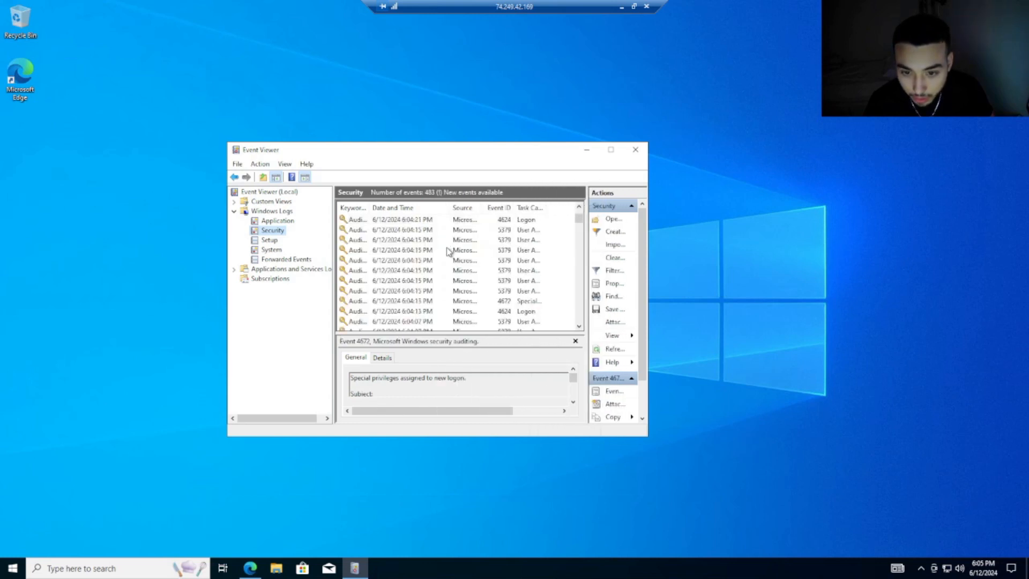
pyautogui.scroll(-8, 442, 252)
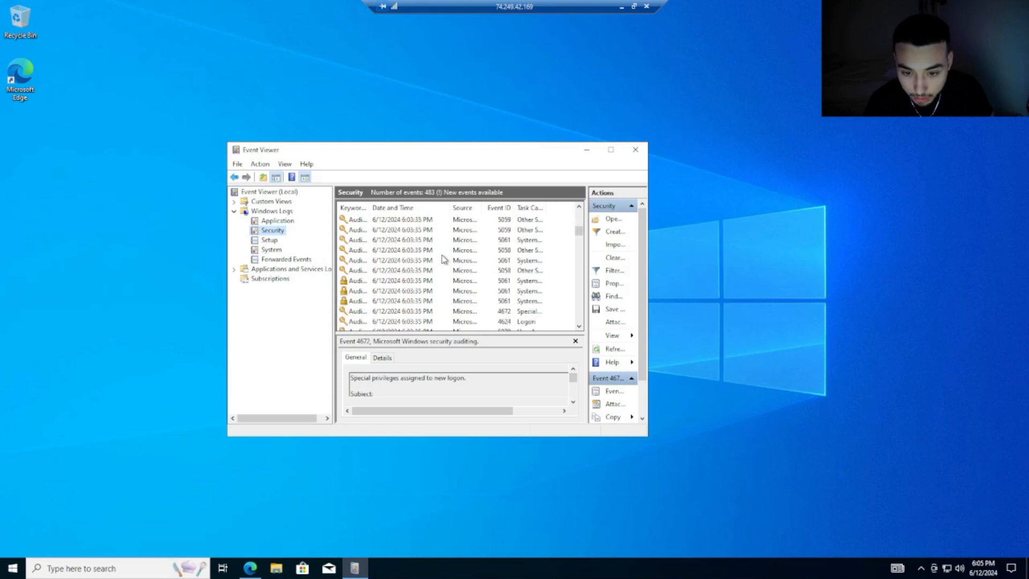
pyautogui.scroll(-3, 433, 275)
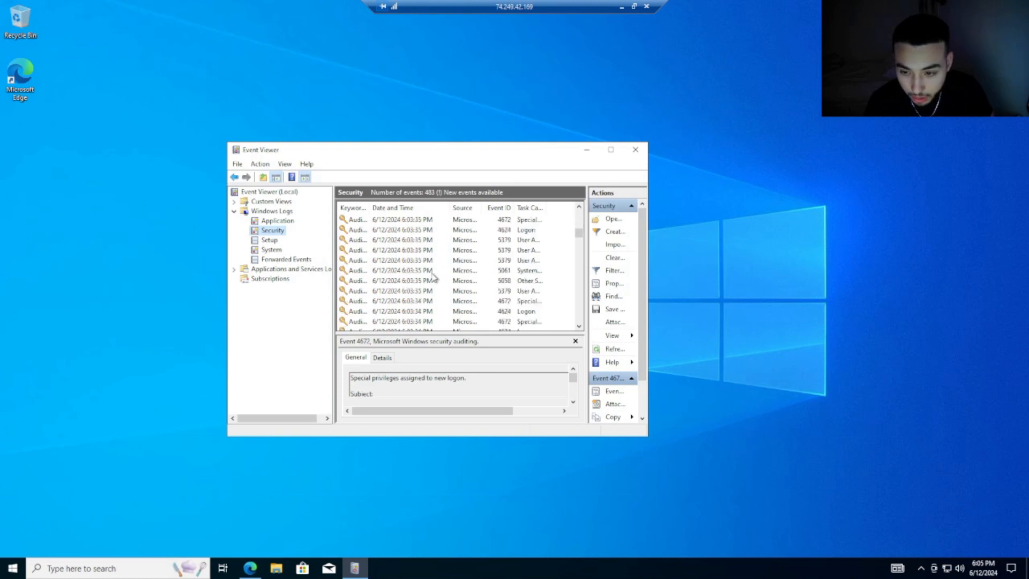
pyautogui.scroll(-3, 419, 295)
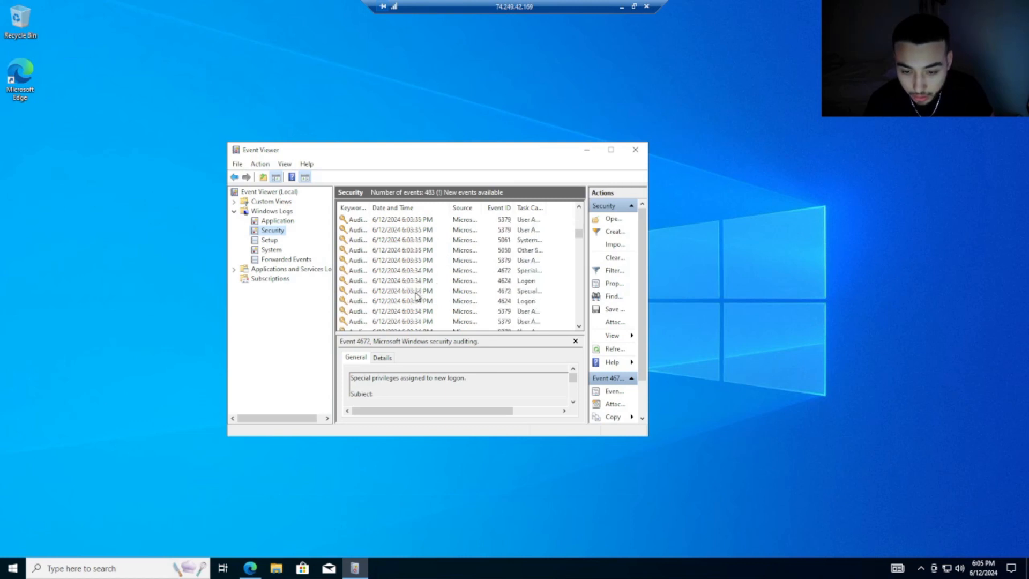
pyautogui.scroll(-4, 420, 292)
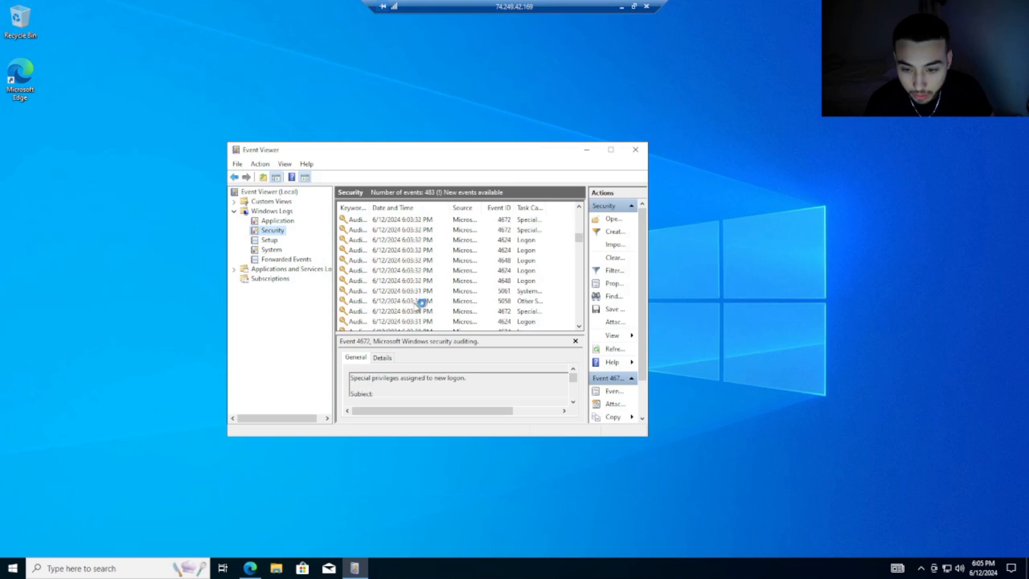
pyautogui.scroll(-2, 494, 294)
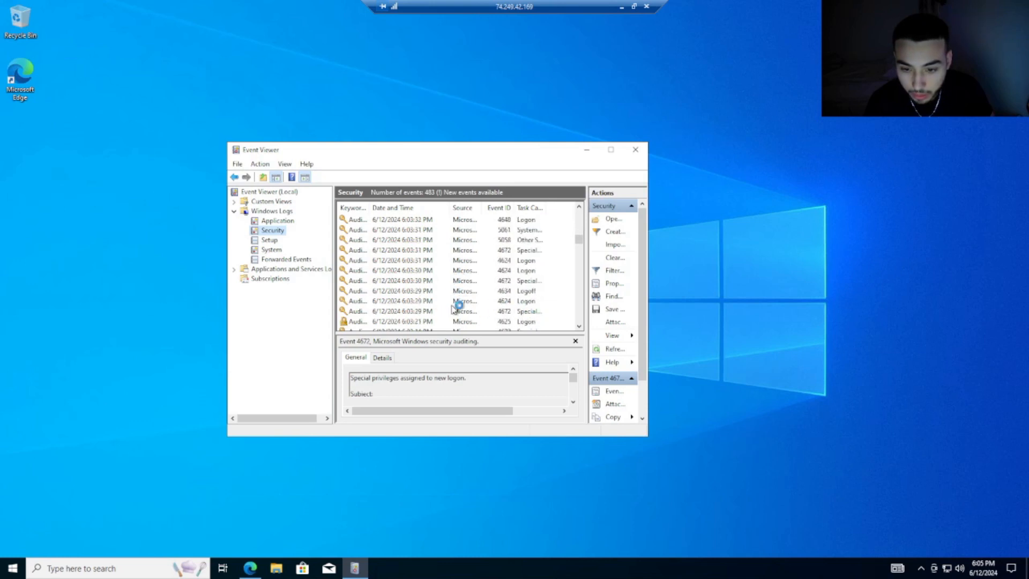
pyautogui.click(456, 321)
pyautogui.scroll(-1, 461, 274)
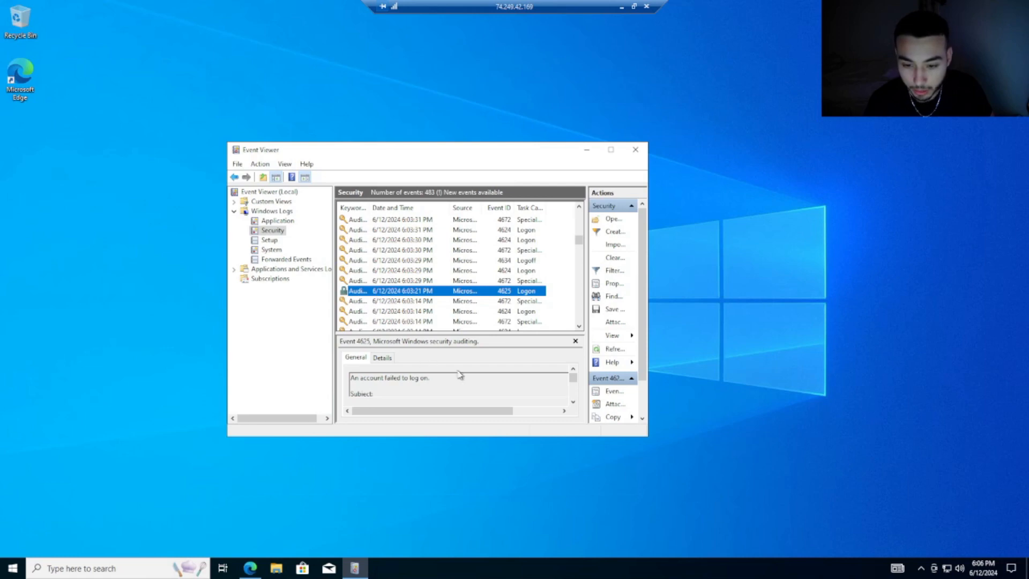
# Maximize Event Viewer and read the 4625 event's account, failure information and source network details.
pyautogui.click(610, 149)
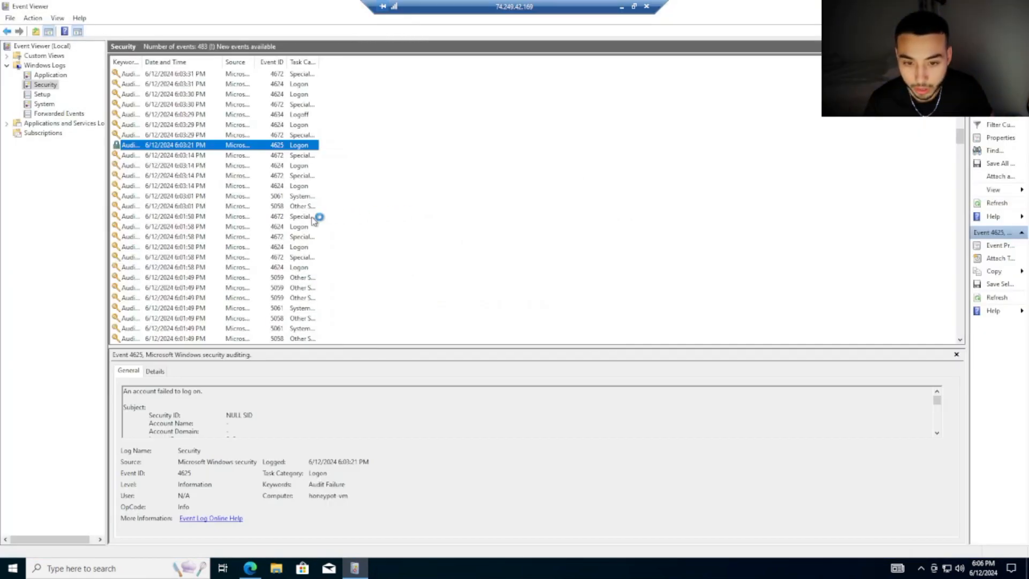
pyautogui.scroll(-4, 322, 412)
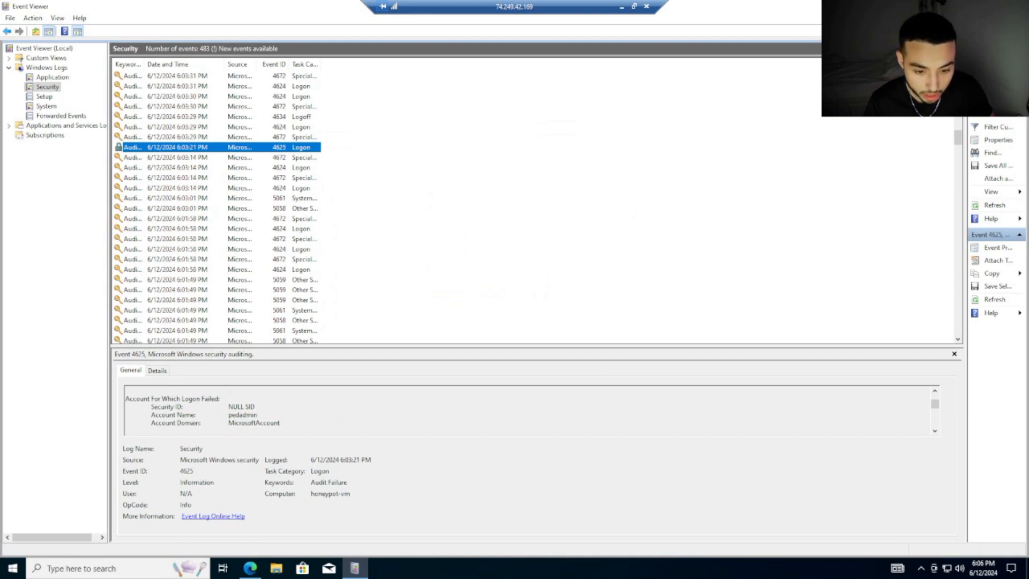
pyautogui.scroll(-3, 530, 410)
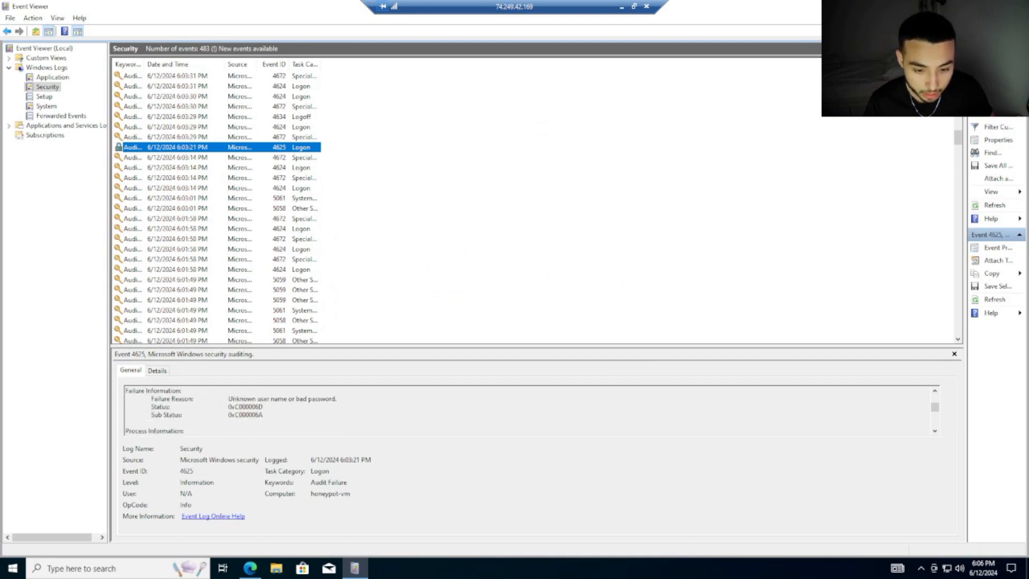
pyautogui.scroll(-3, 530, 410)
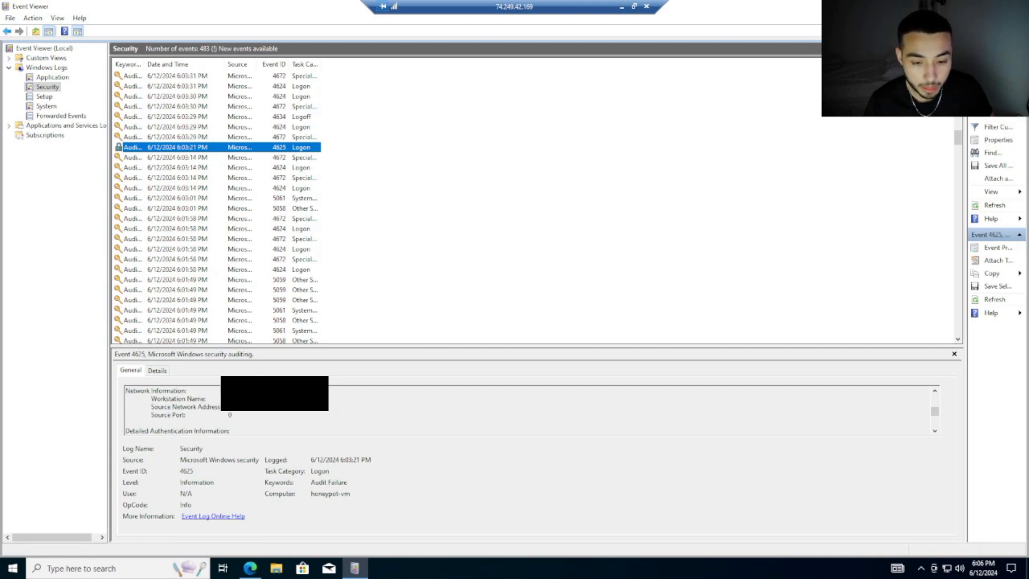
pyautogui.scroll(-3, 530, 409)
pyautogui.scroll(4, 530, 410)
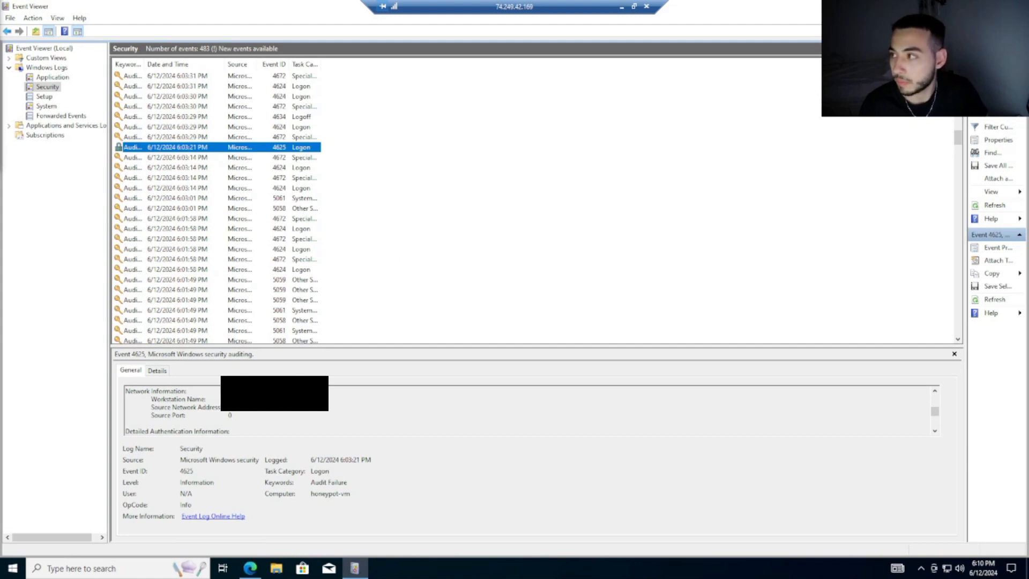
# Switch to Microsoft Edge on the VM to view the ipgeolocation.io lookup page.
pyautogui.click(249, 568)
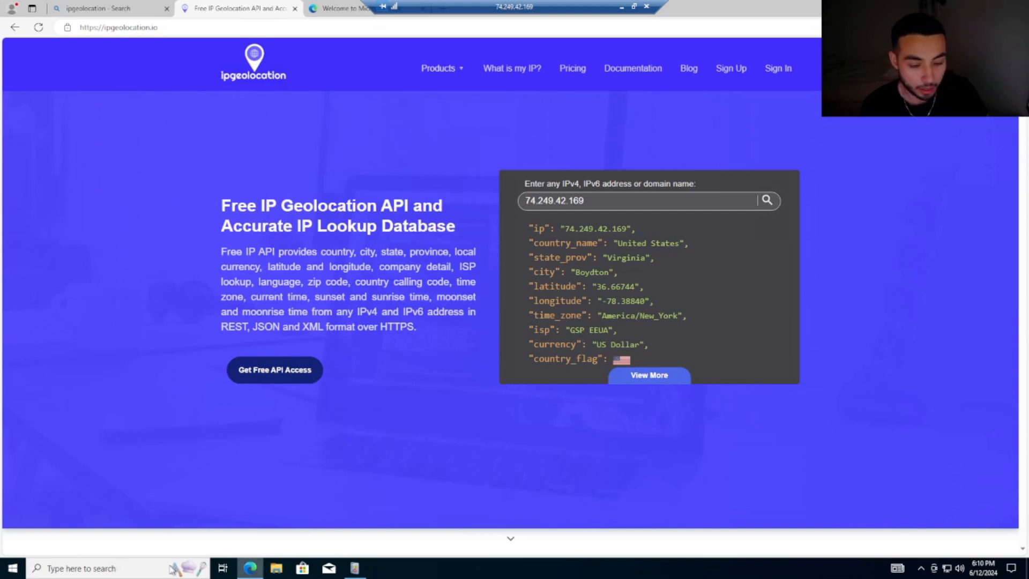
pyautogui.click(135, 569)
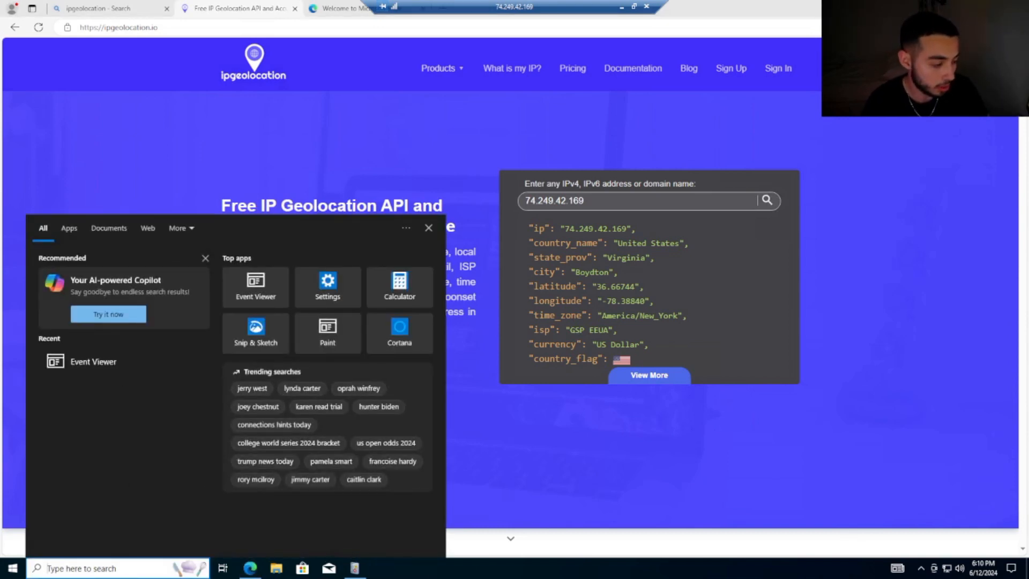
pyautogui.click(134, 173)
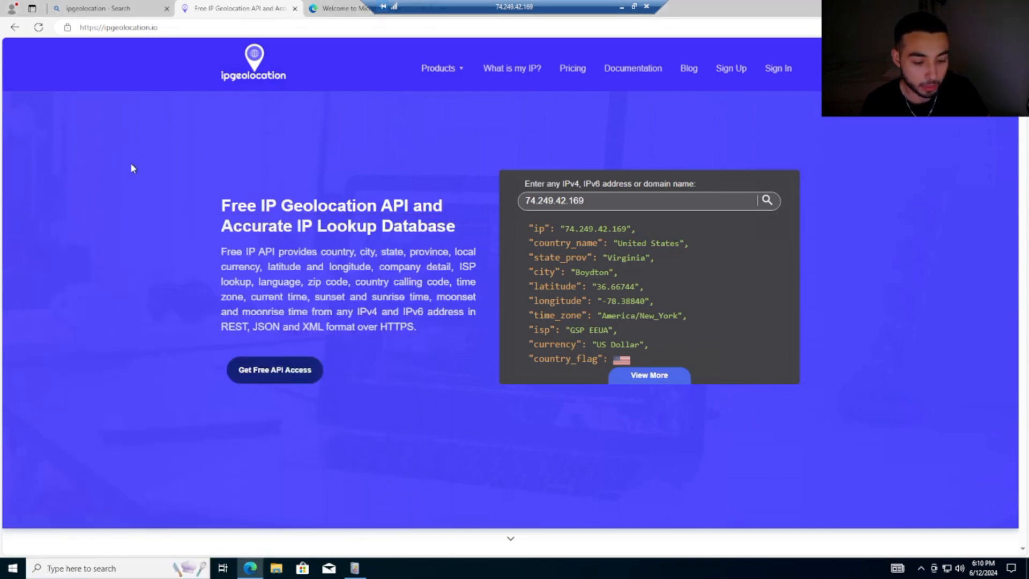
# Minimize the Remote Desktop session and open Command Prompt on the local computer.
pyautogui.click(621, 8)
pyautogui.click(84, 571)
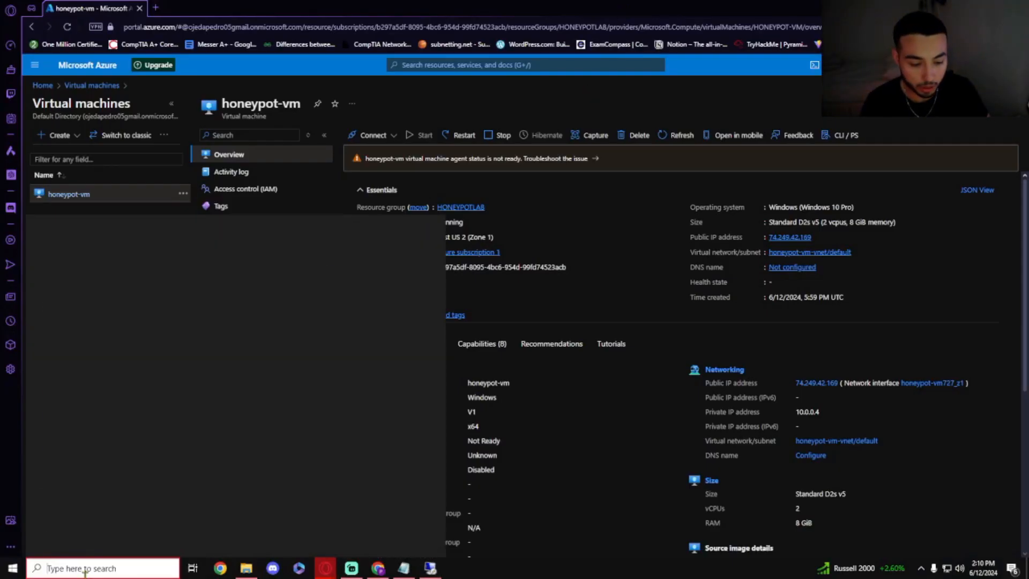
pyautogui.write('cmd')
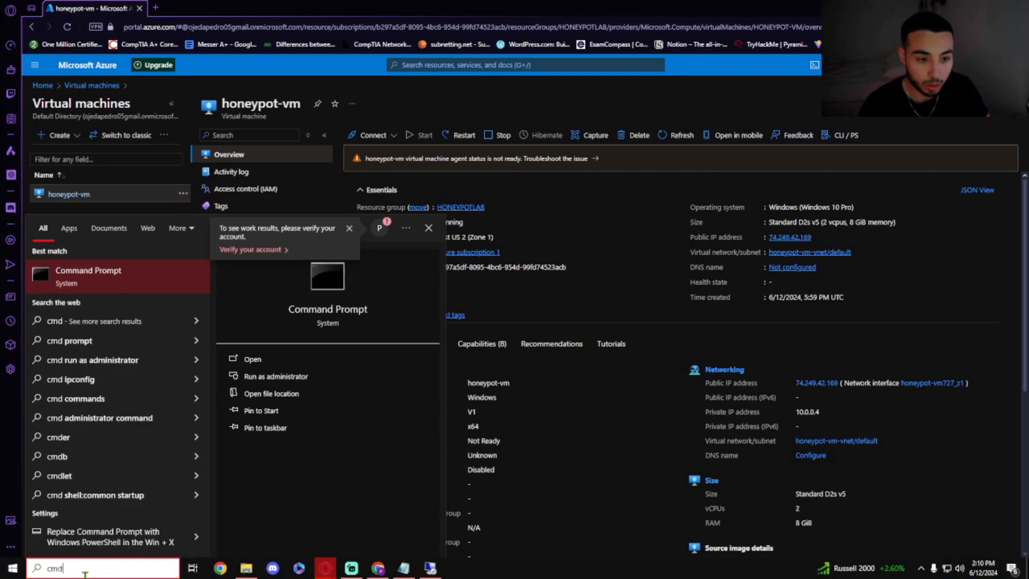
pyautogui.click(266, 360)
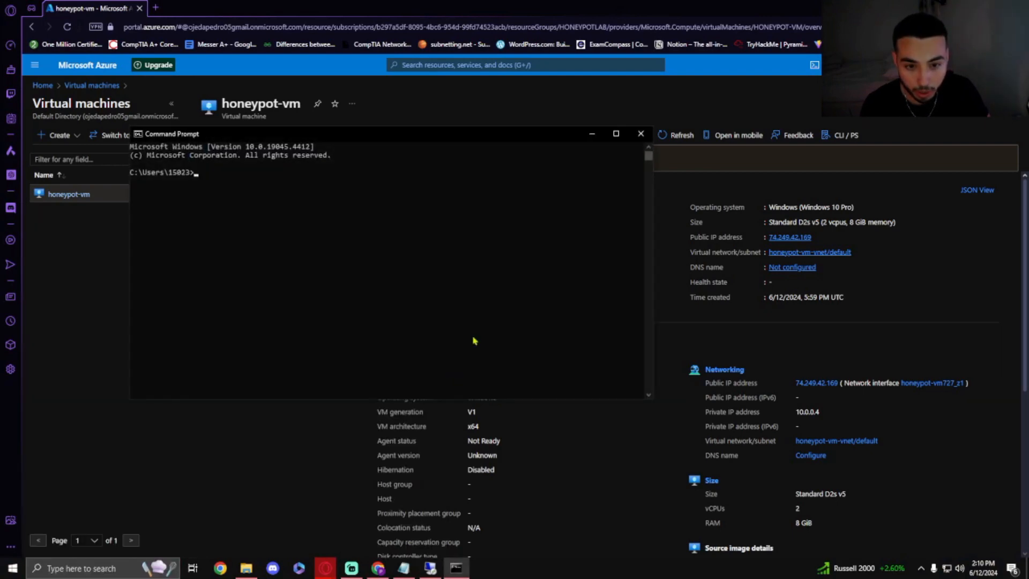
# Copy honeypot-vm's public IP address from the Azure portal and start a continuous ping with "ping 74.249.42.169 -t".
pyautogui.click(197, 173)
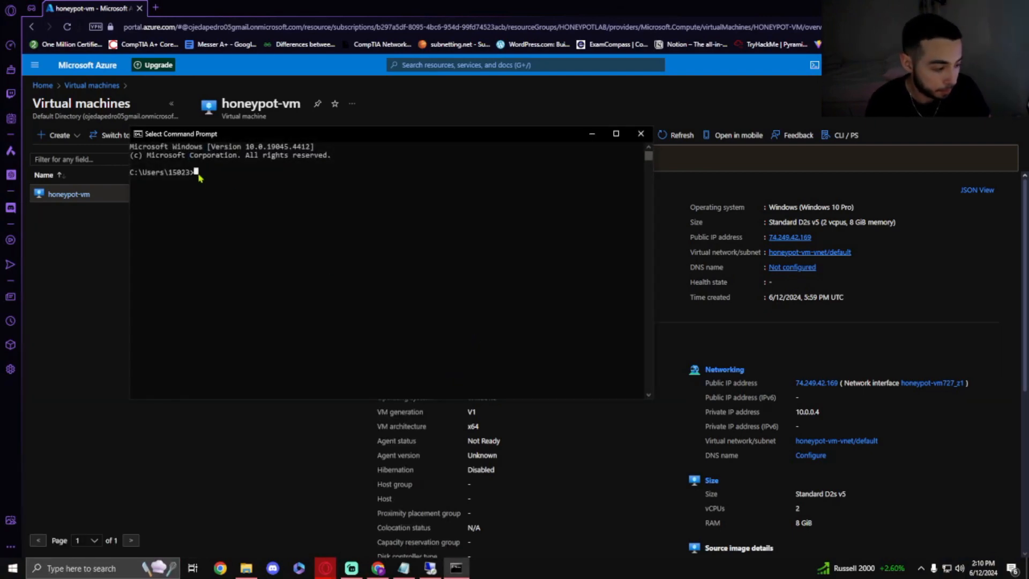
pyautogui.press('Escape')
pyautogui.write('ping')
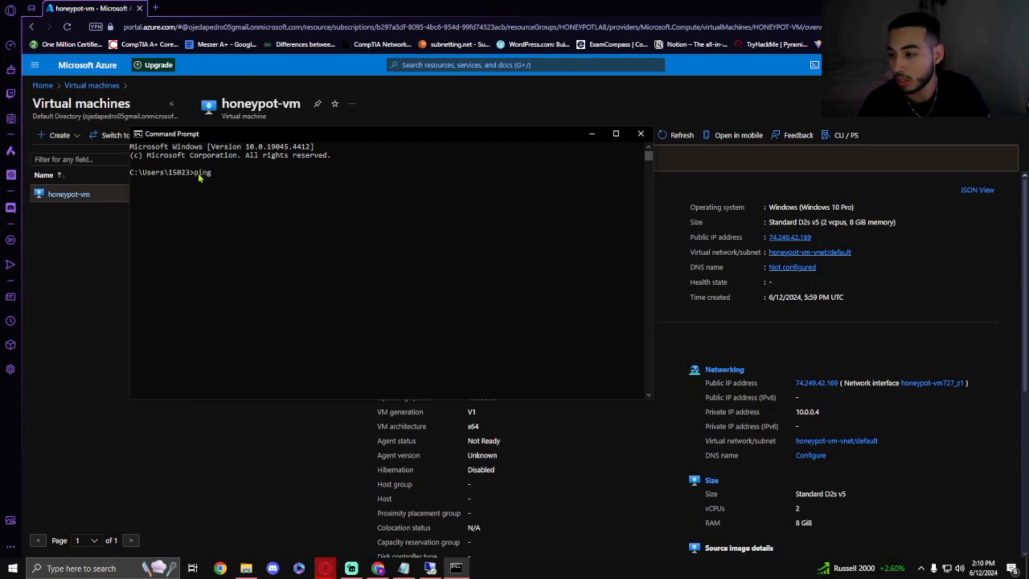
pyautogui.click(903, 164)
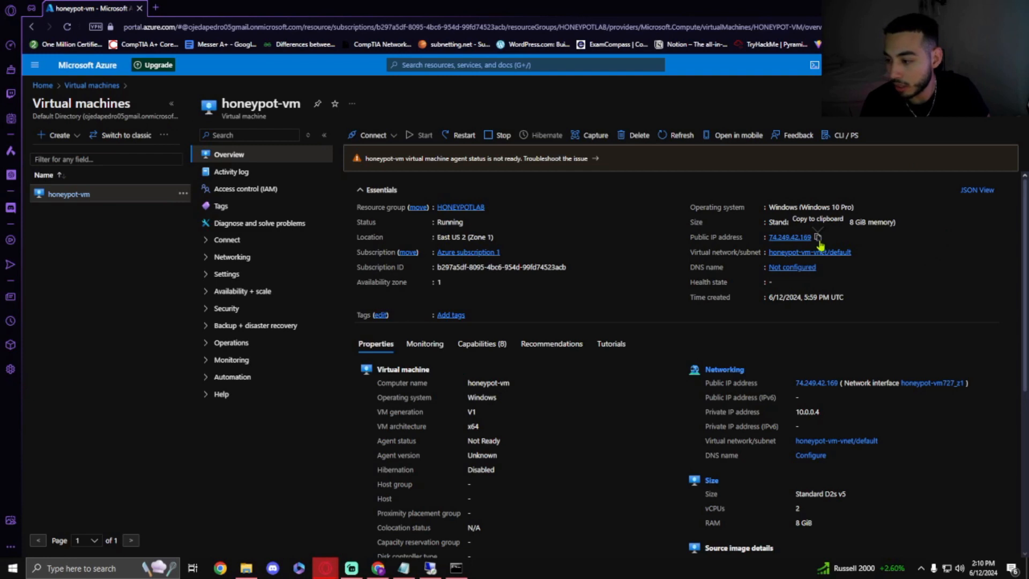
pyautogui.click(818, 238)
pyautogui.click(456, 567)
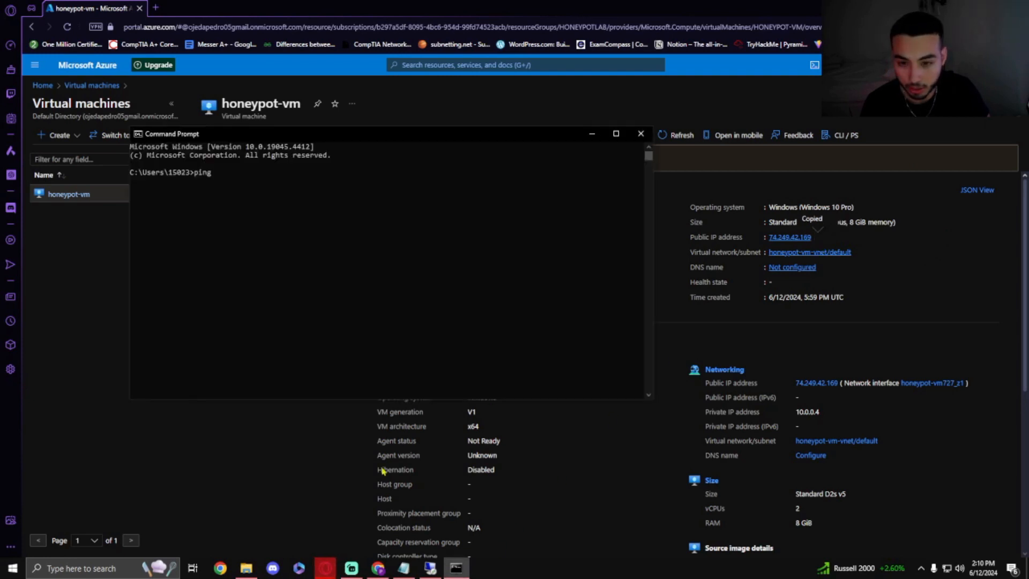
pyautogui.click(218, 173)
pyautogui.hotkey('ctrl', 'v')
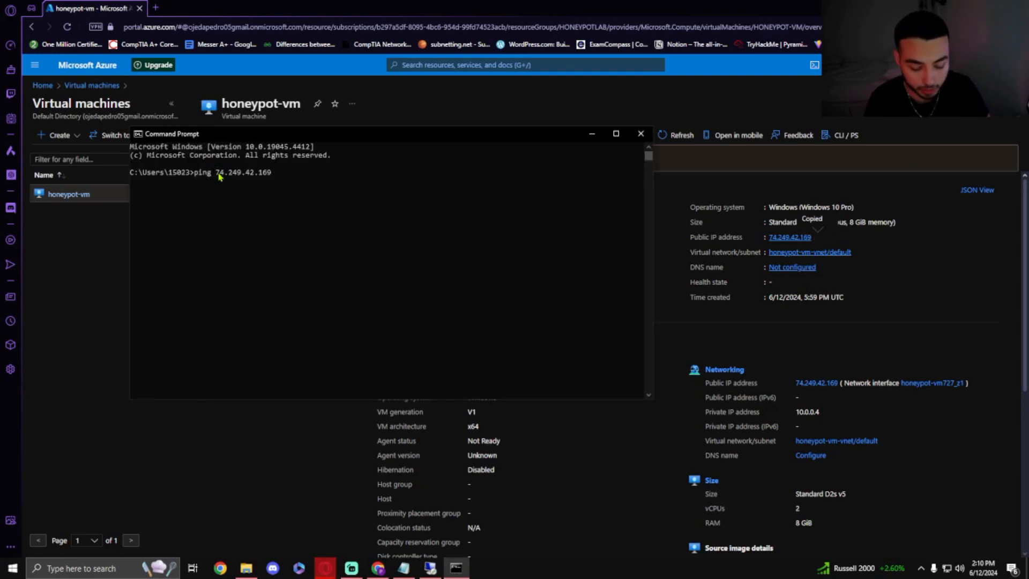
pyautogui.press('Return')
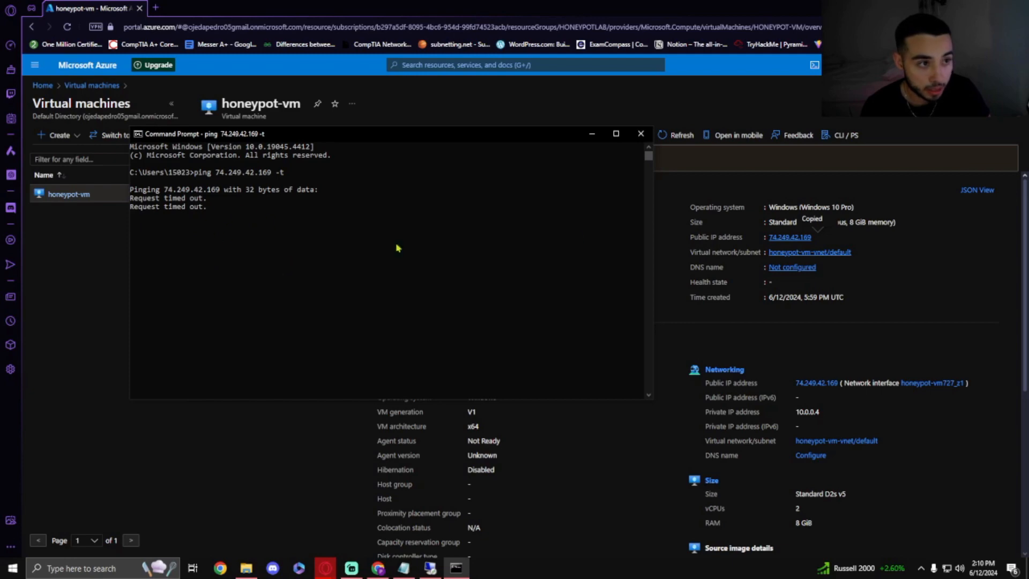
# Minimize Command Prompt, return to the VM's Remote Desktop session and open Windows Defender Firewall with Advanced Security through wf.msc.
pyautogui.click(593, 133)
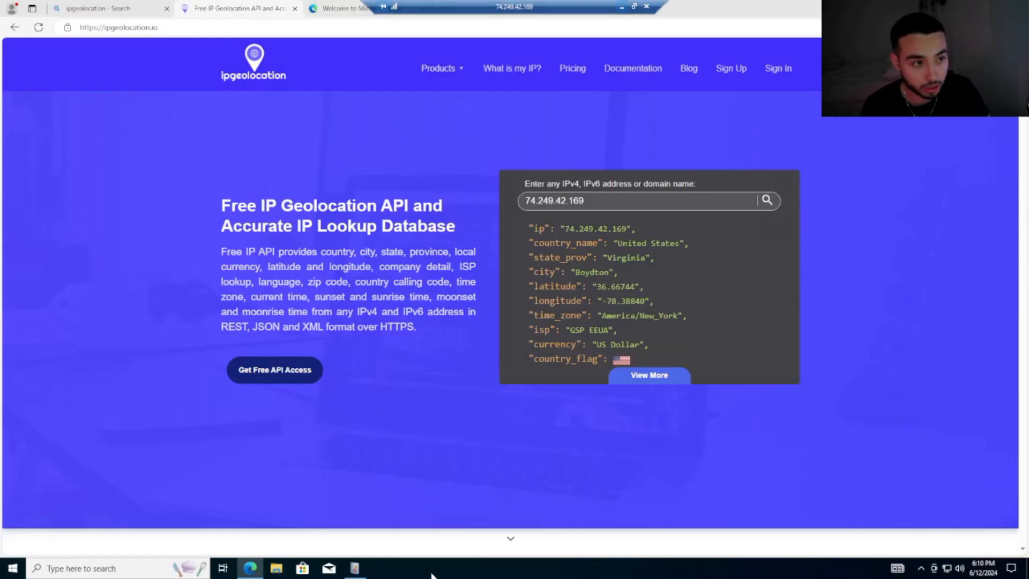
pyautogui.click(430, 568)
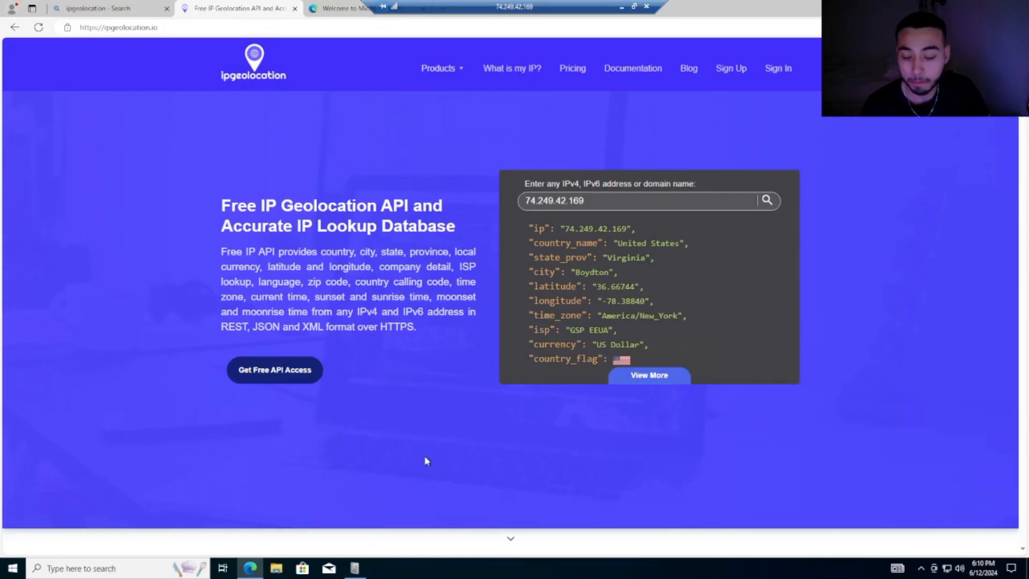
pyautogui.click(129, 568)
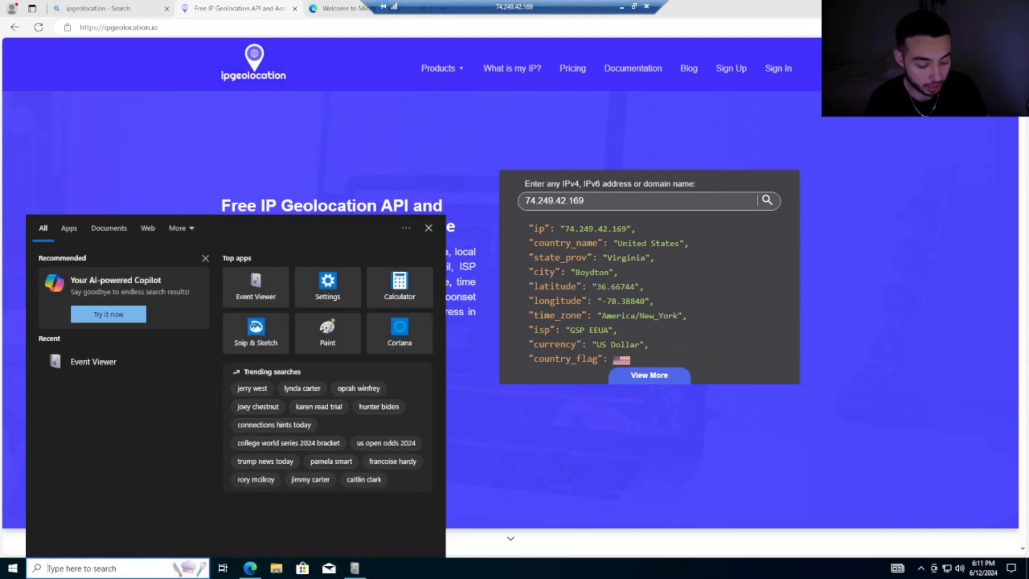
pyautogui.write('wf.msc')
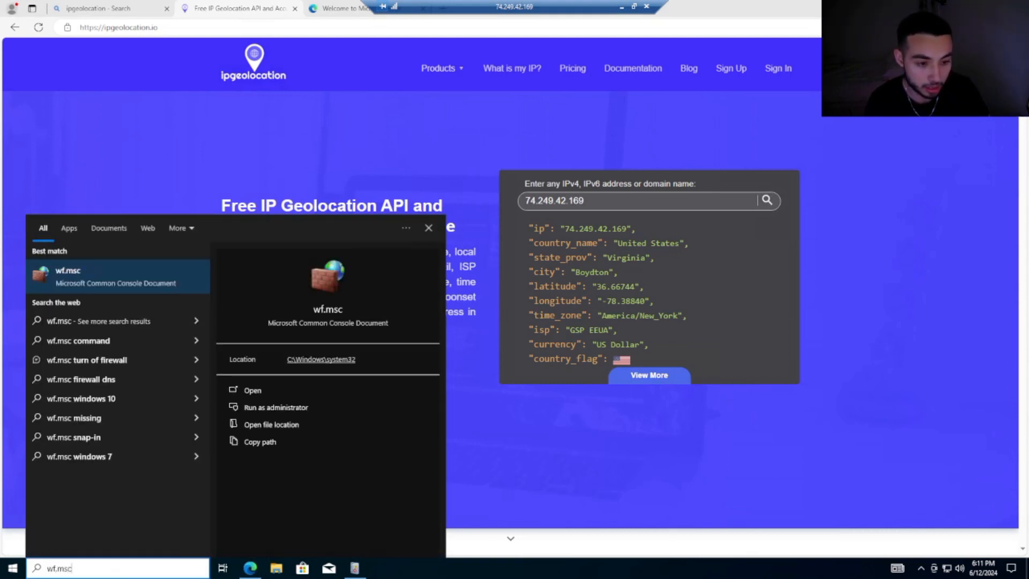
pyautogui.press('Return')
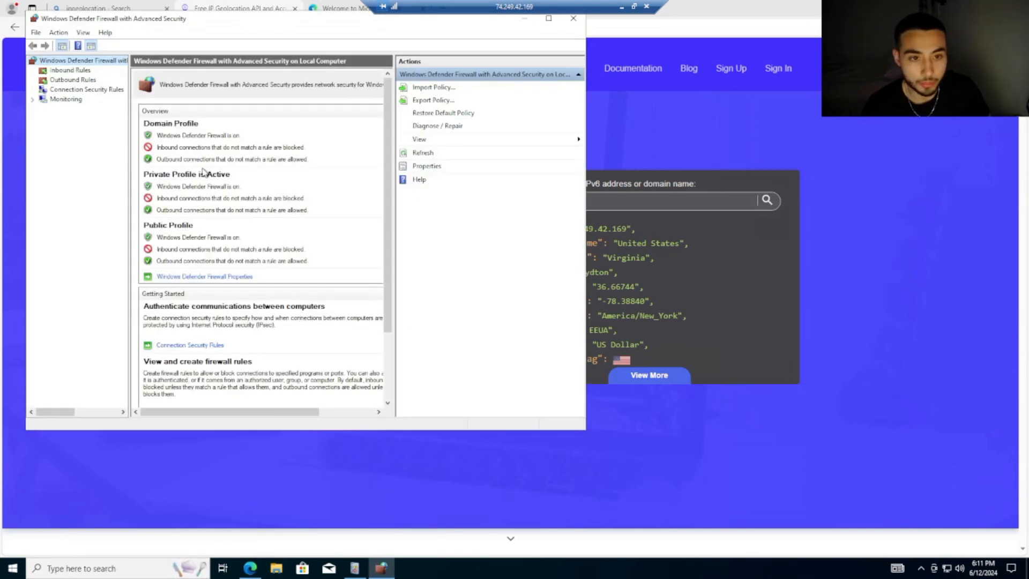
# Open the local computer's firewall properties and set the Domain Profile firewall state to Off.
pyautogui.rightClick(80, 63)
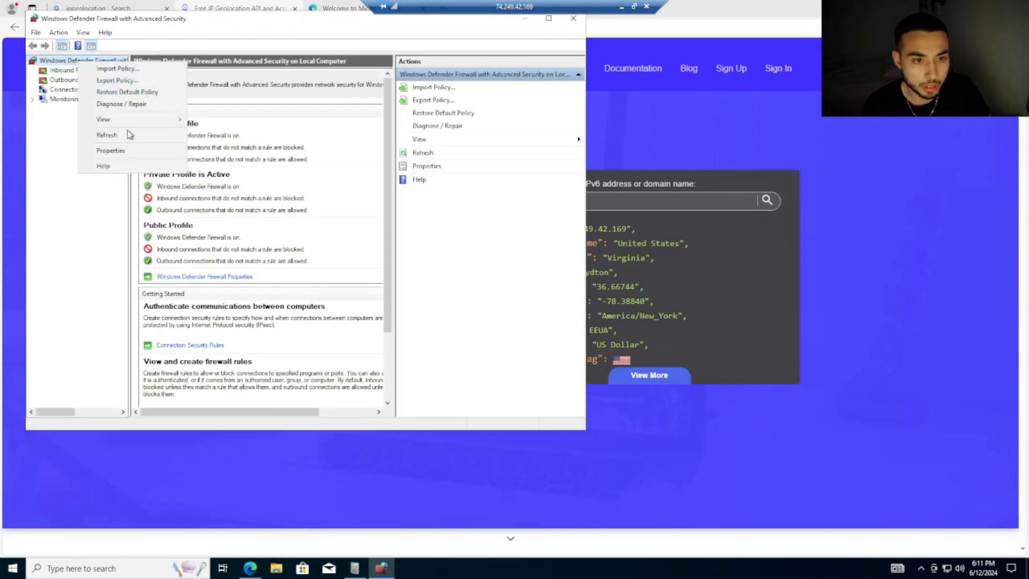
pyautogui.click(129, 151)
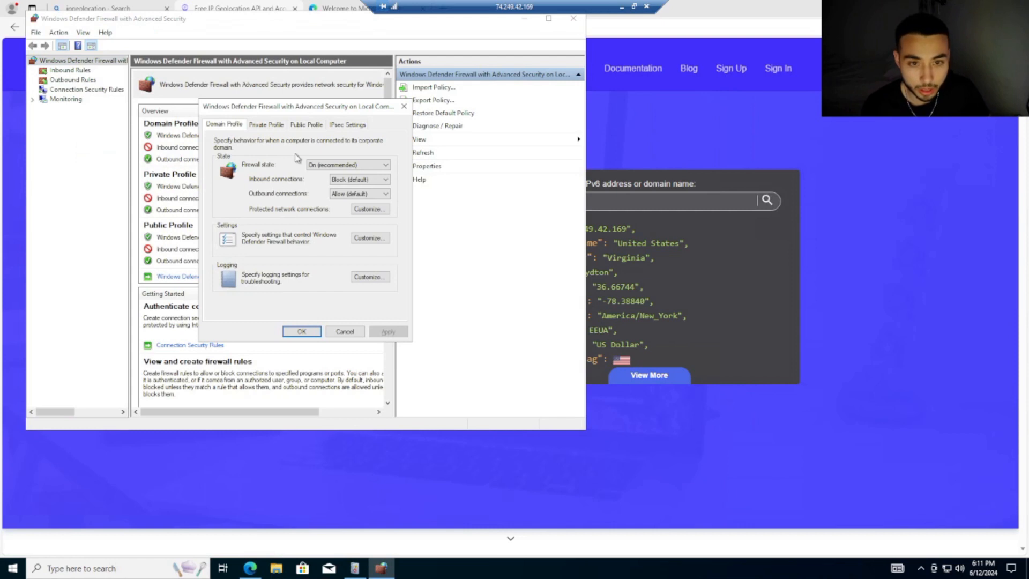
pyautogui.click(318, 164)
pyautogui.click(321, 182)
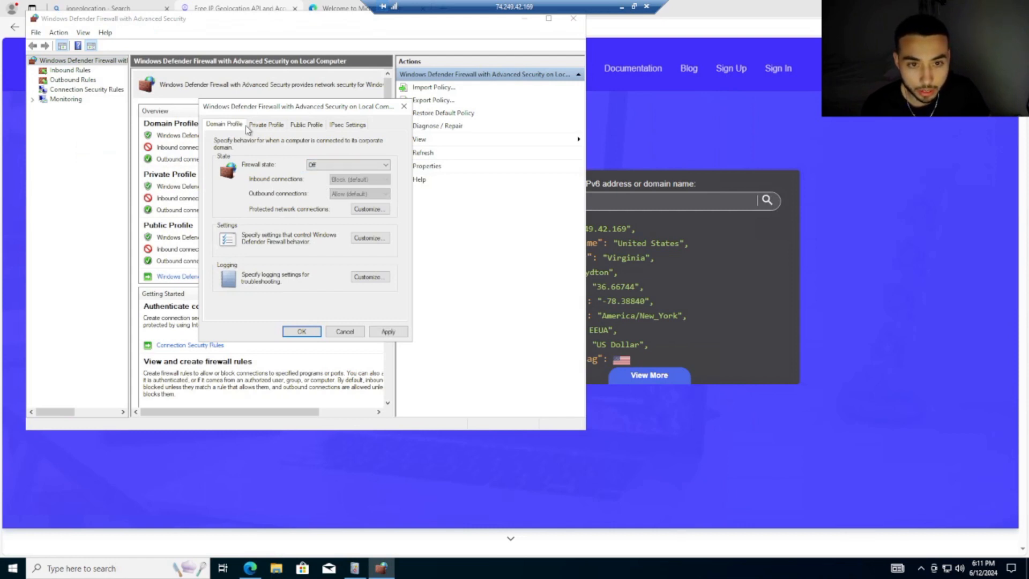
# Set the firewall state to Off for the Private Profile and Public Profile, and apply the changes.
pyautogui.click(266, 124)
pyautogui.click(321, 164)
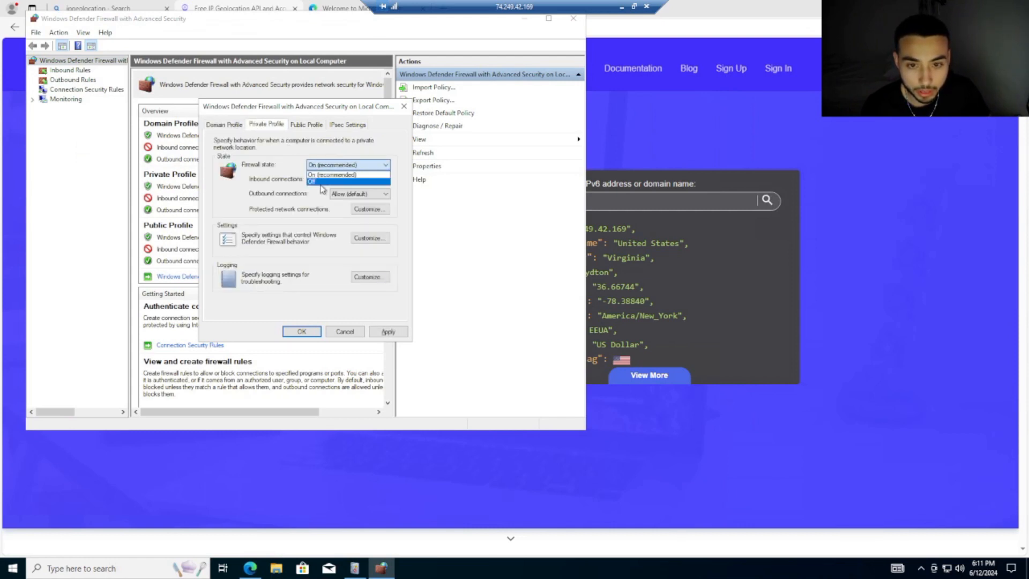
pyautogui.click(318, 180)
pyautogui.click(308, 124)
pyautogui.click(321, 164)
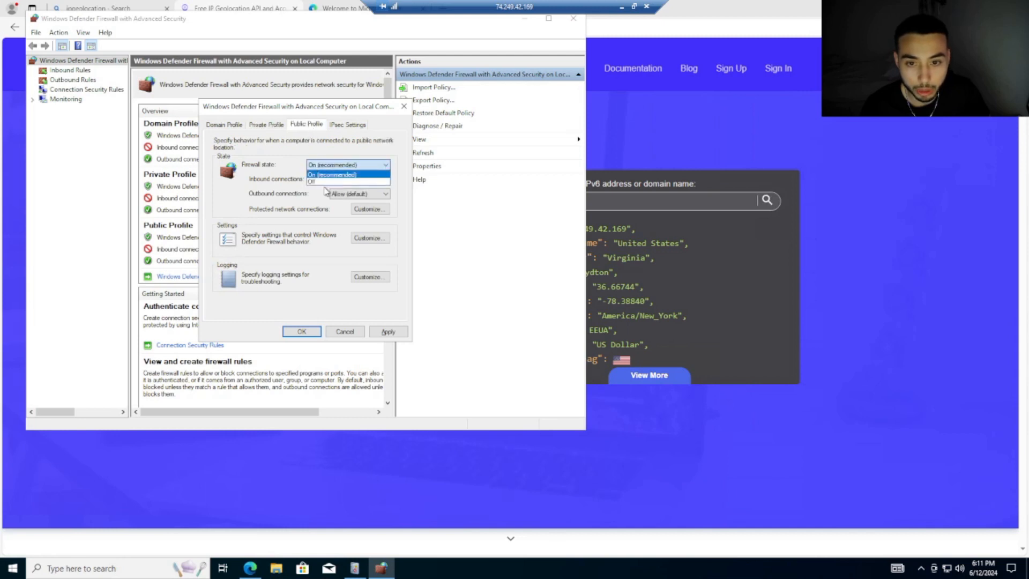
pyautogui.click(320, 180)
pyautogui.click(388, 331)
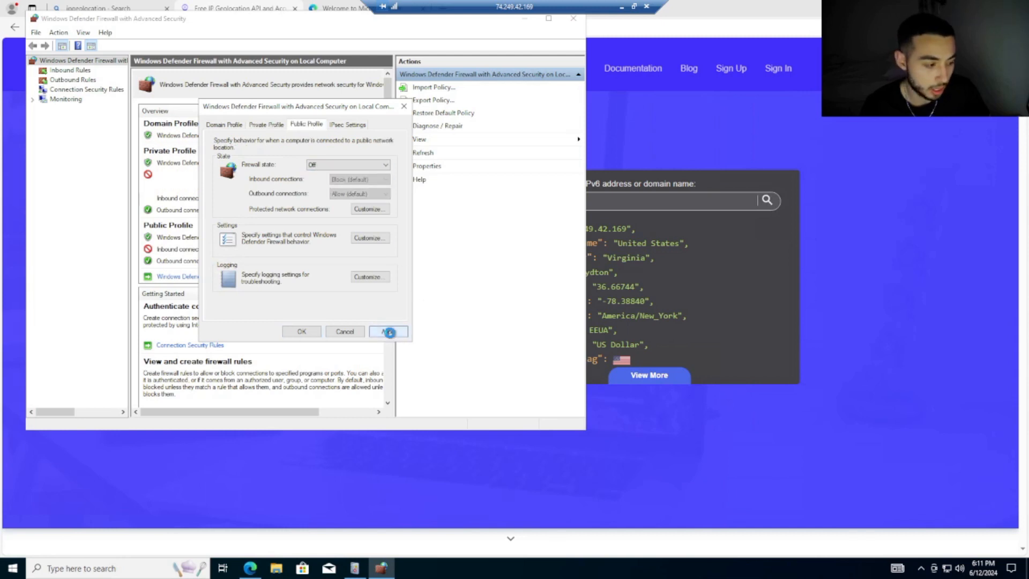
# Close the firewall properties, check the continuous ping to the VM in the host's Command Prompt, and close Command Prompt.
pyautogui.click(302, 331)
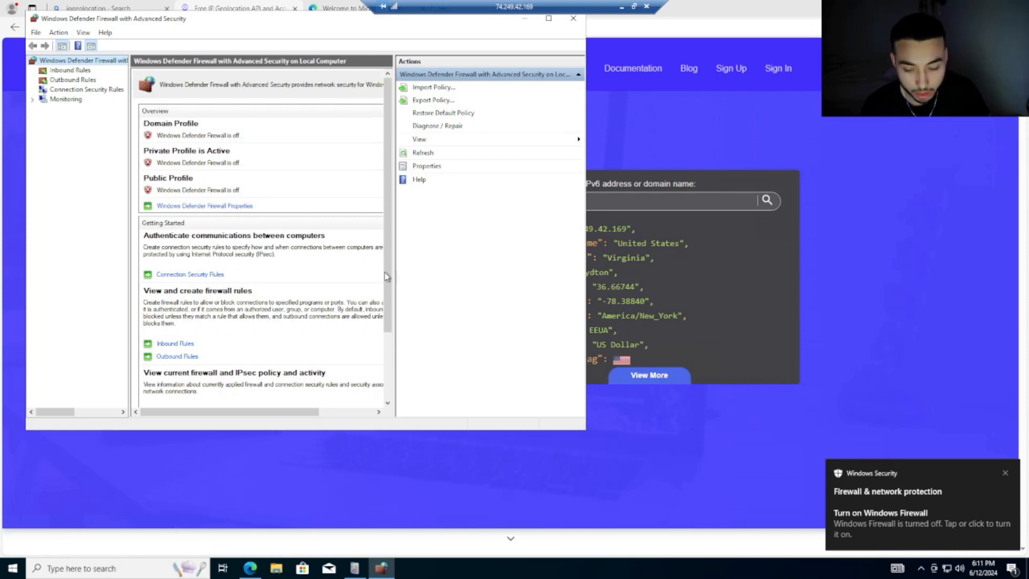
pyautogui.click(620, 6)
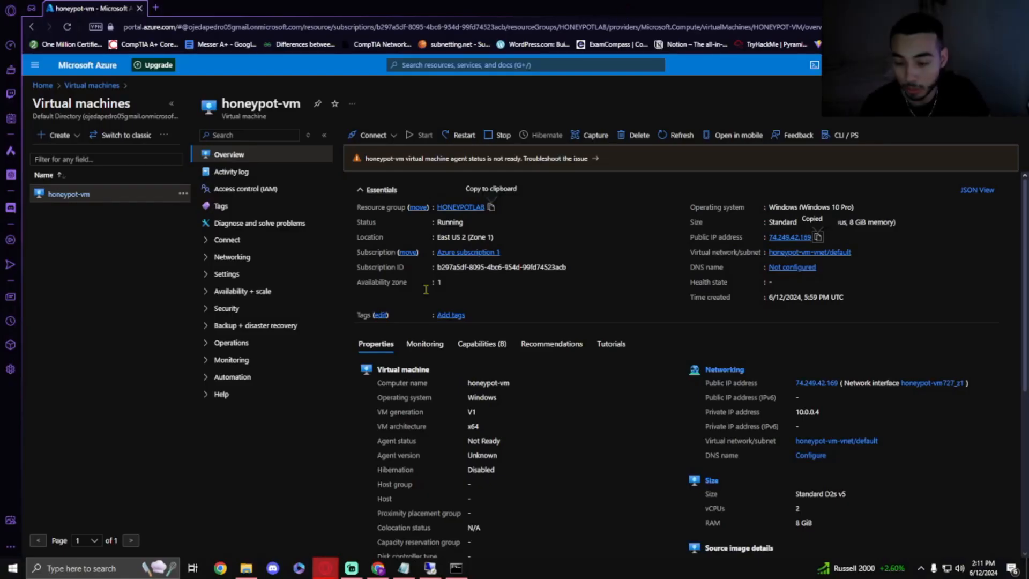
pyautogui.click(464, 570)
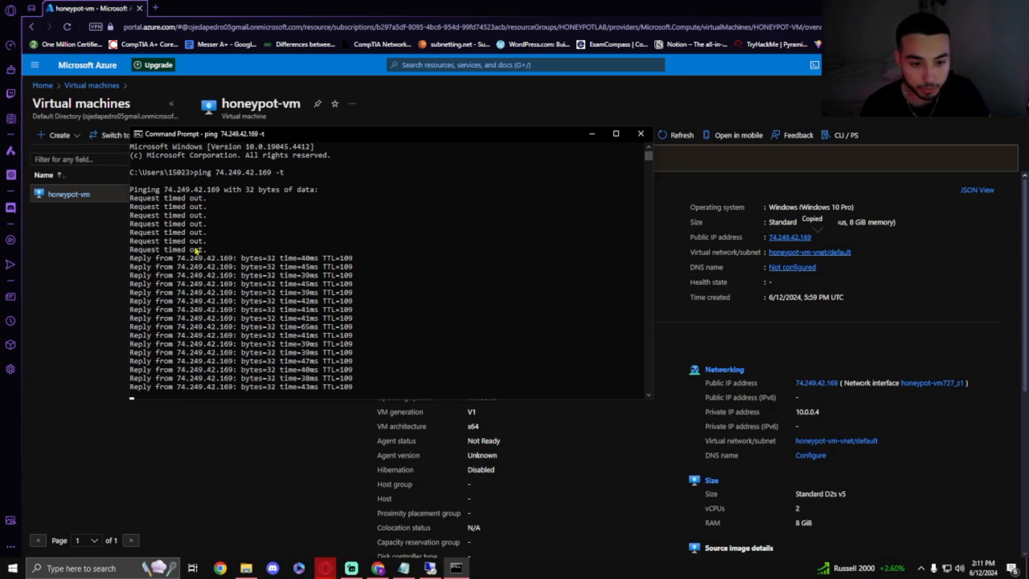
pyautogui.click(641, 134)
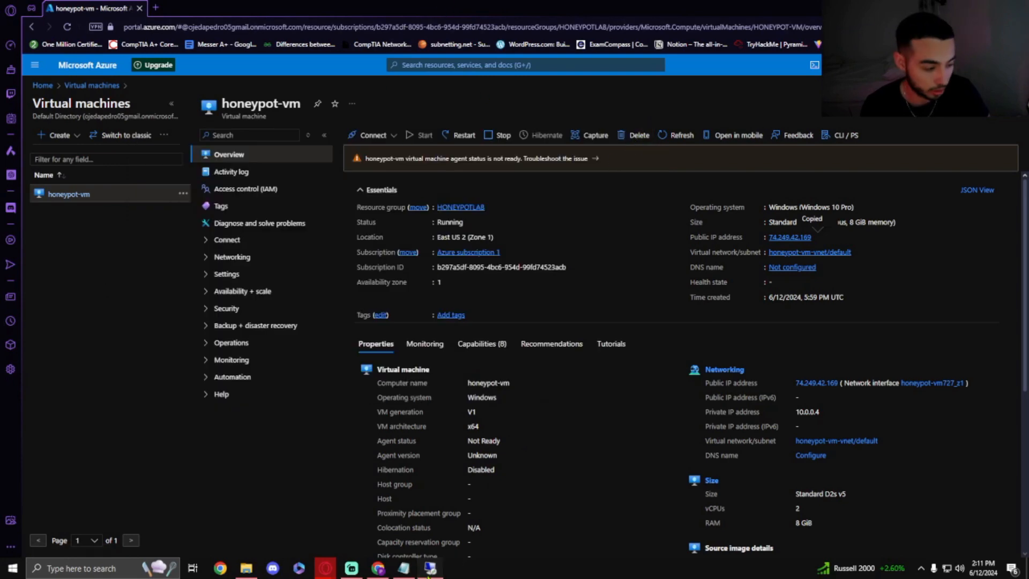
# Return to the VM's Remote Desktop session and close the Windows Defender Firewall and Event Viewer windows.
pyautogui.click(430, 568)
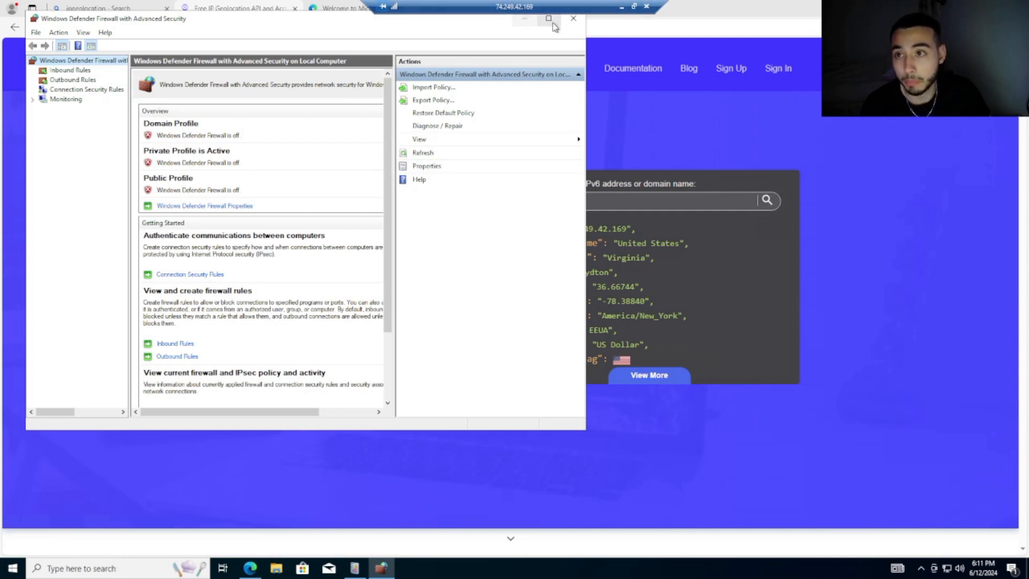
pyautogui.moveTo(459, 23); pyautogui.dragTo(518, 97)
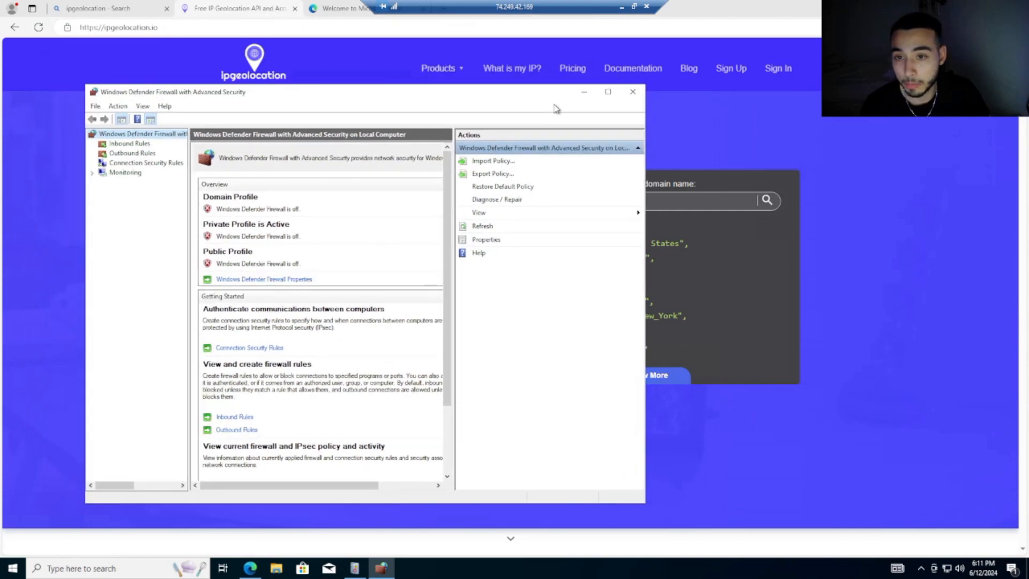
pyautogui.click(632, 91)
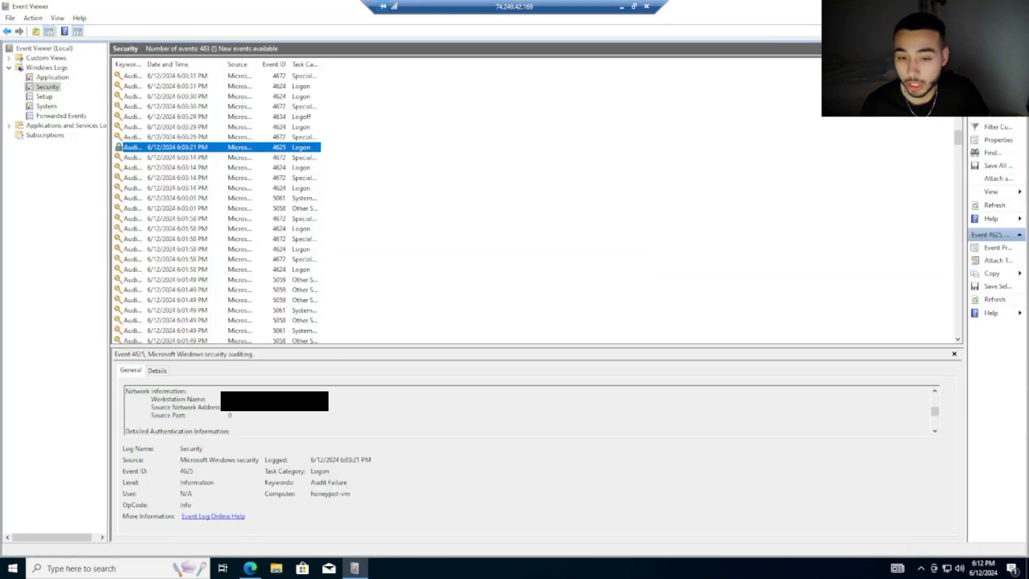
pyautogui.click(1017, 6)
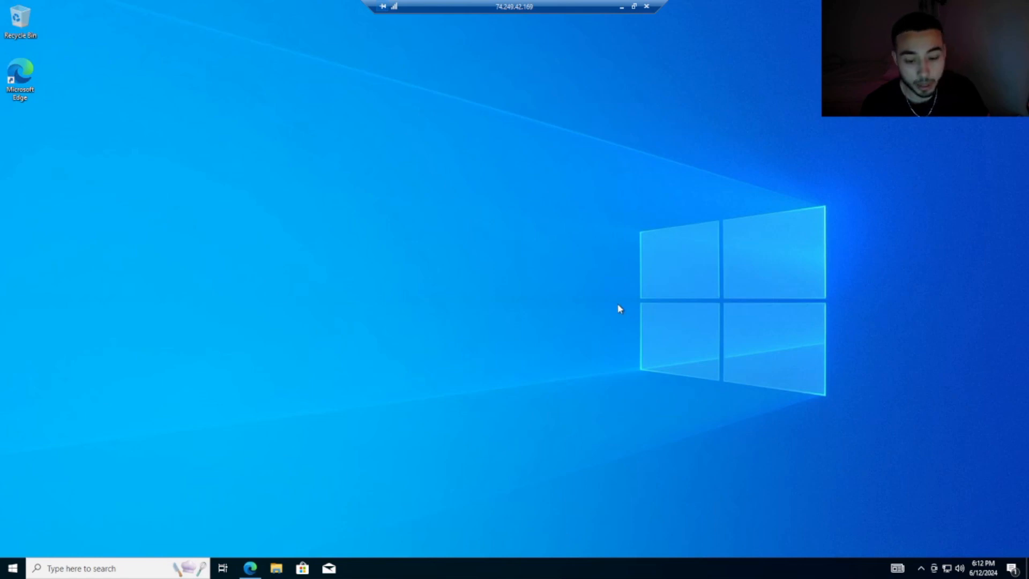
# Search the VM for "powershell ise" and open Windows PowerShell ISE.
pyautogui.click(92, 568)
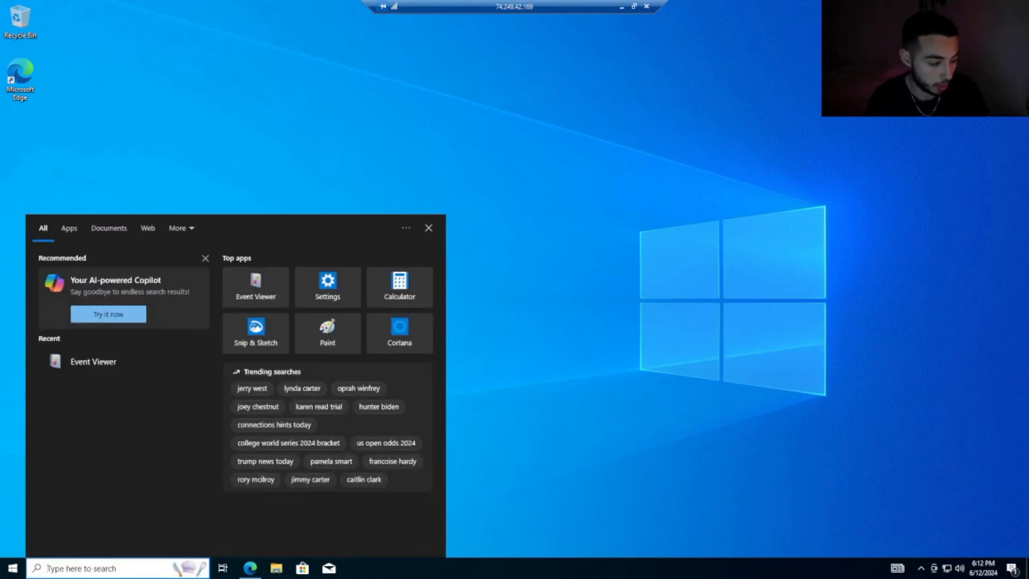
pyautogui.write('power')
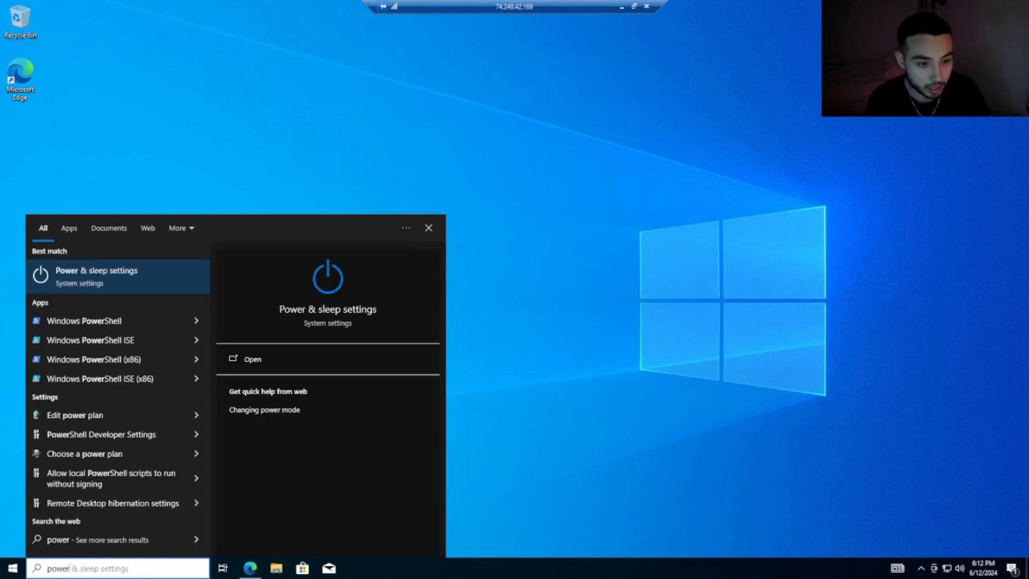
pyautogui.write('shell ise')
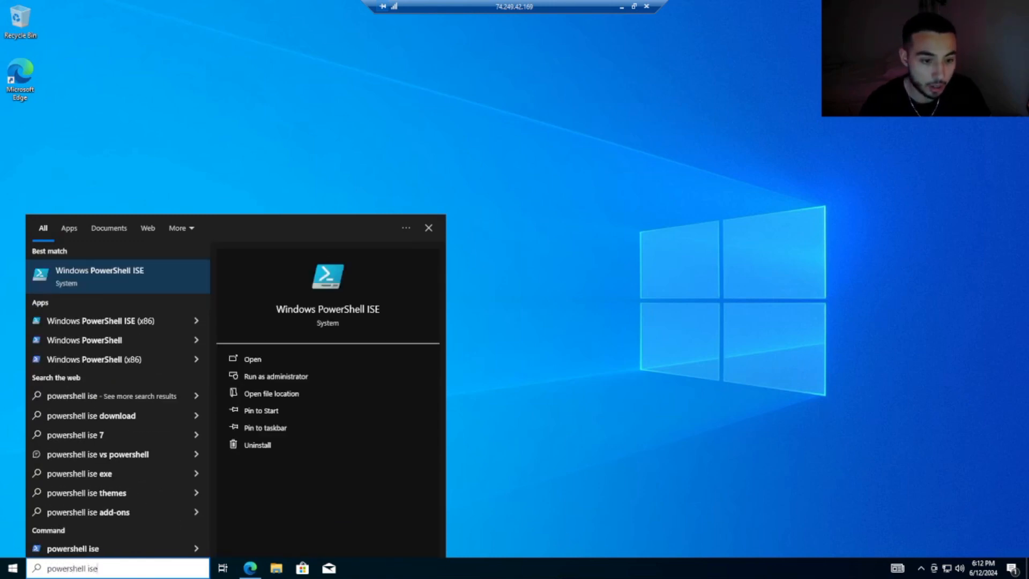
pyautogui.click(293, 359)
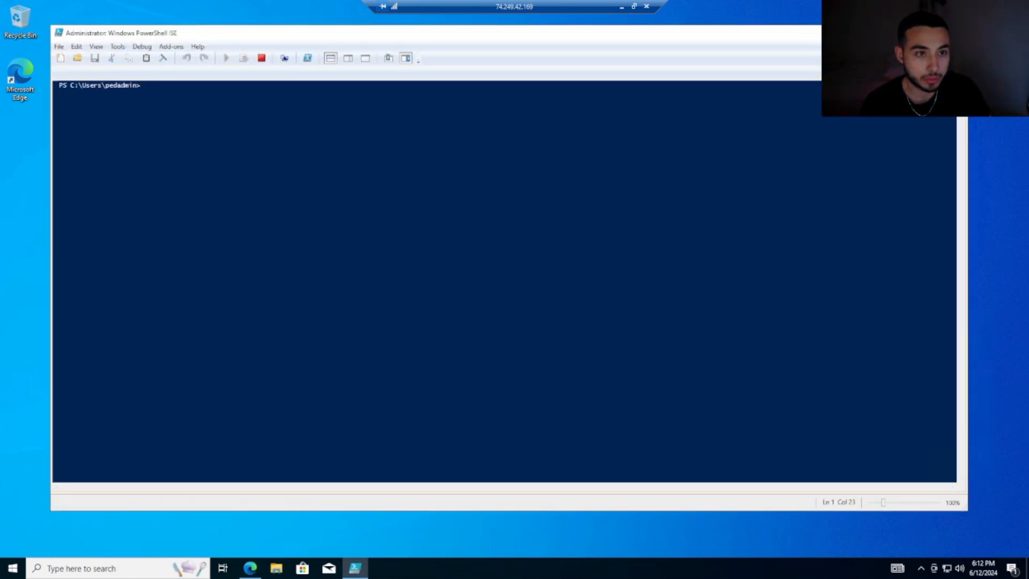
# Create a new script, paste in the failed-RDP geolocation logging code with its API key line, and review it from the beginning.
pyautogui.click(61, 58)
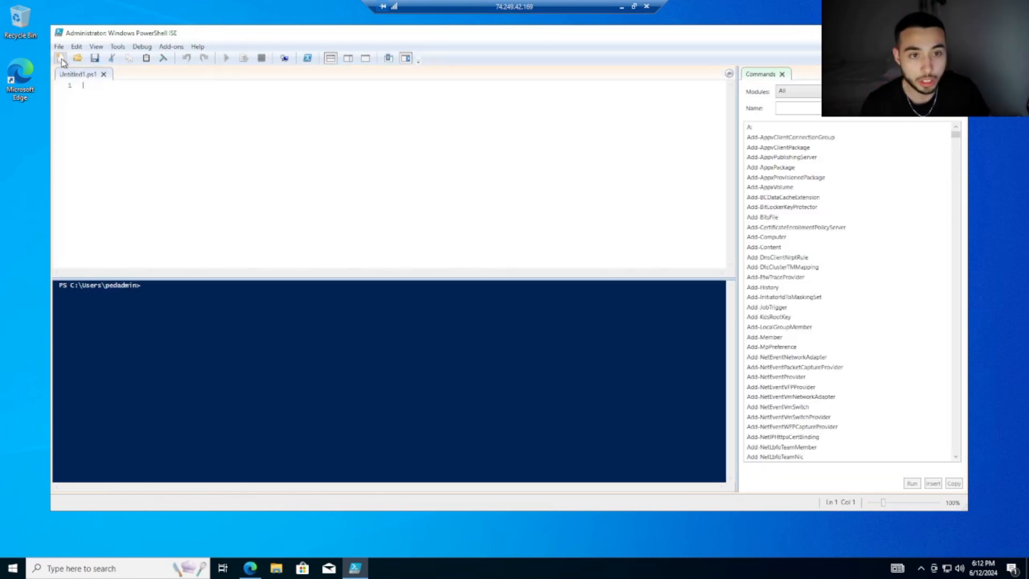
pyautogui.hotkey('ctrl', 'v')
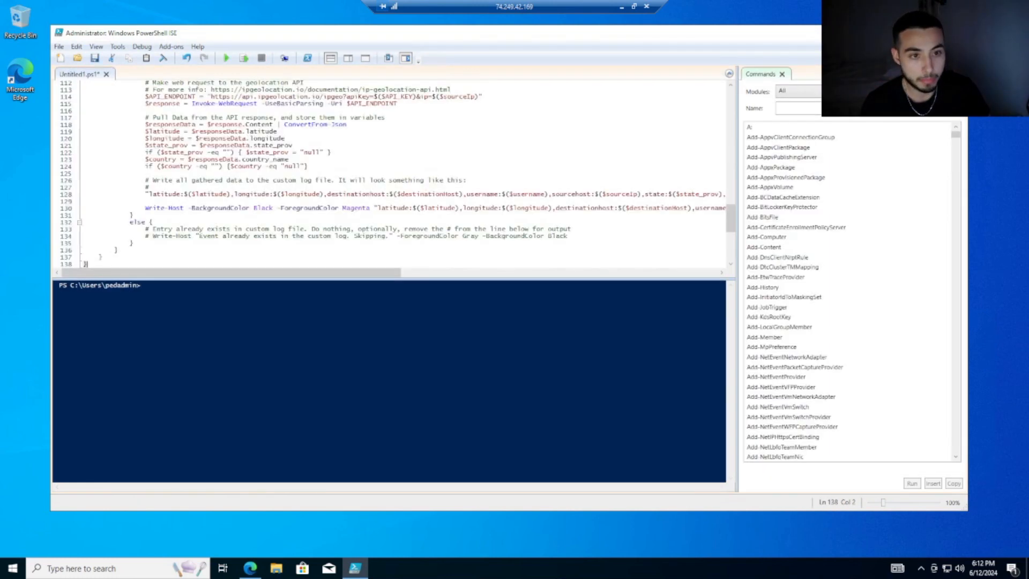
pyautogui.scroll(10, 391, 172)
pyautogui.scroll(20, 392, 172)
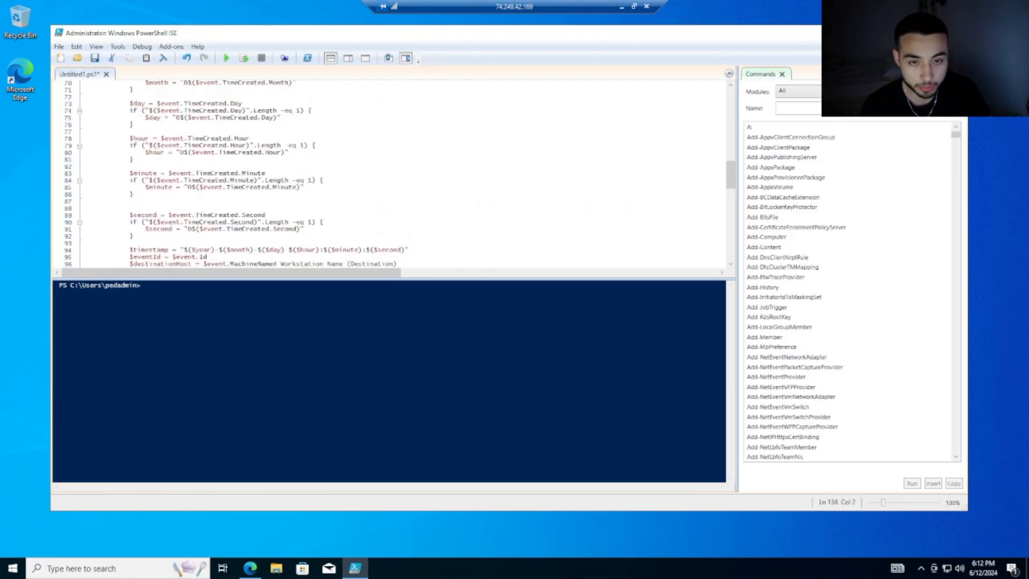
pyautogui.scroll(4, 391, 172)
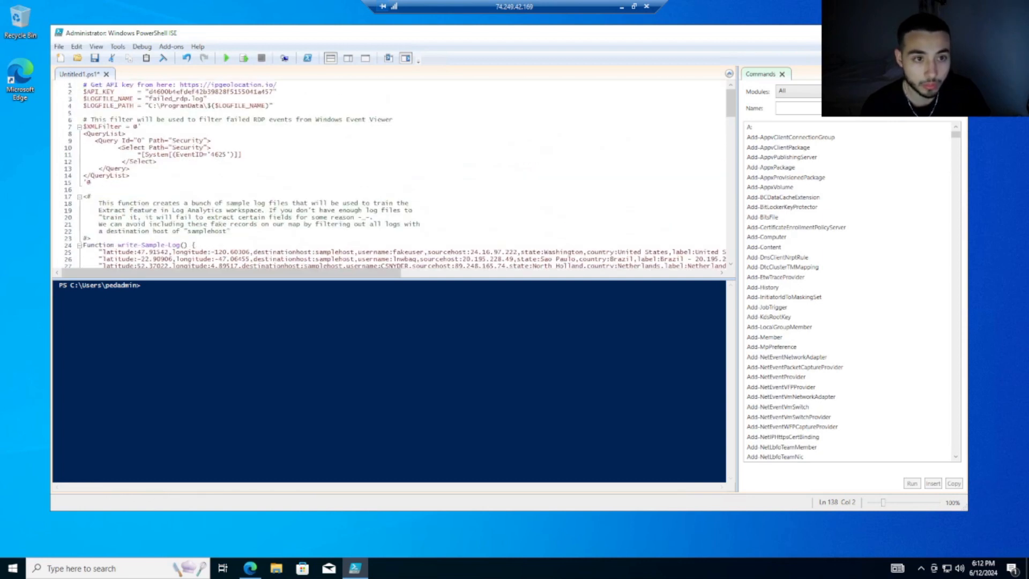
pyautogui.scroll(-4, 391, 171)
pyautogui.scroll(4, 392, 172)
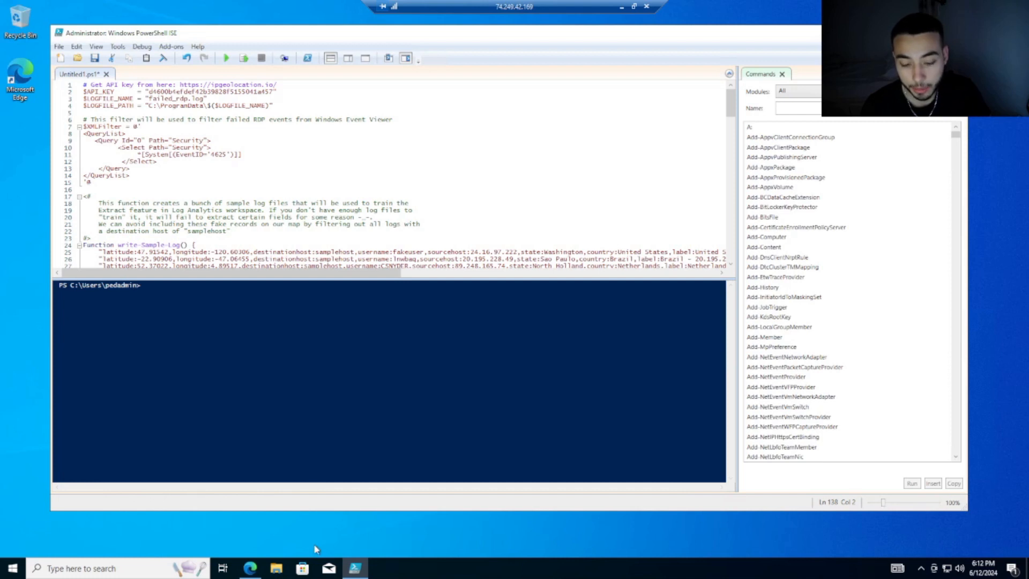
# Open Event Viewer on the VM and view the Security log under Windows Logs.
pyautogui.click(109, 569)
pyautogui.write('e')
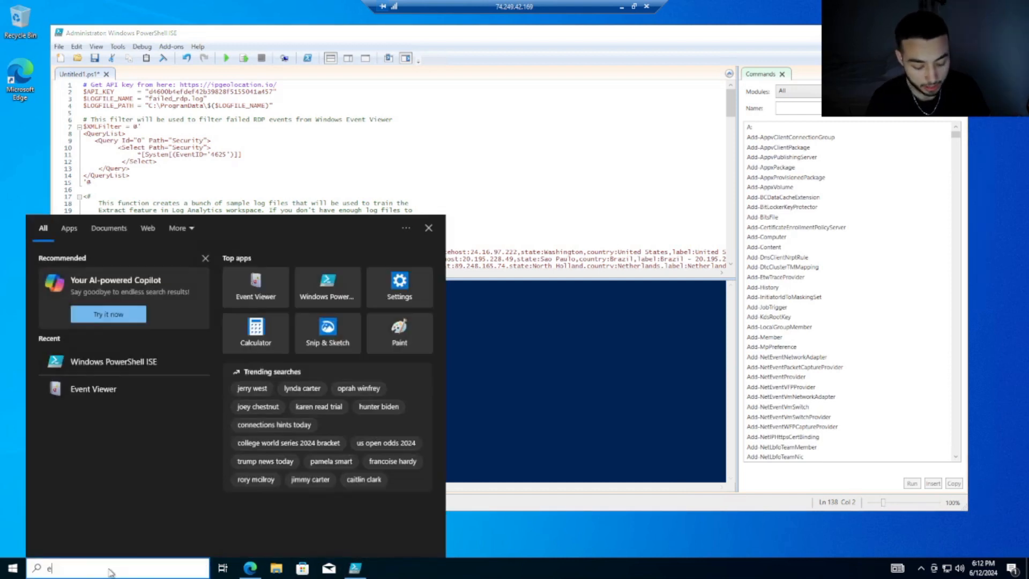
pyautogui.write('vent')
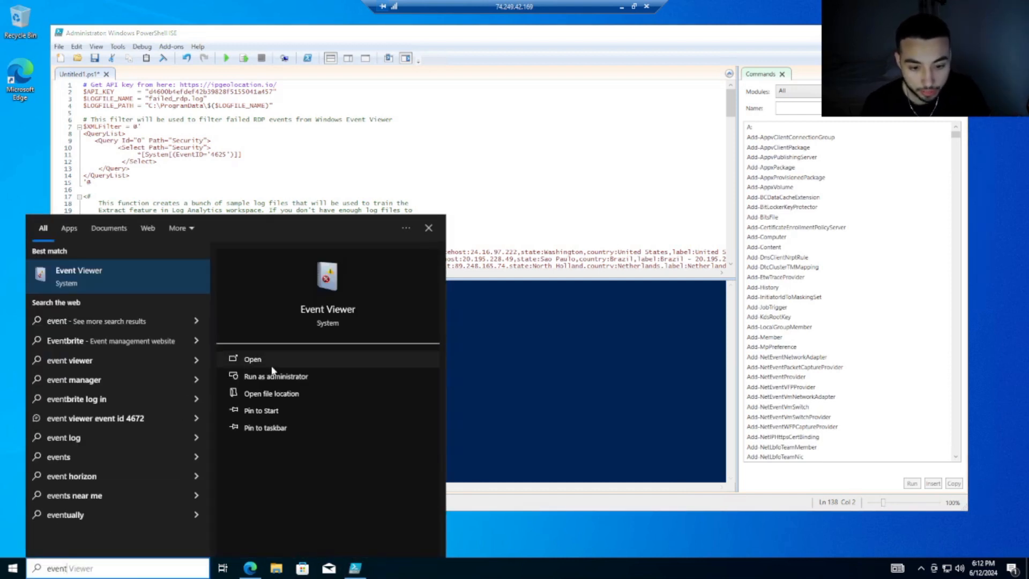
pyautogui.click(265, 361)
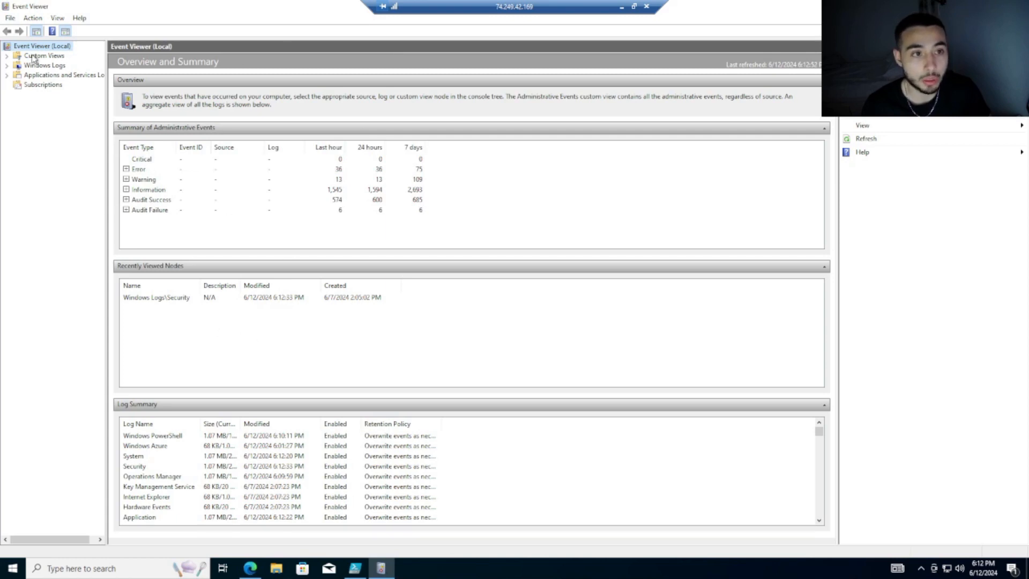
pyautogui.click(7, 65)
pyautogui.click(45, 85)
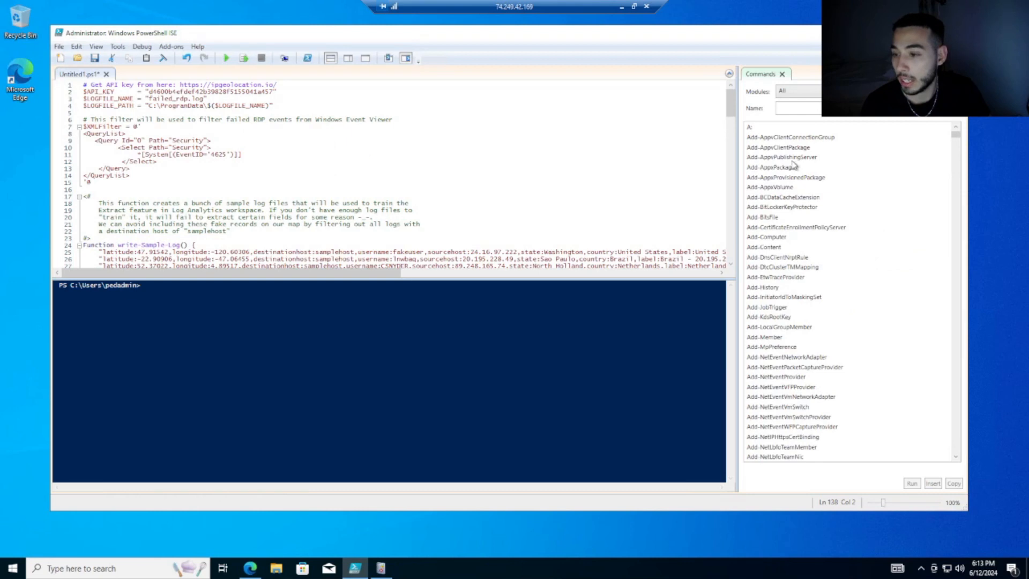
# Visit the ipgeolocation page in Edge, return to PowerShell ISE and replace the script's API_KEY value with the personal API key.
pyautogui.click(250, 568)
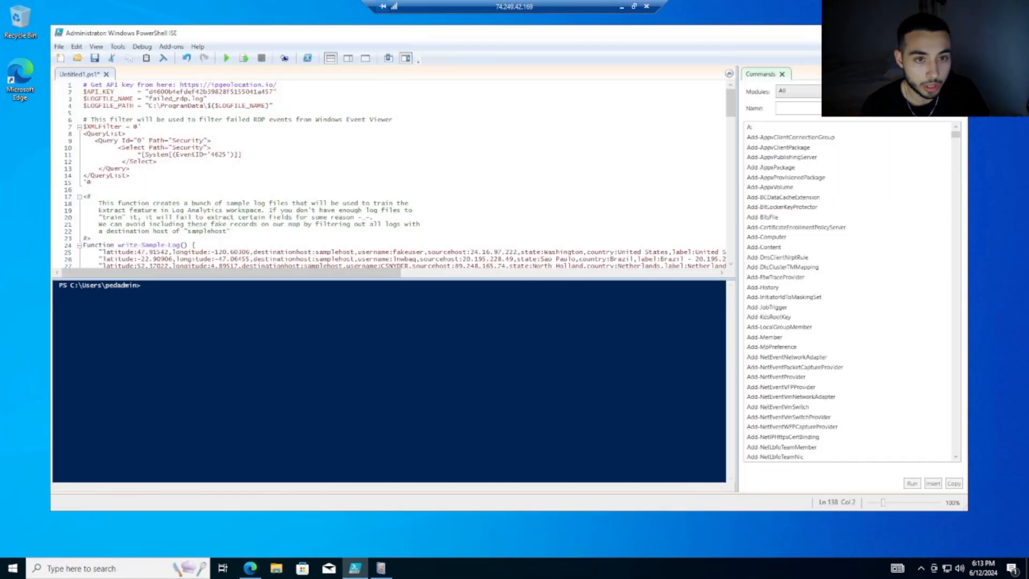
pyautogui.click(249, 568)
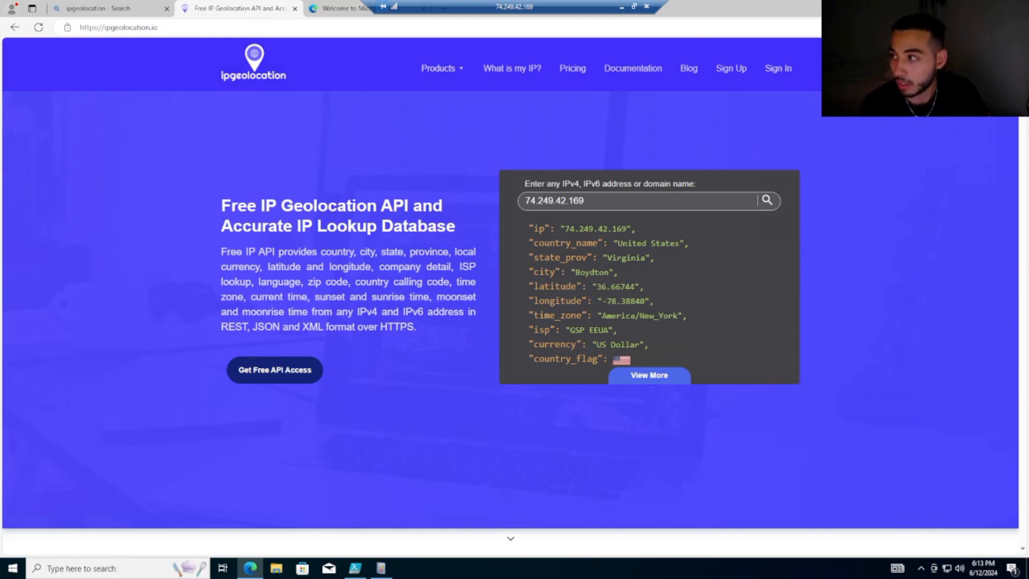
pyautogui.hotkey('alt', 'Tab')
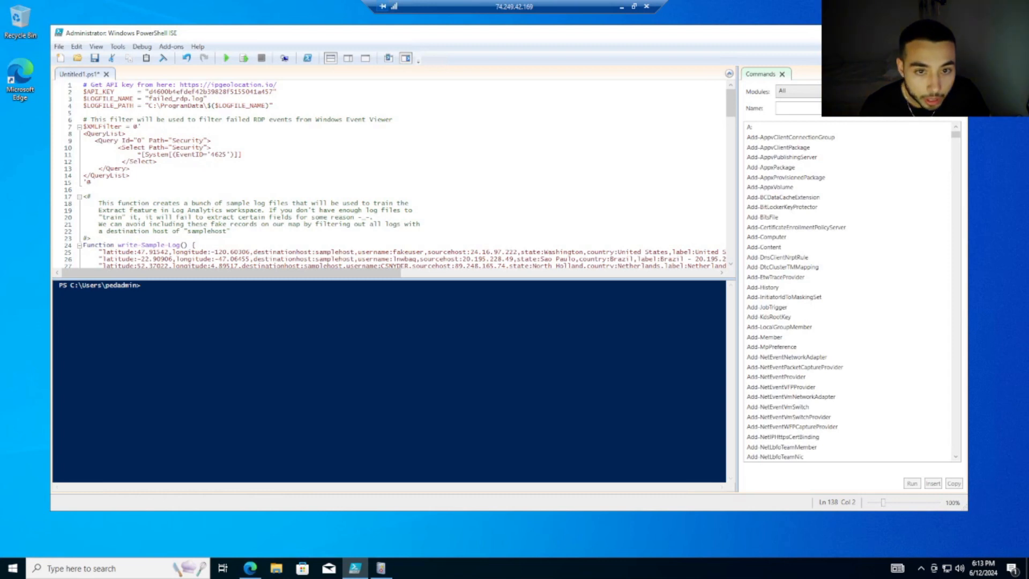
pyautogui.click(269, 92)
pyautogui.moveTo(269, 92); pyautogui.dragTo(145, 92)
pyautogui.hotkey('ctrl', 'v')
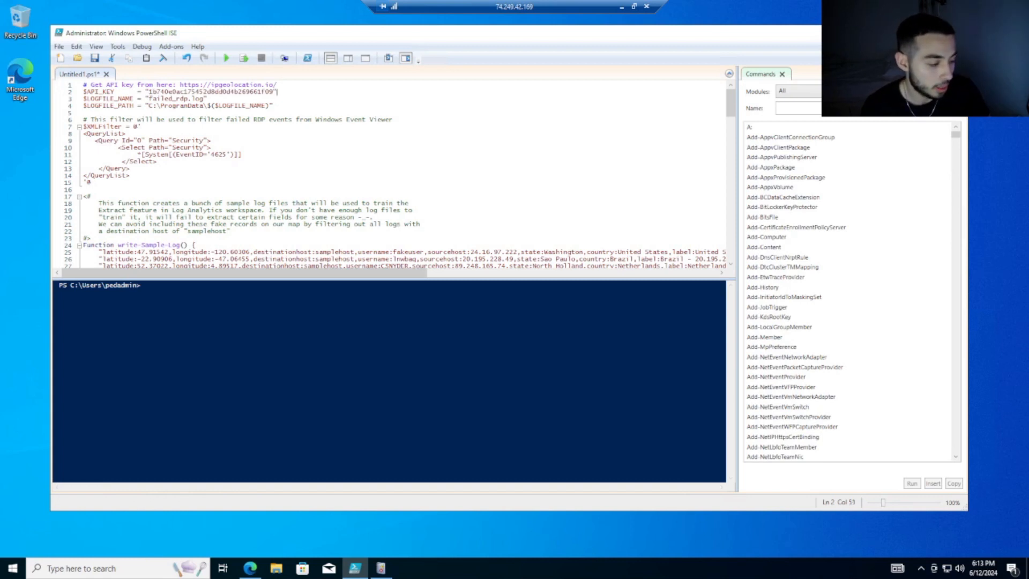
# Run the script and inspect the newest failed-logon entry in the console output.
pyautogui.click(225, 57)
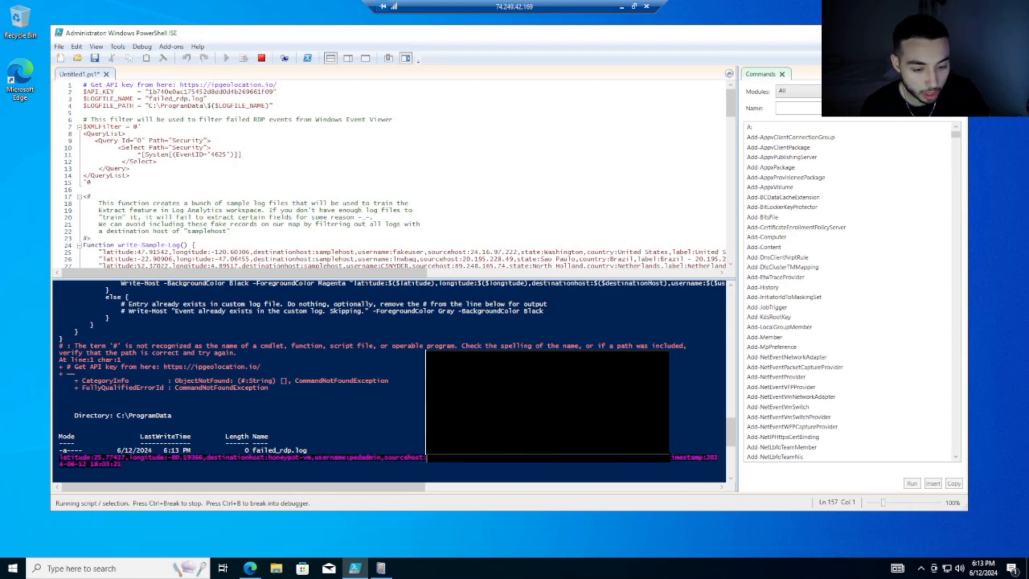
pyautogui.scroll(-2, 389, 380)
pyautogui.scroll(-2, 389, 382)
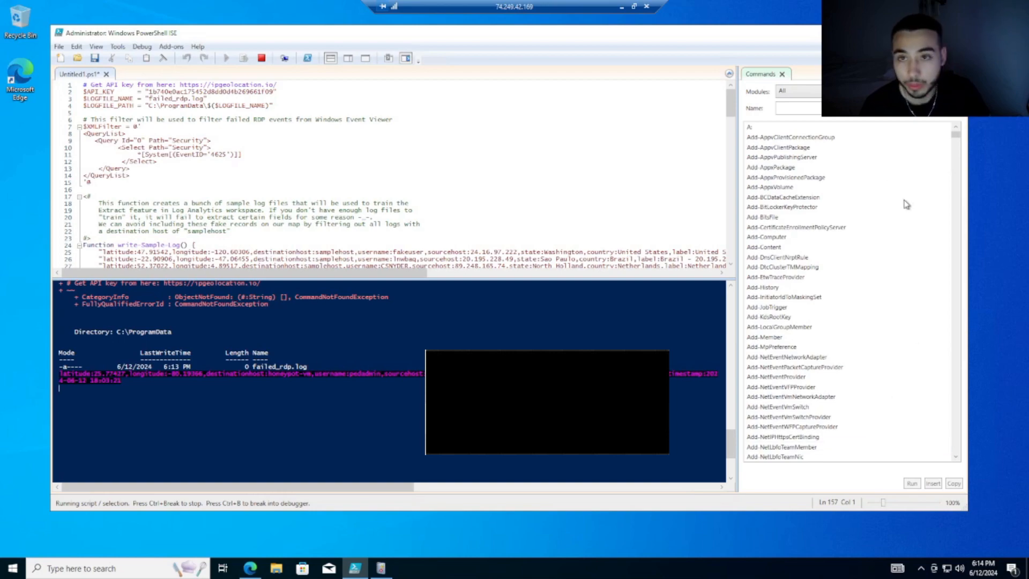
# Minimize the Remote Desktop session, search the Azure portal for Log Analytics workspaces and open the law-honeypot7 workspace.
pyautogui.click(621, 7)
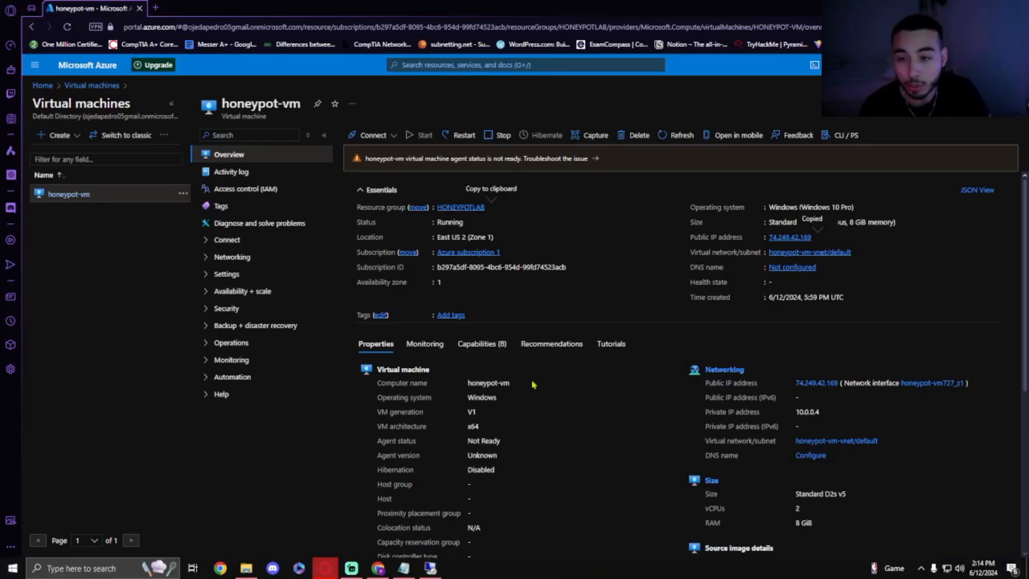
pyautogui.click(468, 64)
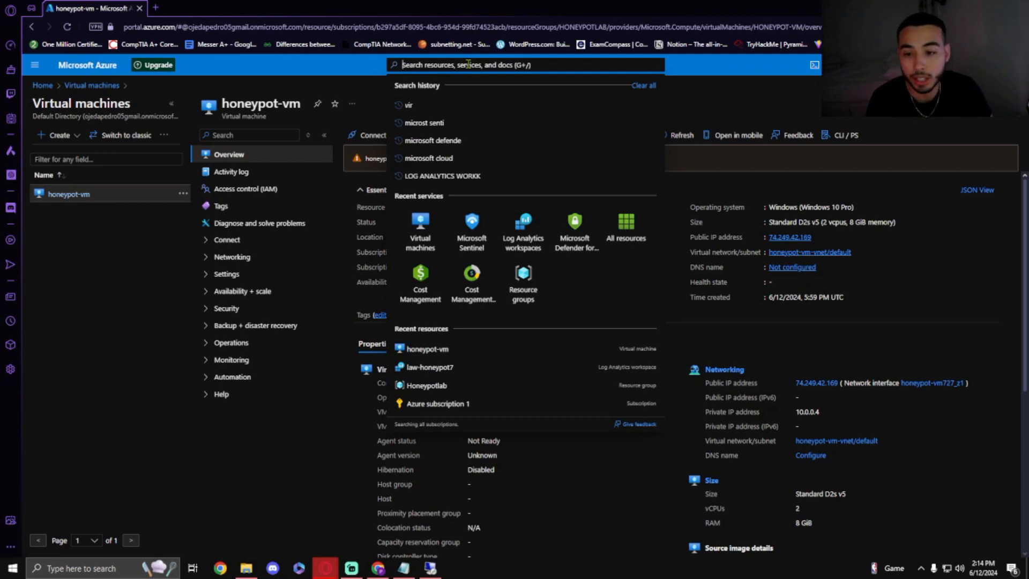
pyautogui.write('log an')
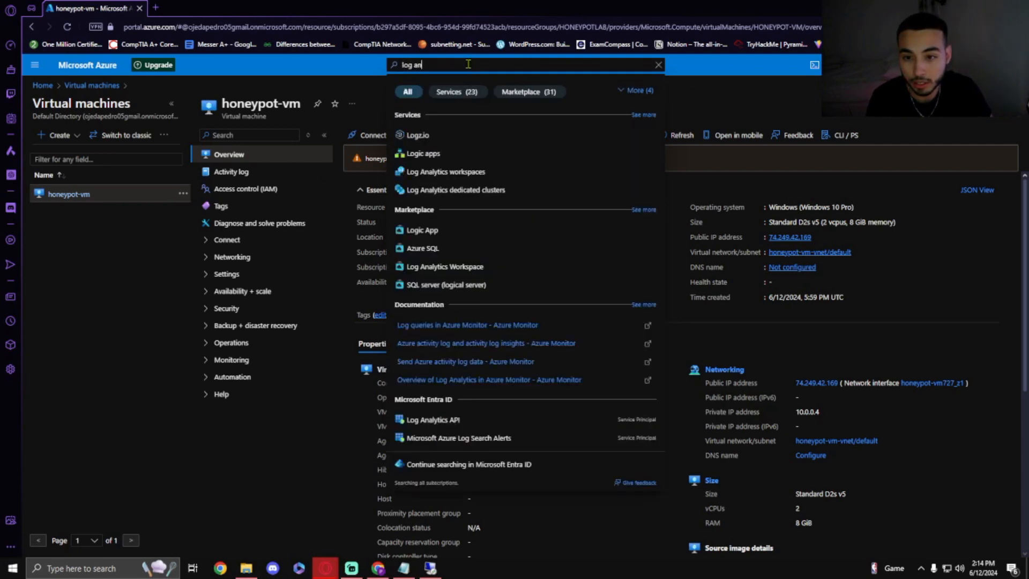
pyautogui.write('lytic')
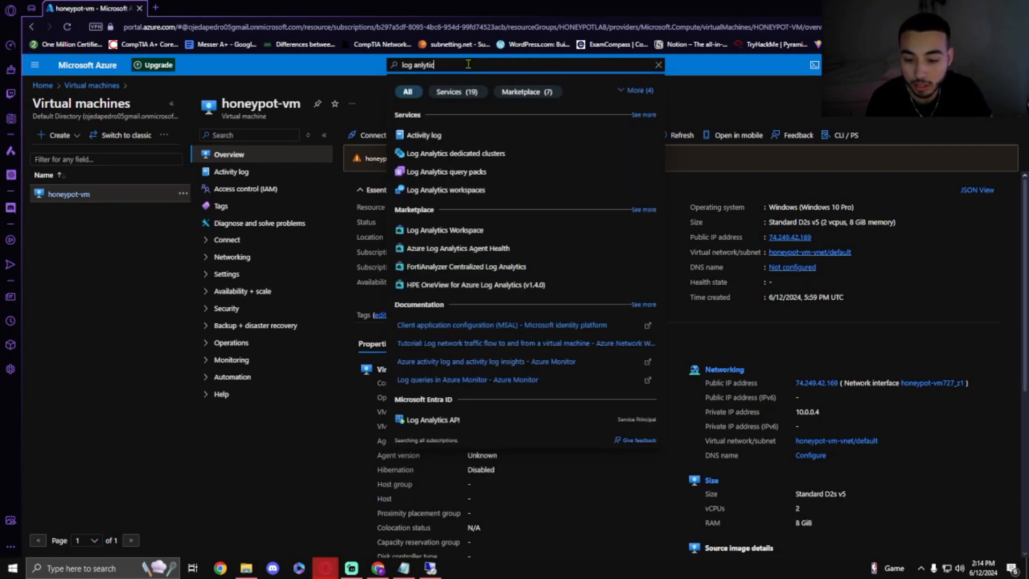
pyautogui.write('s work')
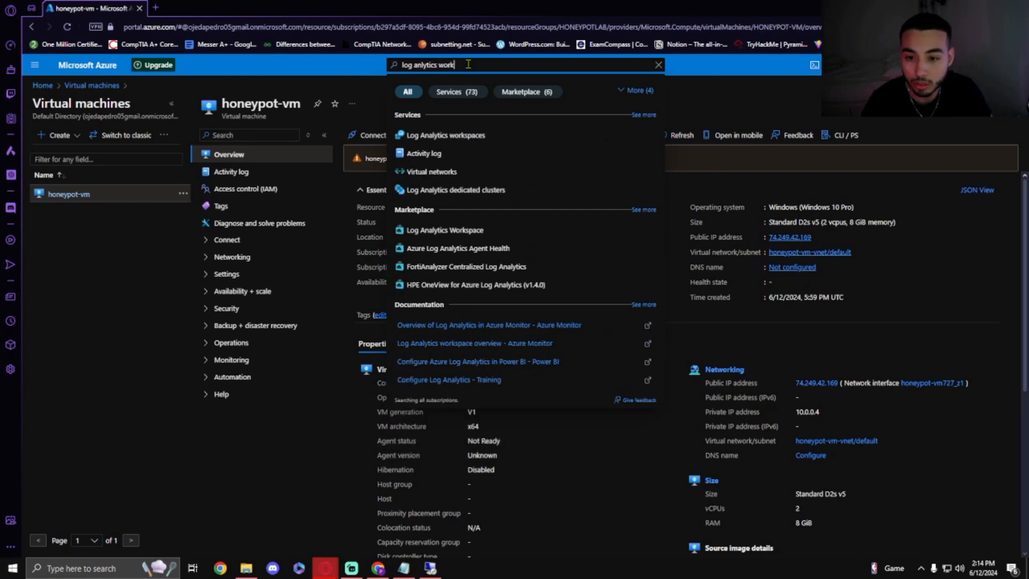
pyautogui.click(461, 135)
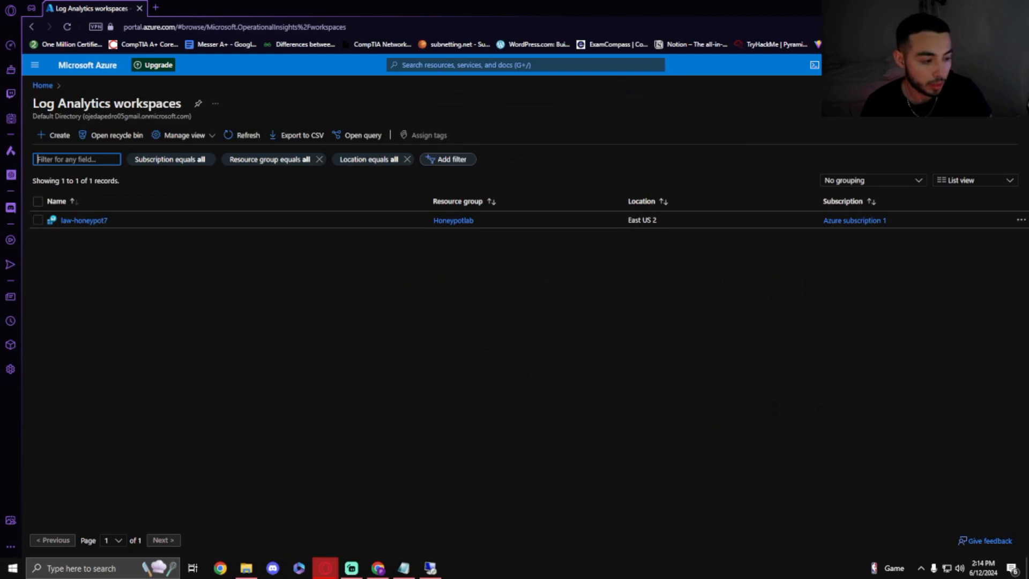
pyautogui.click(88, 220)
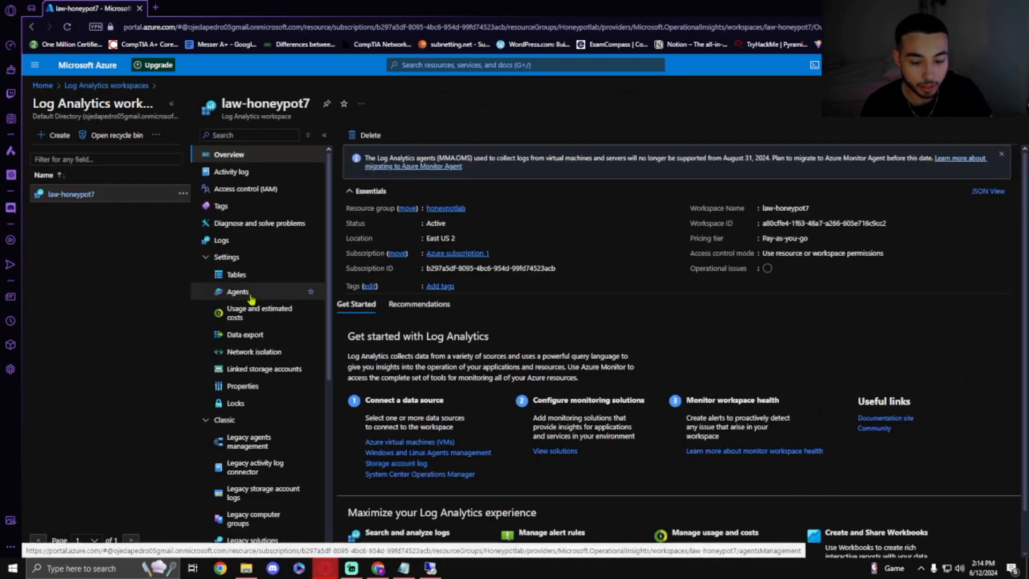
pyautogui.scroll(-5, 268, 321)
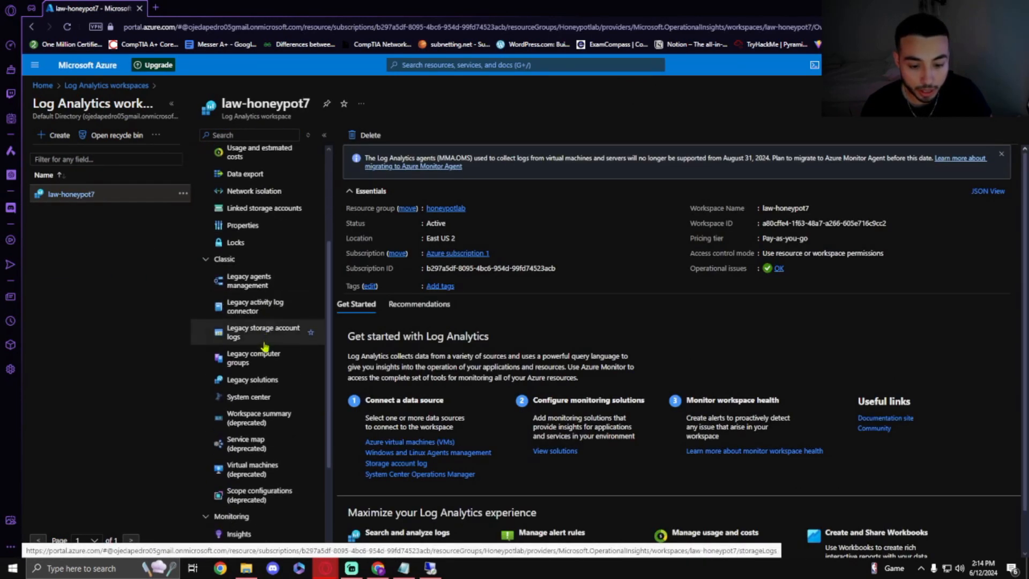
# Start creating a new MMA-based custom log table in the law-honeypot7 workspace.
pyautogui.scroll(5, 263, 343)
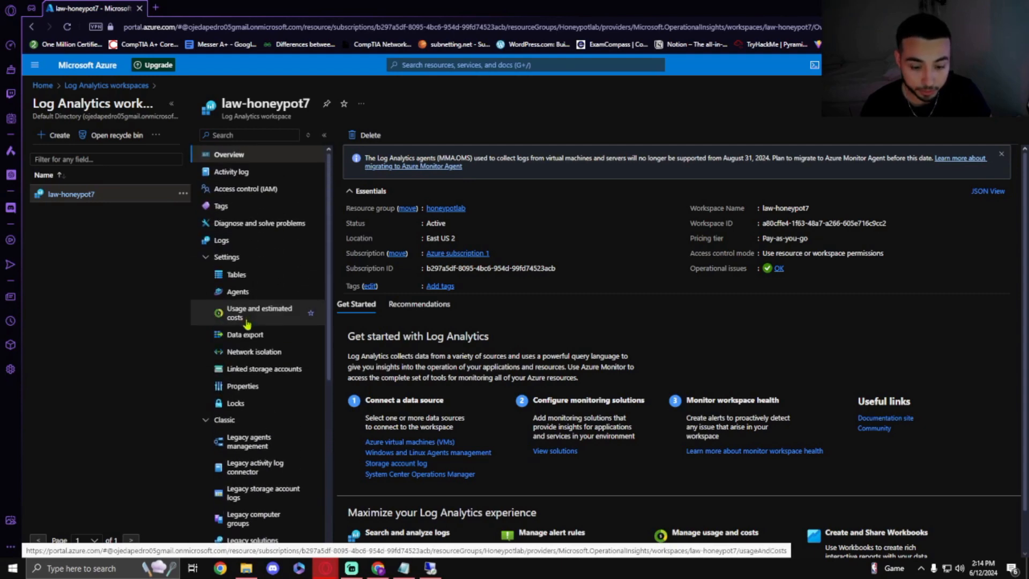
pyautogui.scroll(-5, 262, 329)
pyautogui.scroll(3, 262, 370)
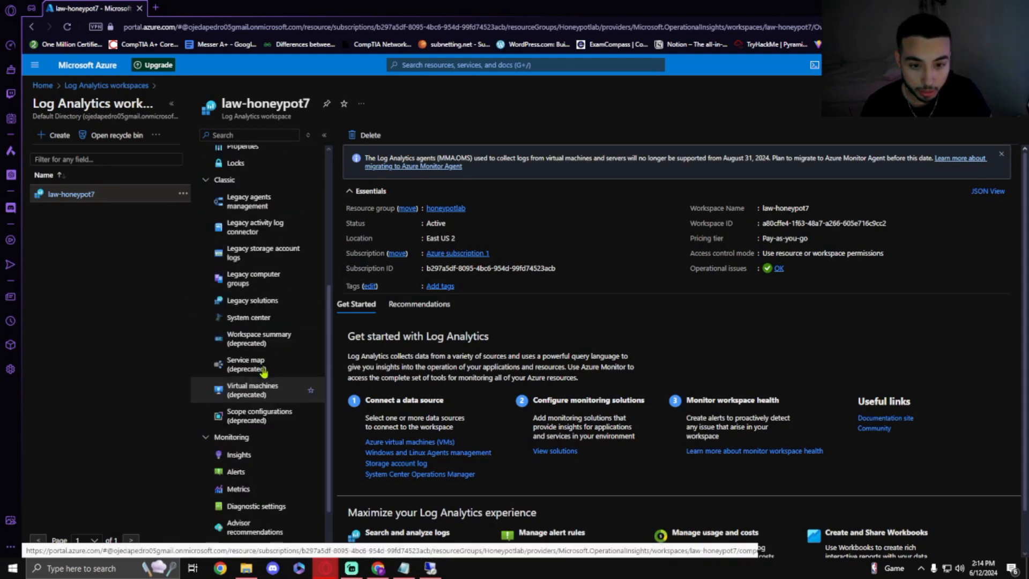
pyautogui.click(236, 181)
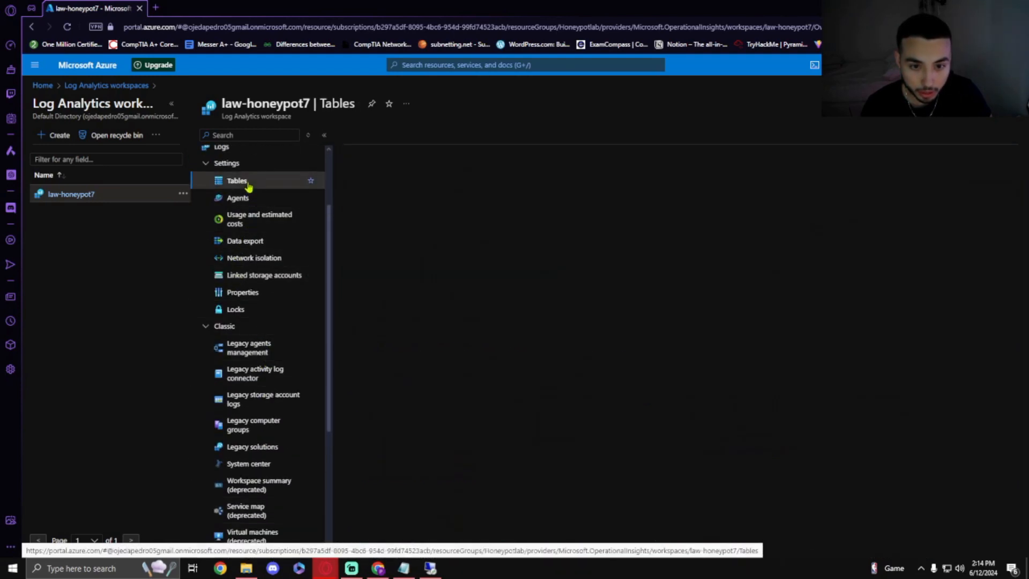
pyautogui.click(370, 193)
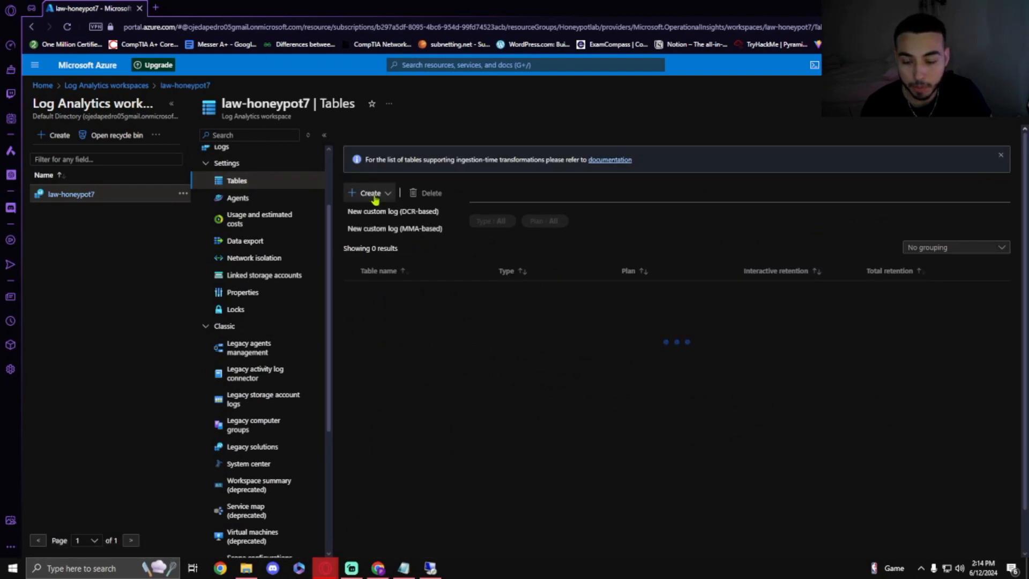
pyautogui.click(404, 230)
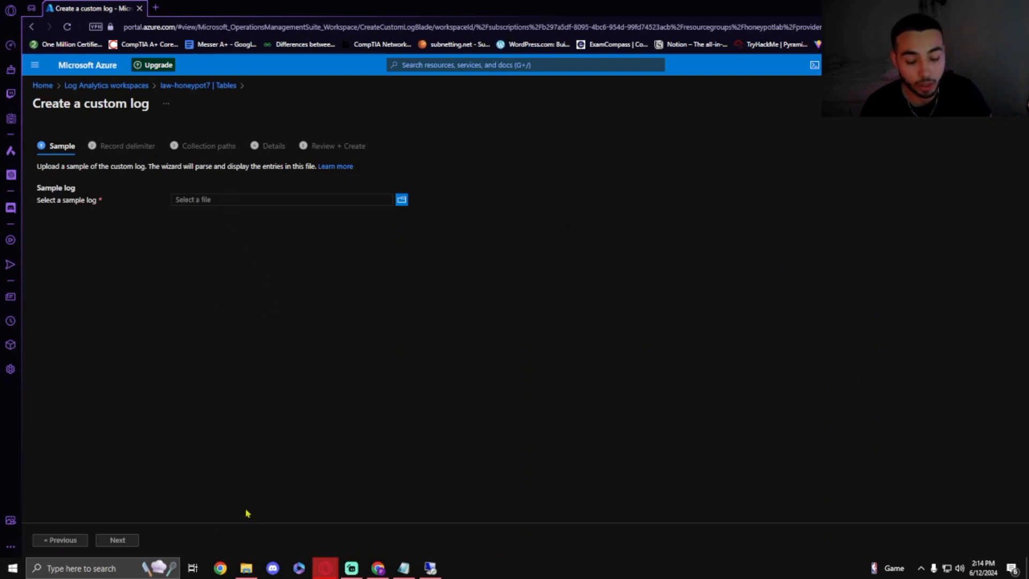
# Switch to the Remote Desktop session and open the Run dialog on the VM.
pyautogui.click(430, 568)
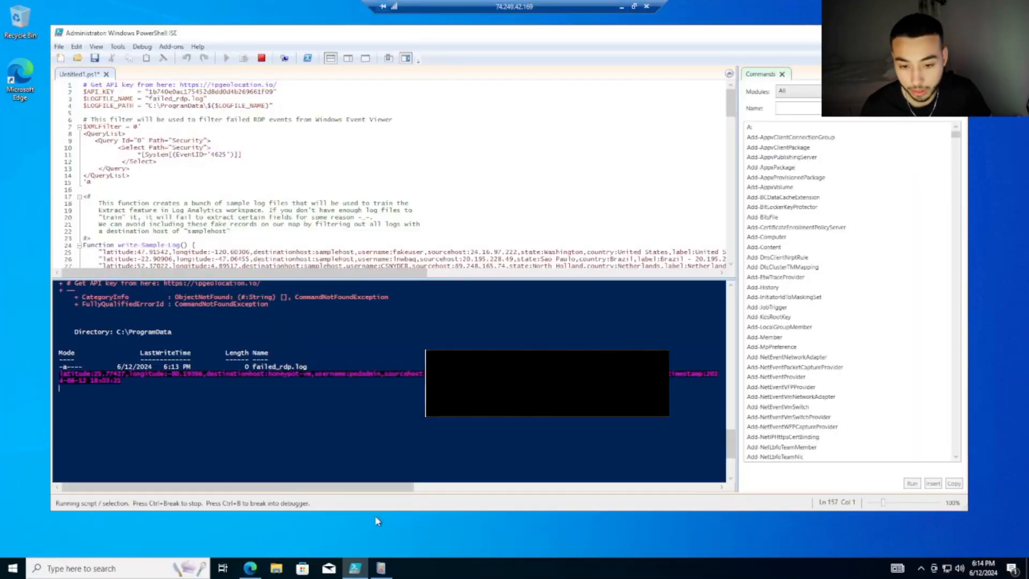
pyautogui.scroll(-6, 264, 232)
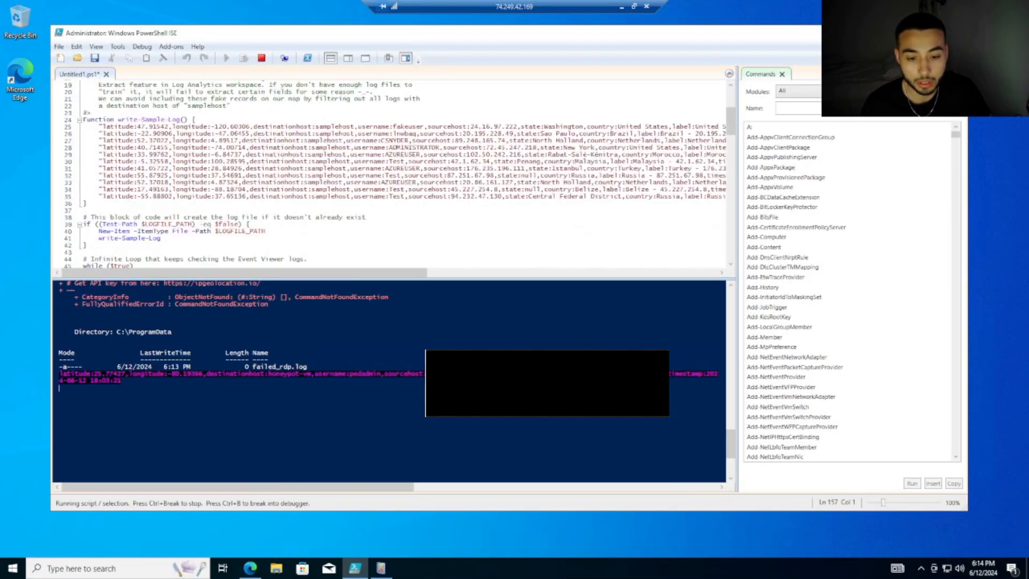
pyautogui.scroll(6, 392, 174)
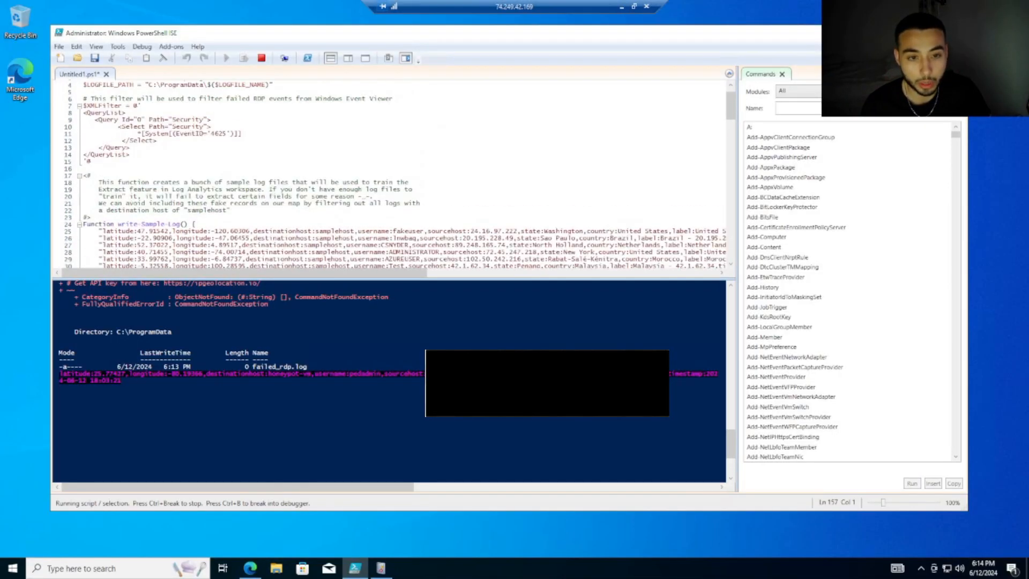
pyautogui.click(119, 569)
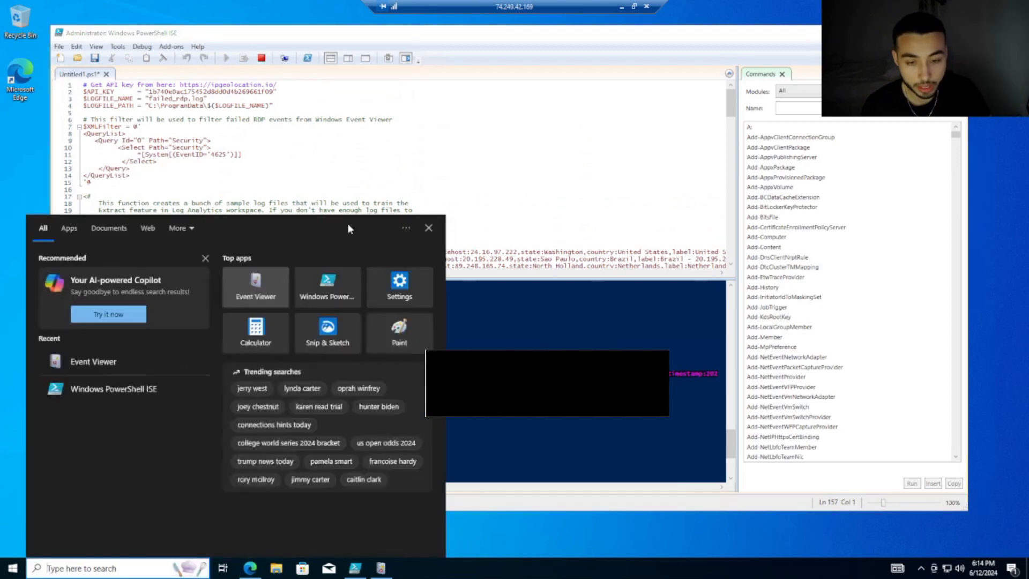
pyautogui.click(536, 504)
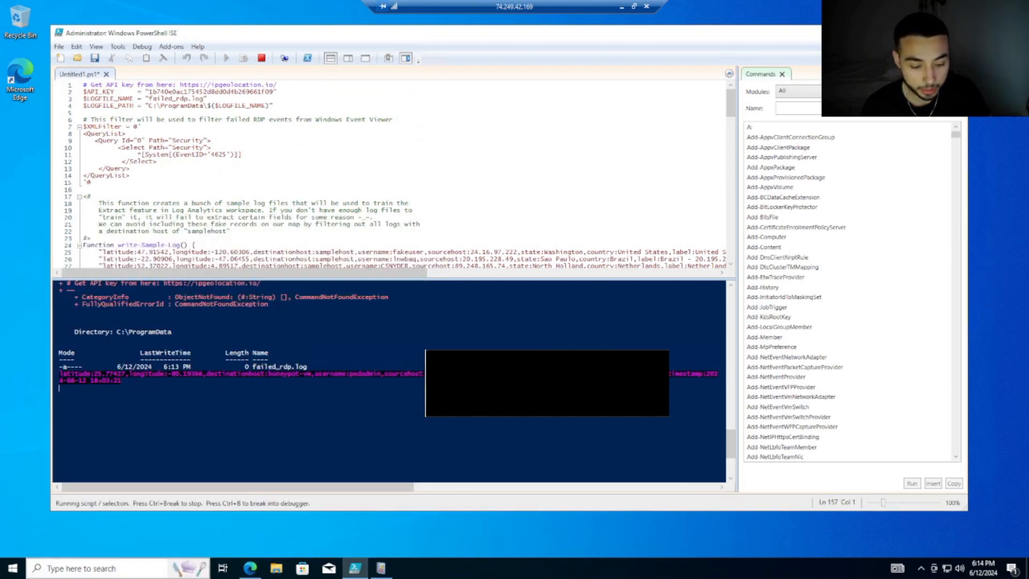
pyautogui.click(123, 568)
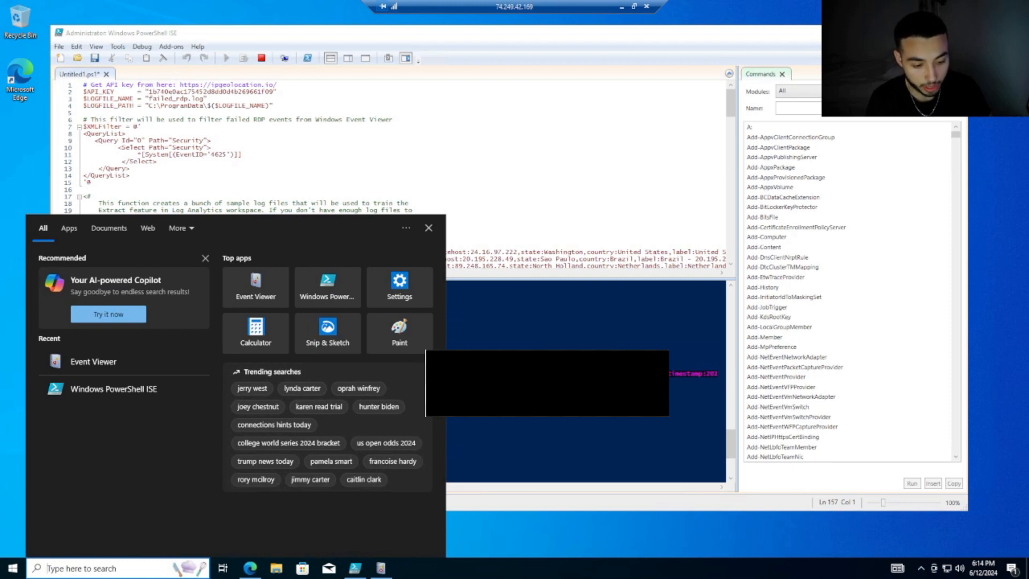
pyautogui.write('run')
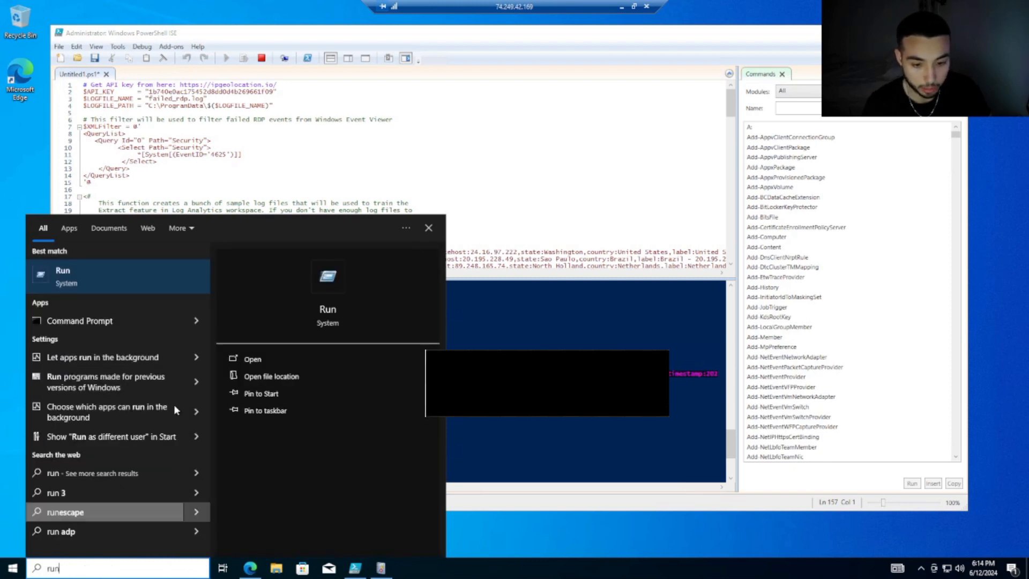
pyautogui.click(280, 355)
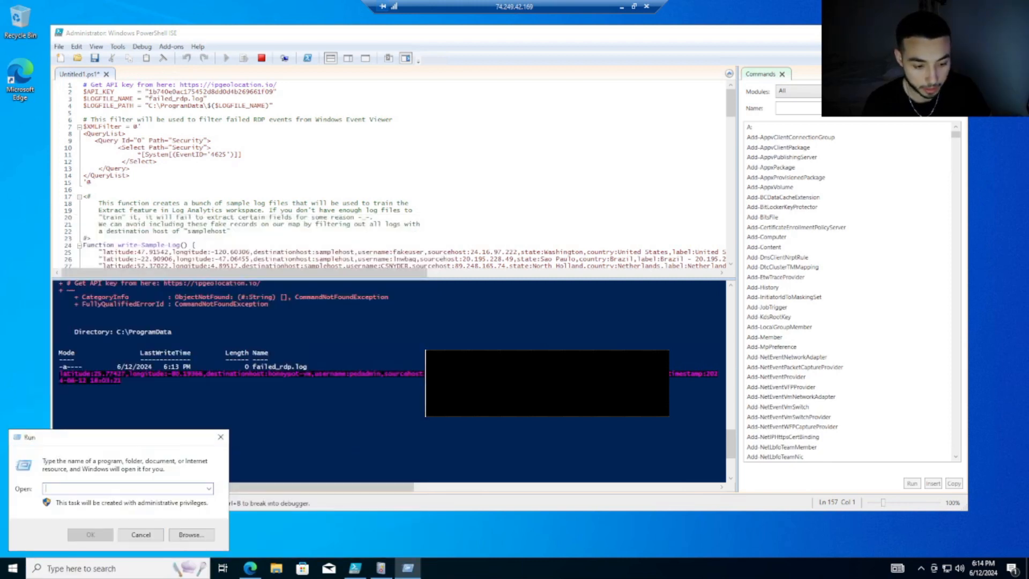
# Open the log file C:\programdata\failed_rdp.log from the Run dialog.
pyautogui.write('C')
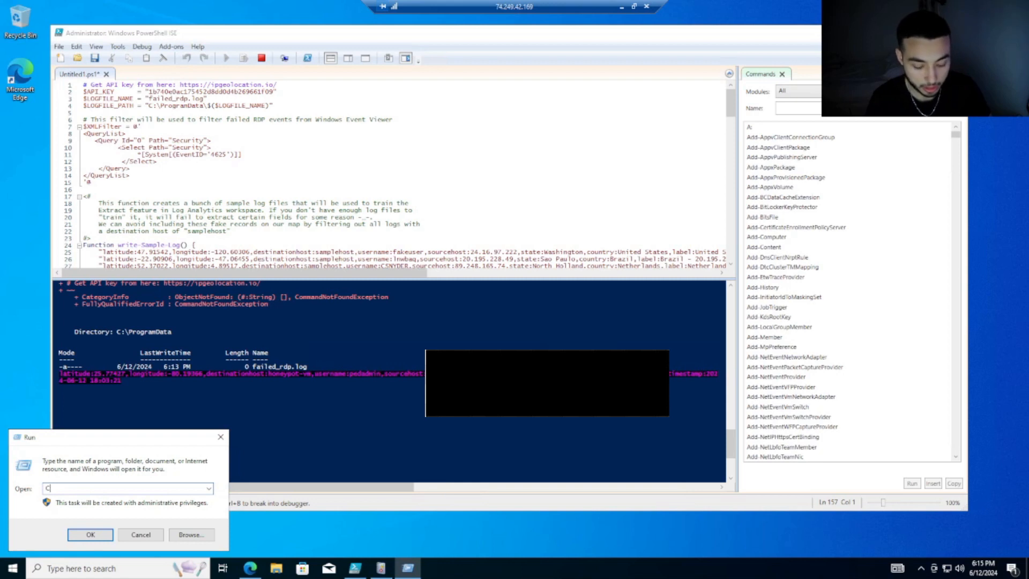
pyautogui.write(':\\')
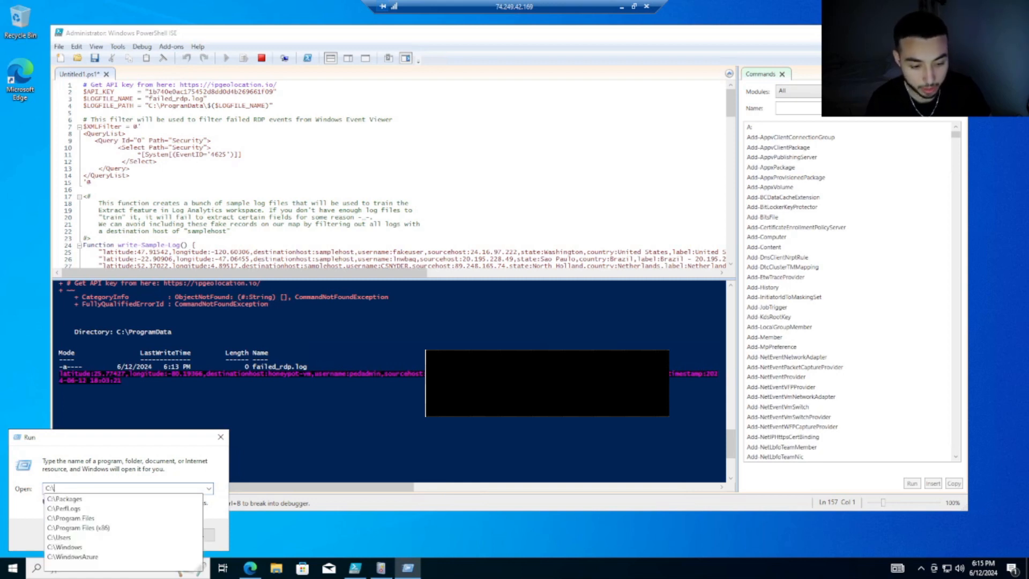
pyautogui.write('prog')
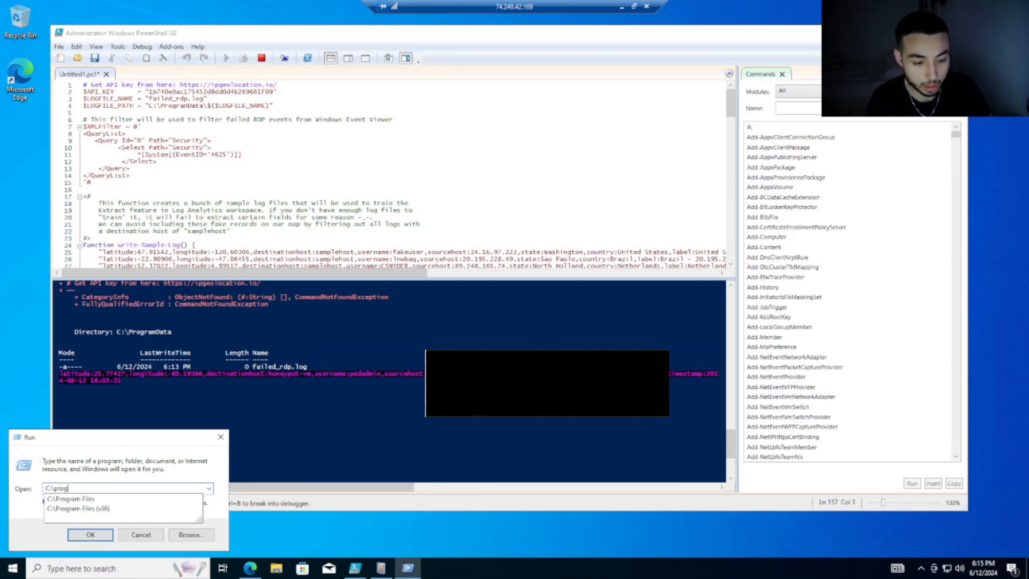
pyautogui.write('ramdata\\')
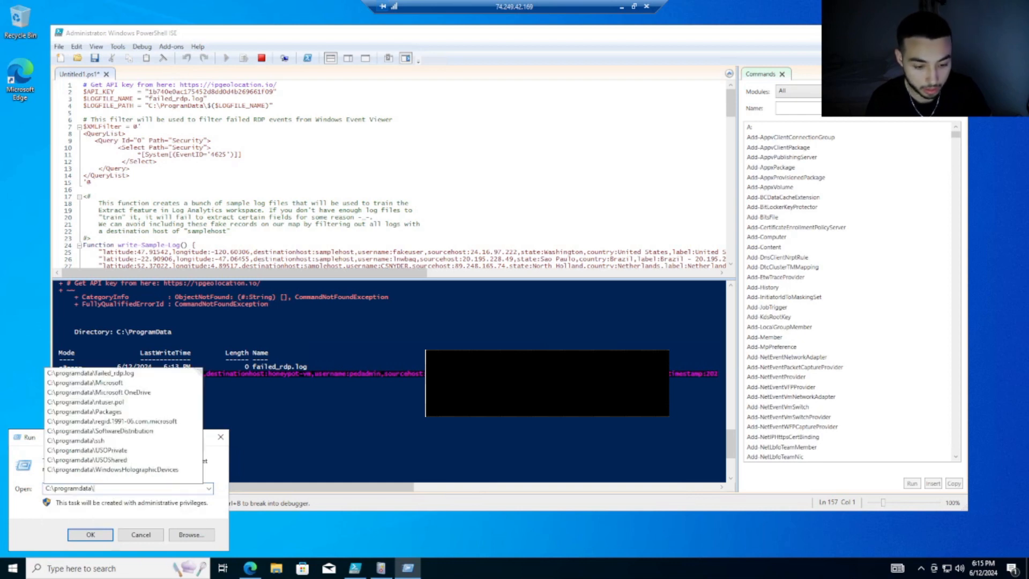
pyautogui.click(121, 373)
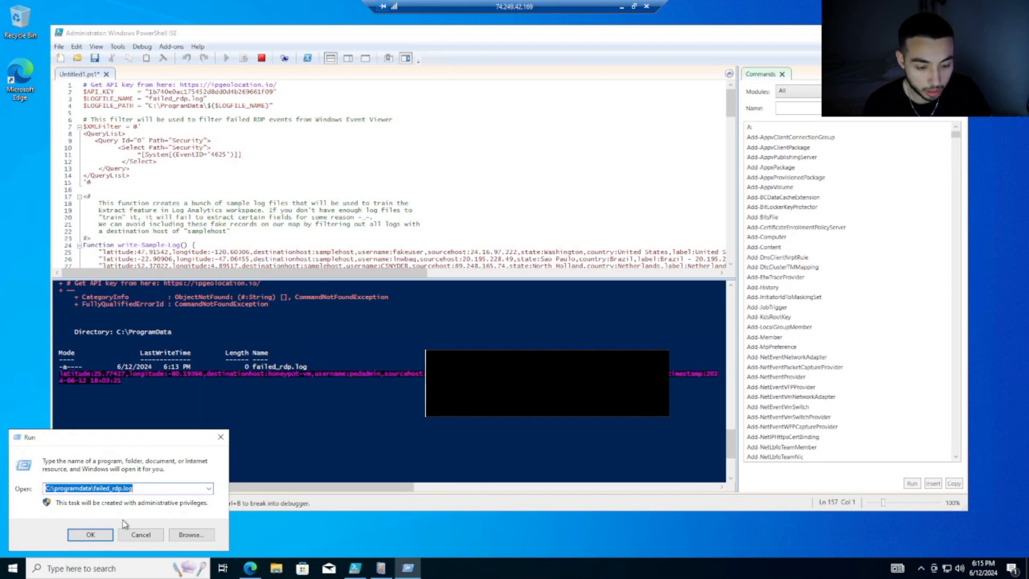
pyautogui.click(90, 534)
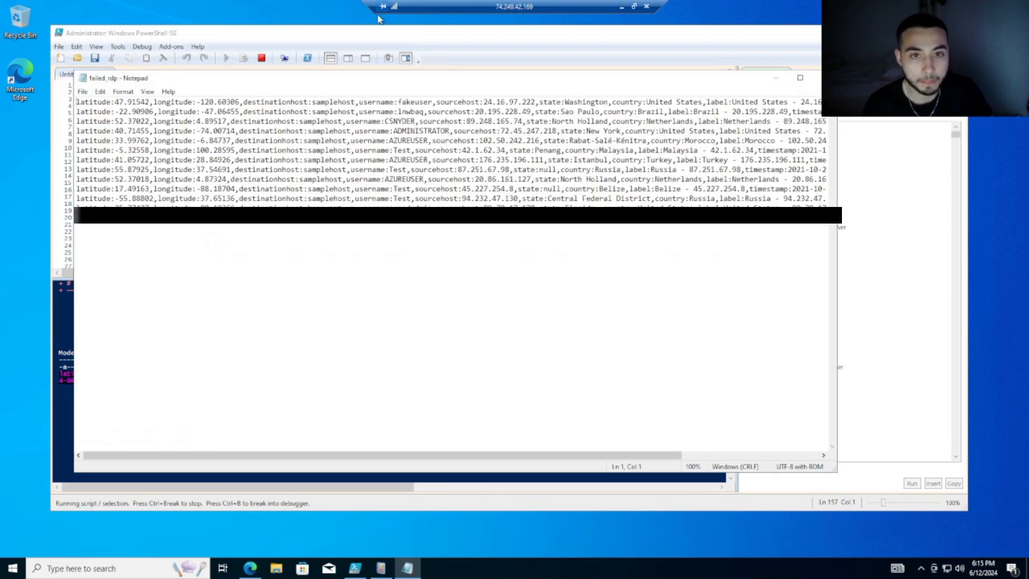
# Copy all entries of the failed_rdp log and minimize its Notepad window.
pyautogui.moveTo(455, 83); pyautogui.dragTo(489, 91)
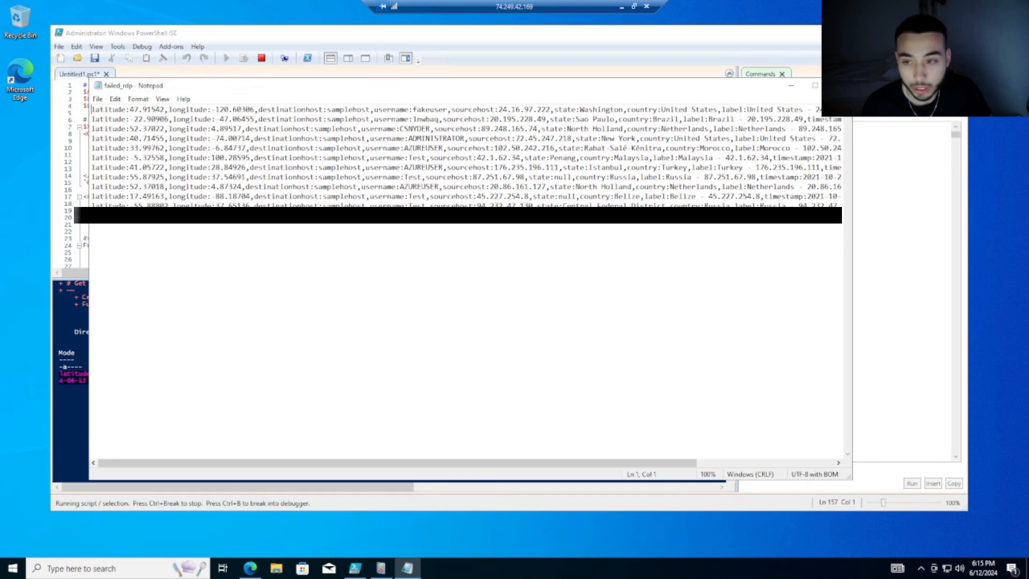
pyautogui.moveTo(696, 216); pyautogui.dragTo(279, 167)
pyautogui.click(315, 204)
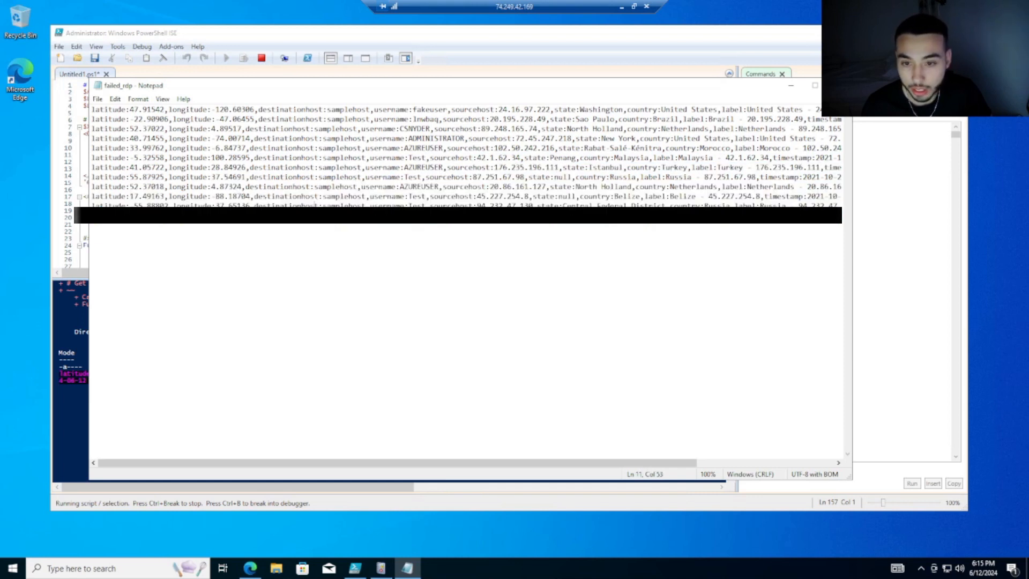
pyautogui.moveTo(315, 205); pyautogui.dragTo(91, 110)
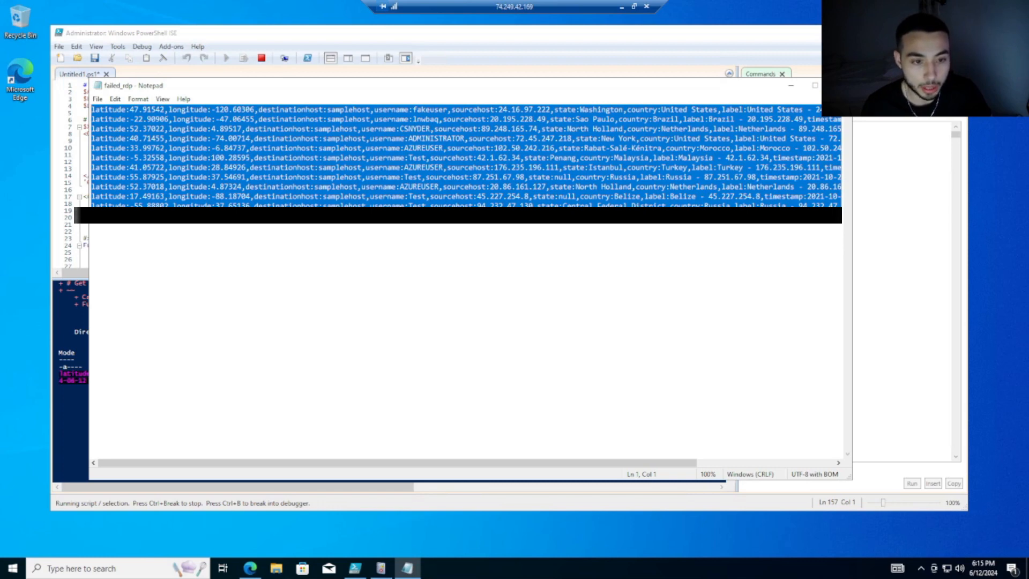
pyautogui.click(92, 228)
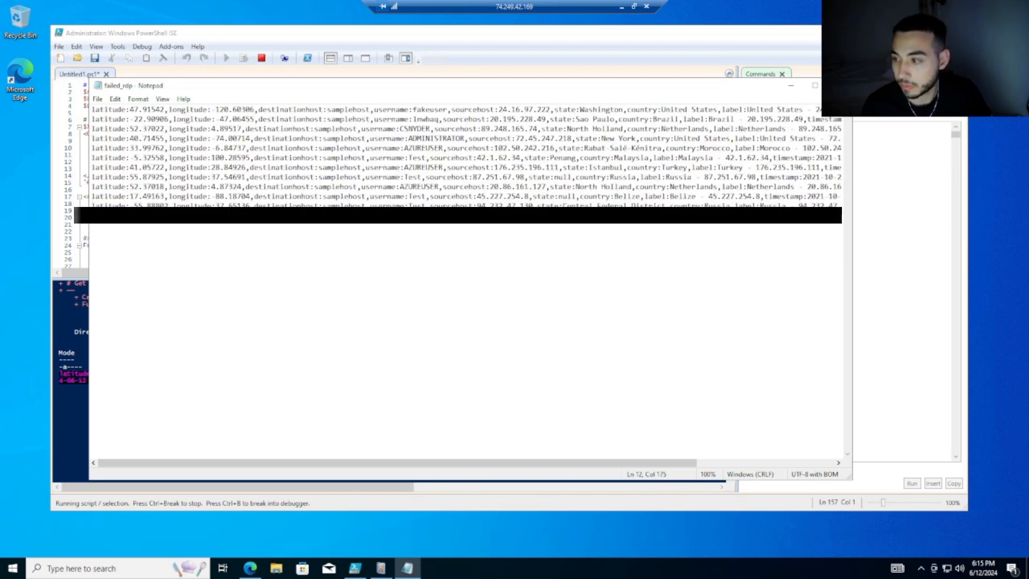
pyautogui.moveTo(840, 215); pyautogui.dragTo(92, 109)
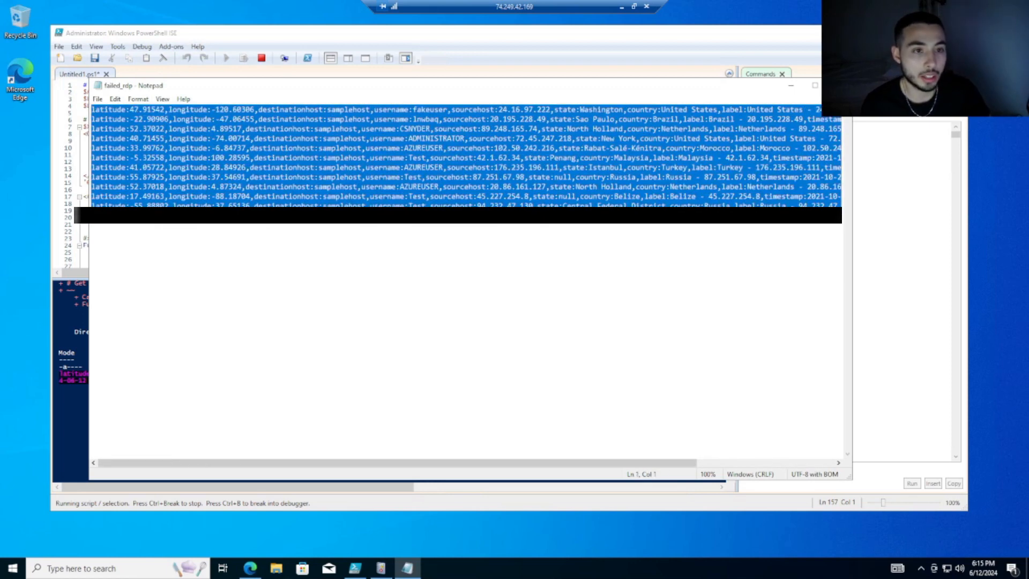
pyautogui.click(790, 87)
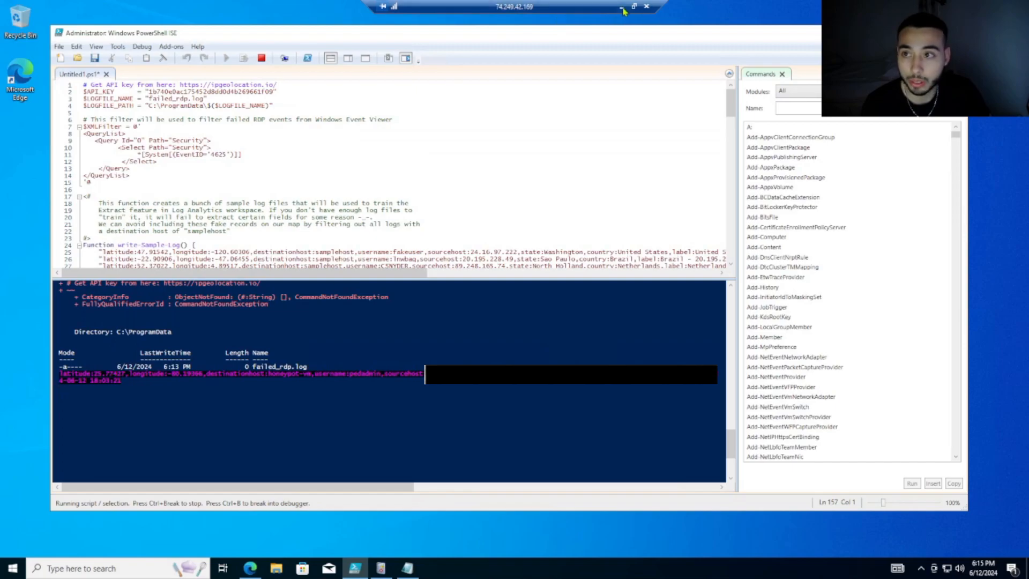
# Minimize the Remote Desktop session, open Notepad on the host computer and paste the copied log entries into the blank document.
pyautogui.click(622, 8)
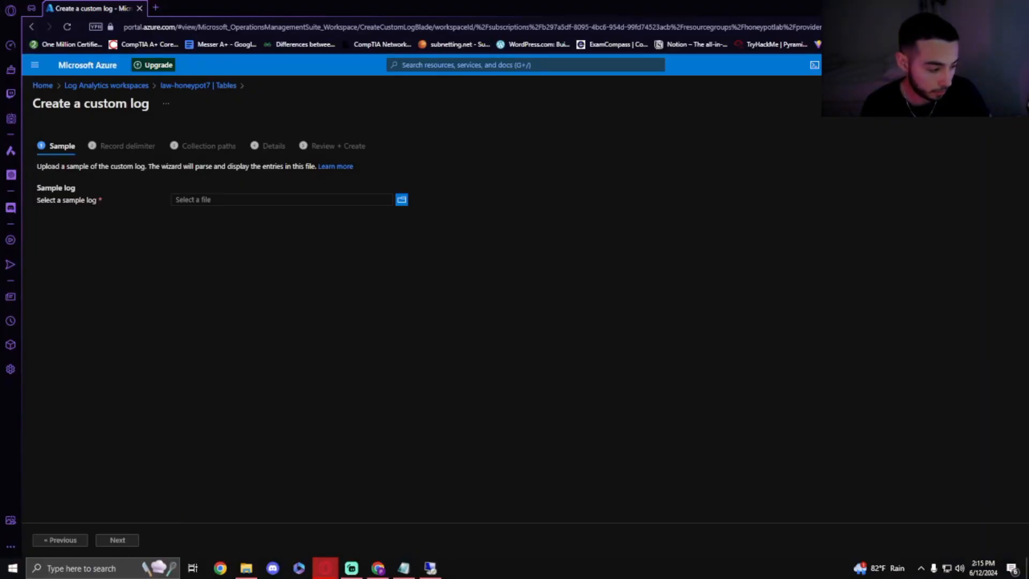
pyautogui.click(82, 572)
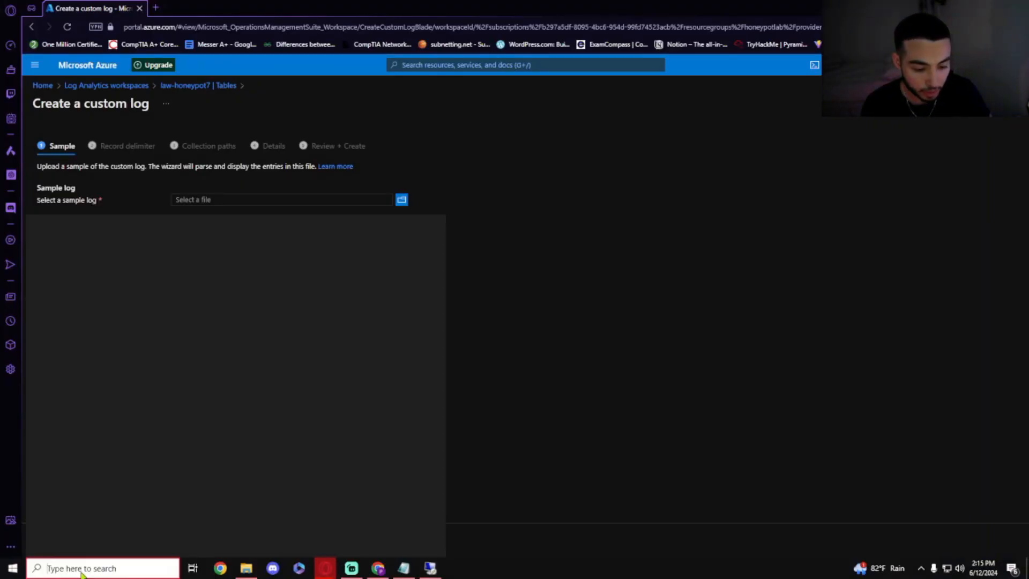
pyautogui.write('note')
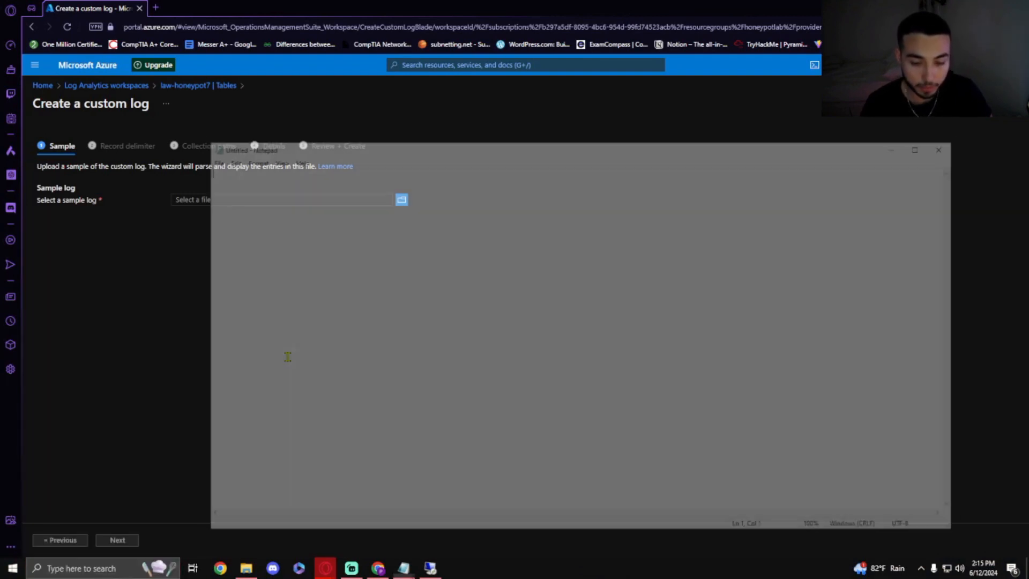
pyautogui.click(281, 359)
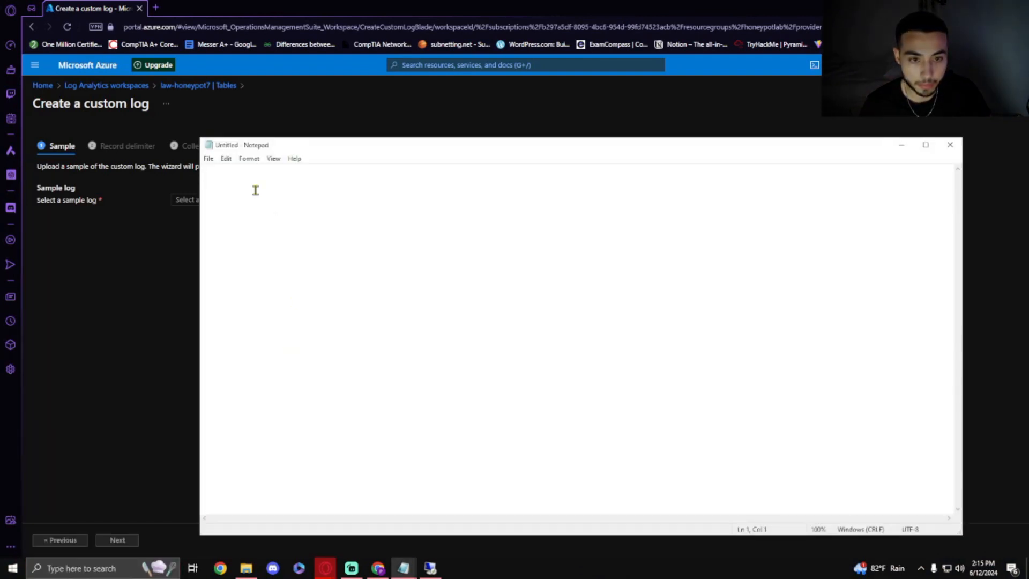
pyautogui.hotkey('ctrl', 'v')
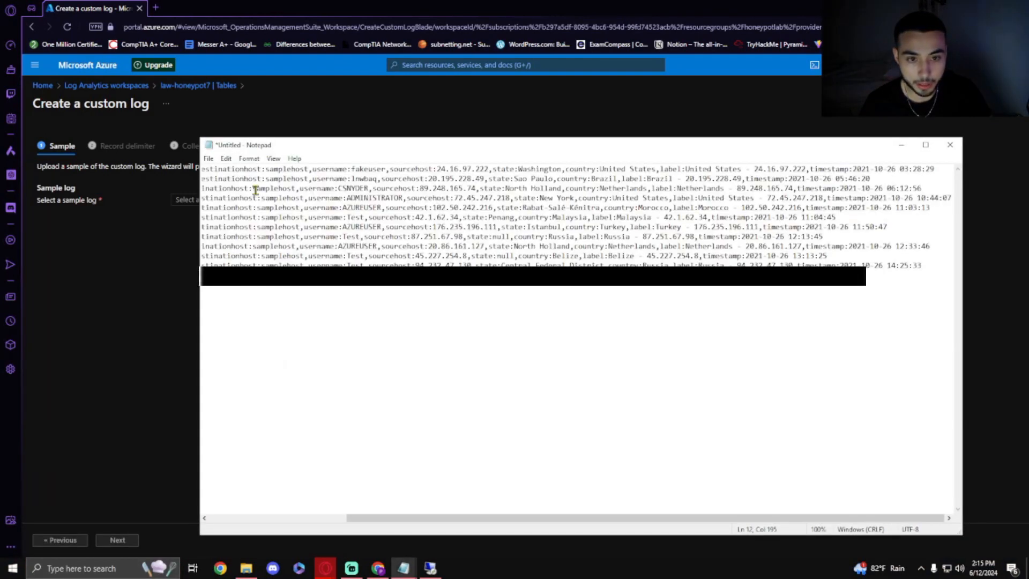
# Save the pasted log entries to the Desktop as failed_rdp.log.
pyautogui.click(209, 158)
pyautogui.click(228, 218)
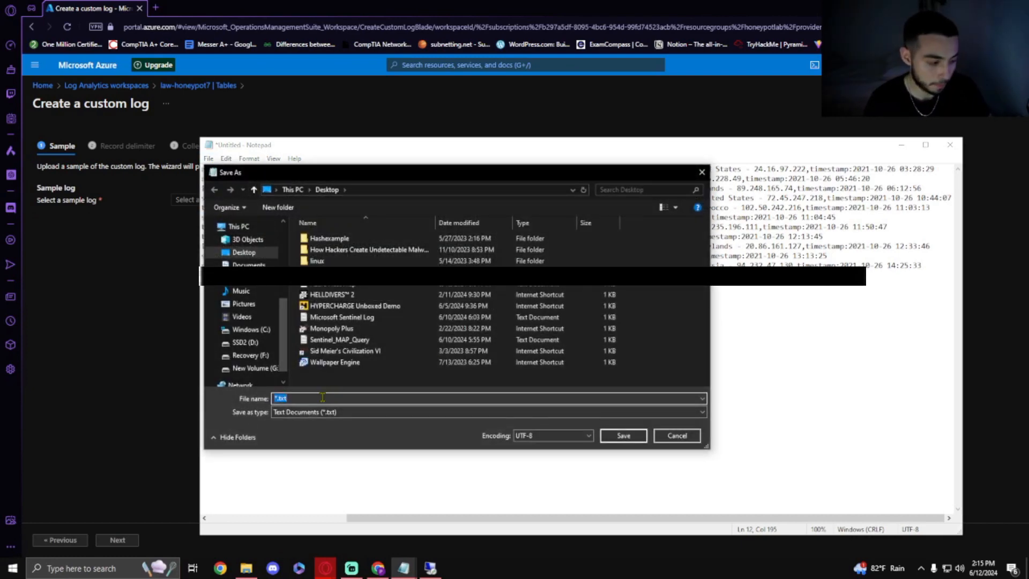
pyautogui.press('BackSpace')
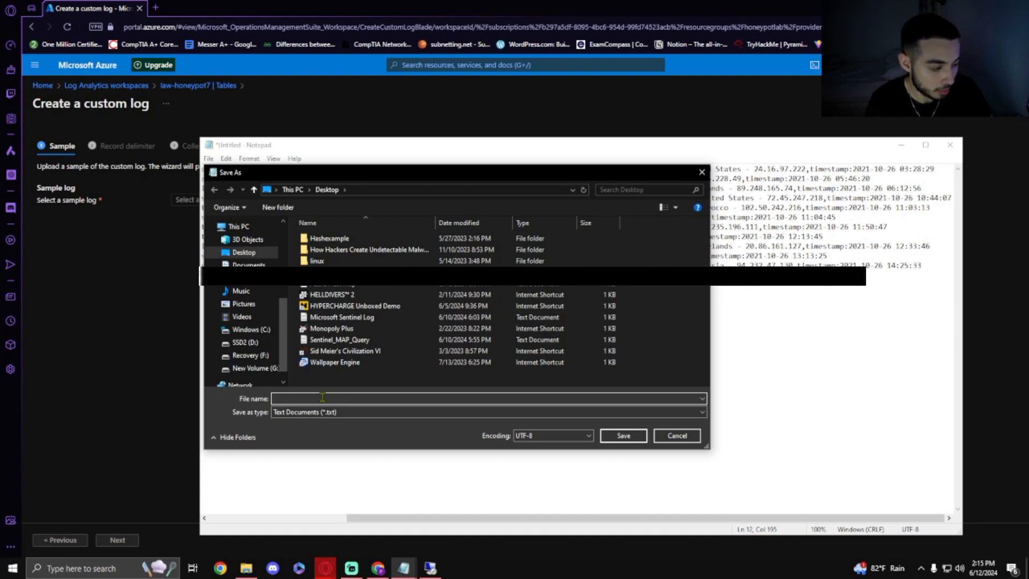
pyautogui.write('F')
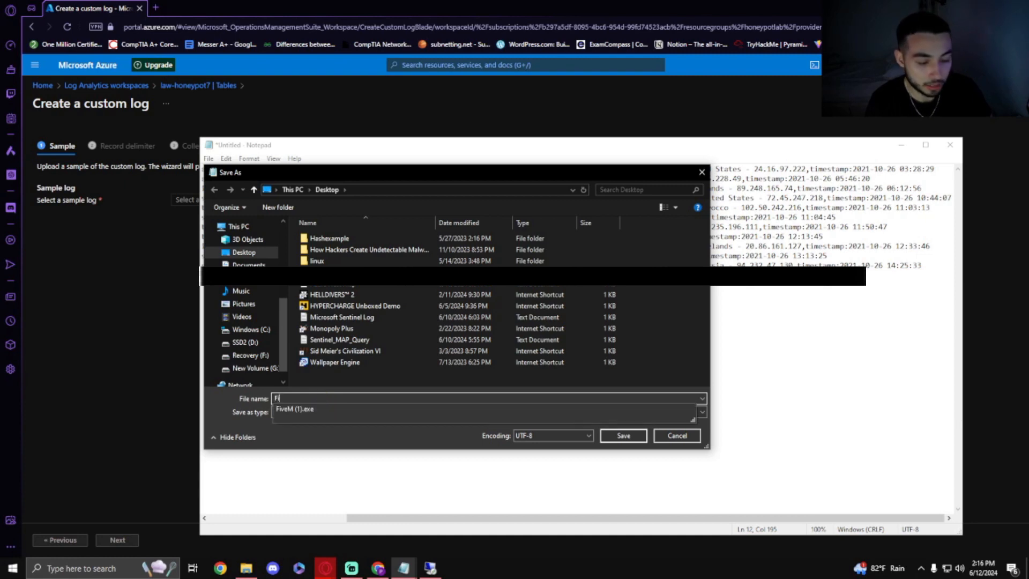
pyautogui.write('ailed_rdp.log')
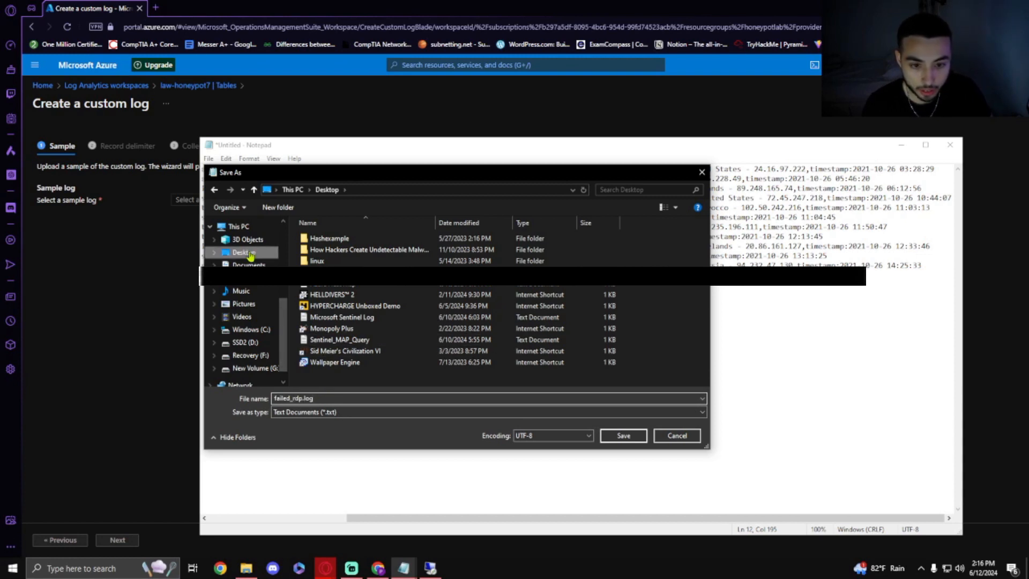
pyautogui.click(625, 436)
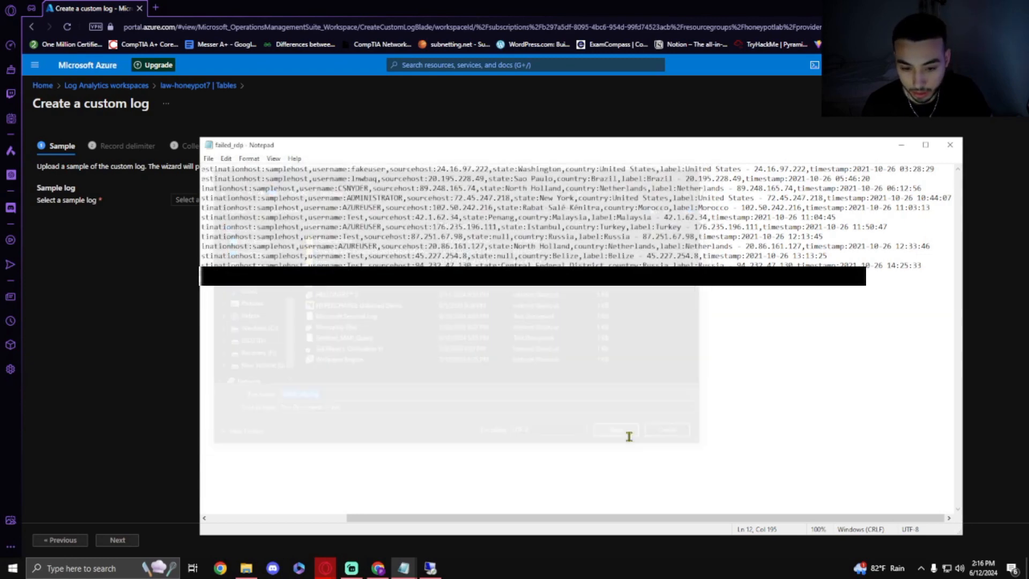
# Close the Notepad window and upload failed_rdp from the Desktop as the sample log of the custom log.
pyautogui.click(948, 146)
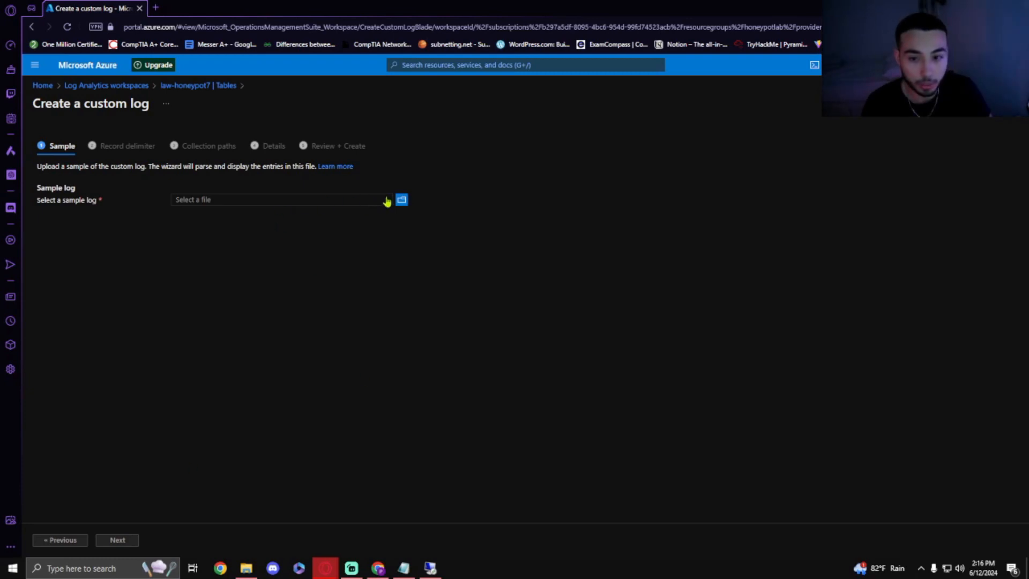
pyautogui.click(403, 203)
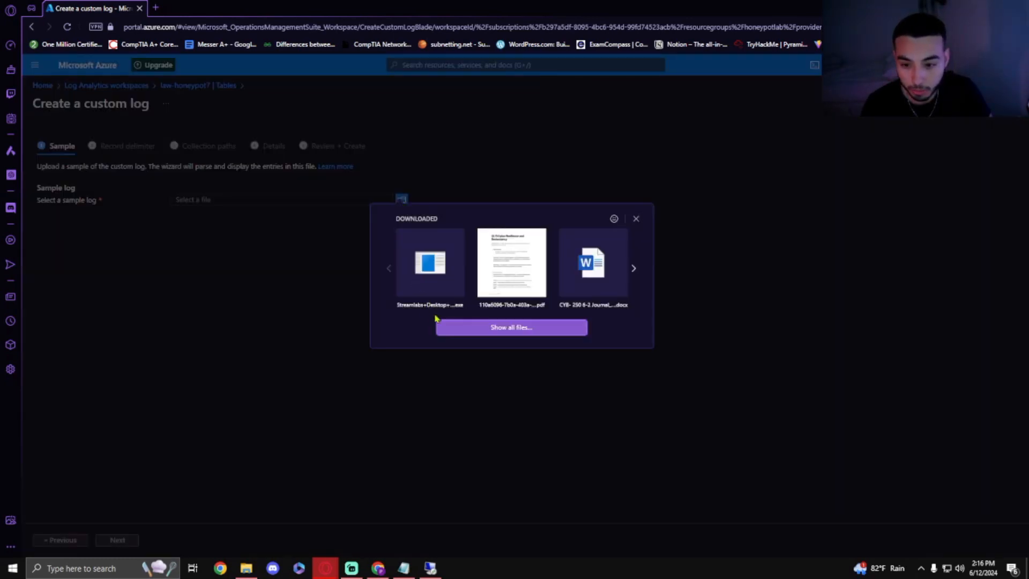
pyautogui.click(463, 329)
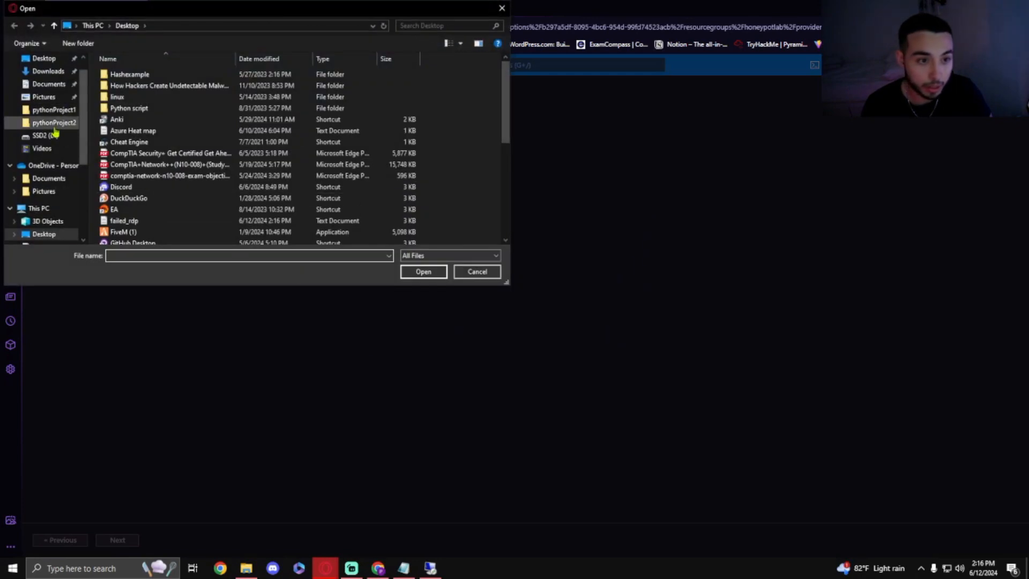
pyautogui.scroll(1, 53, 115)
pyautogui.click(50, 83)
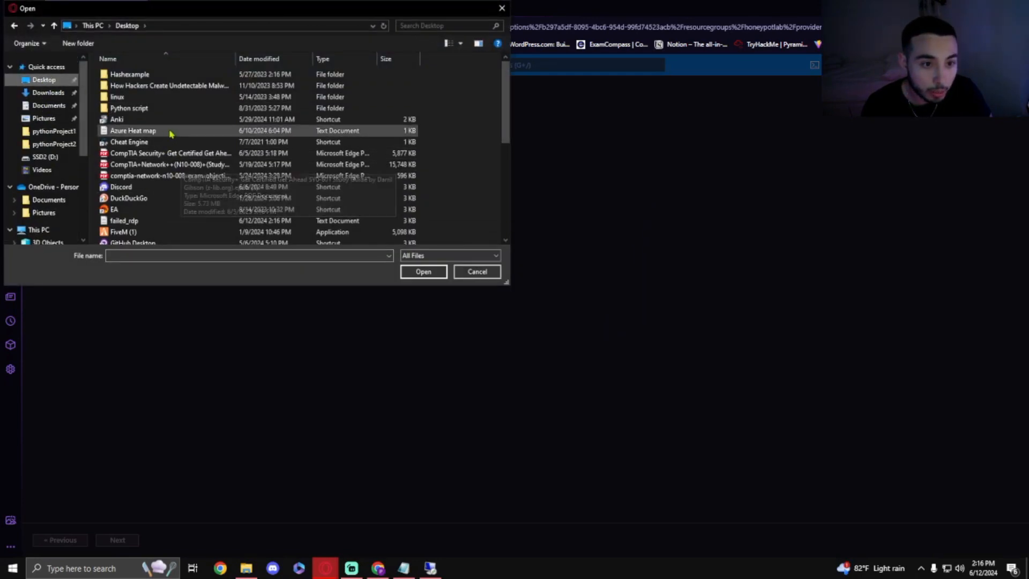
pyautogui.scroll(-2, 208, 189)
pyautogui.click(155, 160)
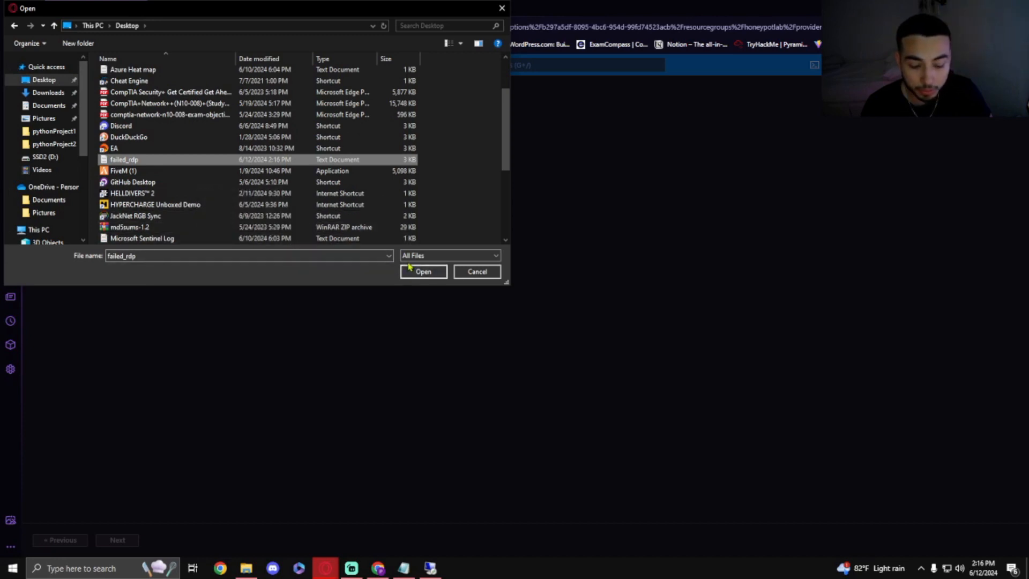
pyautogui.click(423, 271)
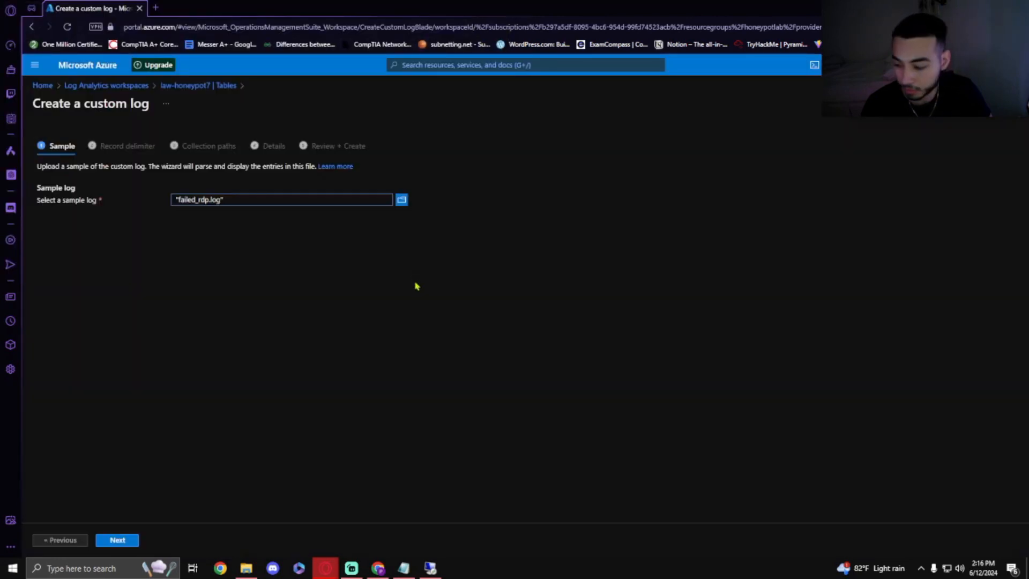
pyautogui.click(127, 543)
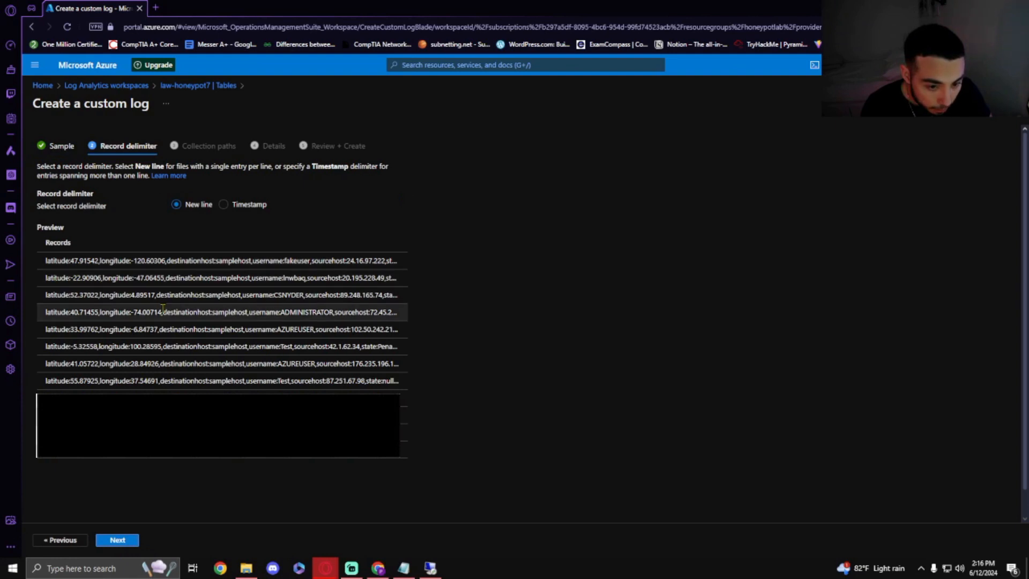
# Accept the New line record delimiter after checking the record preview, and set the collection path type to Windows.
pyautogui.scroll(-1, 84, 343)
pyautogui.scroll(-1, 219, 322)
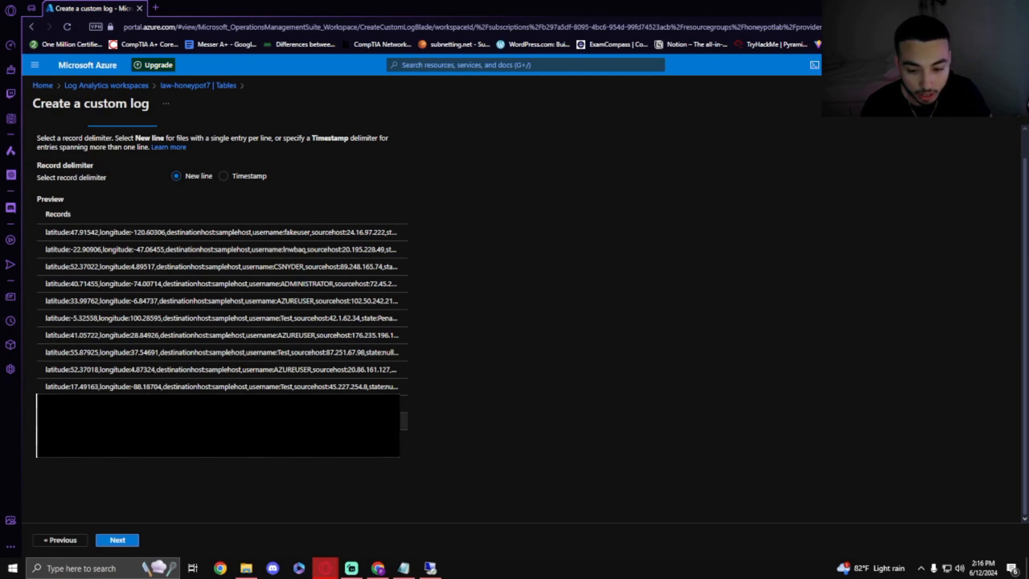
pyautogui.click(118, 540)
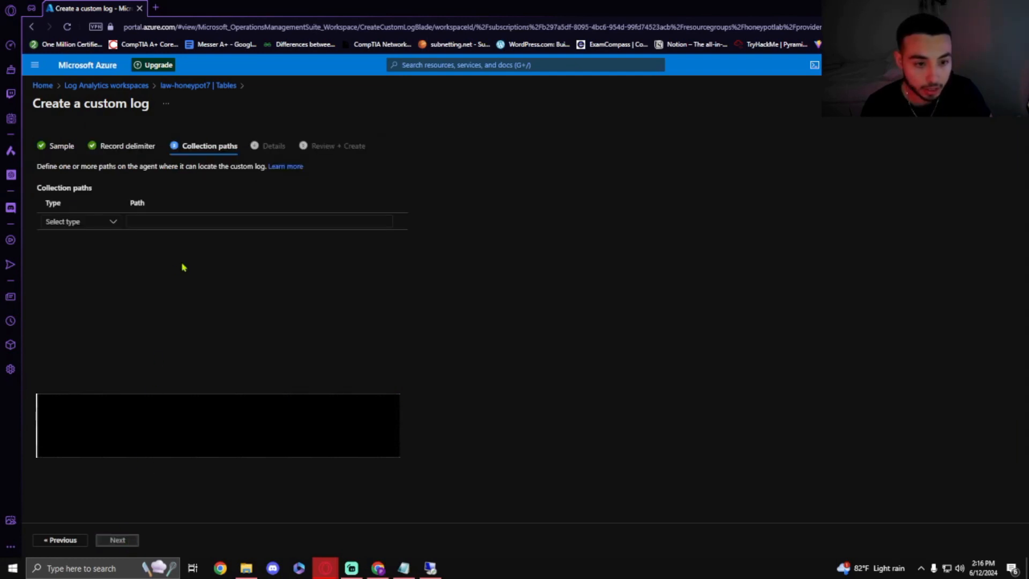
pyautogui.click(106, 227)
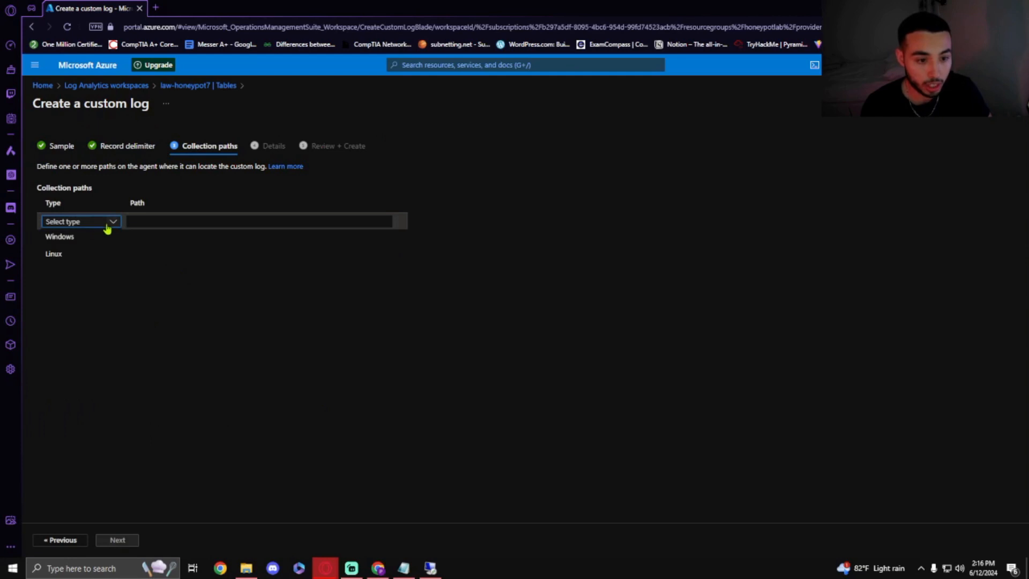
pyautogui.click(92, 237)
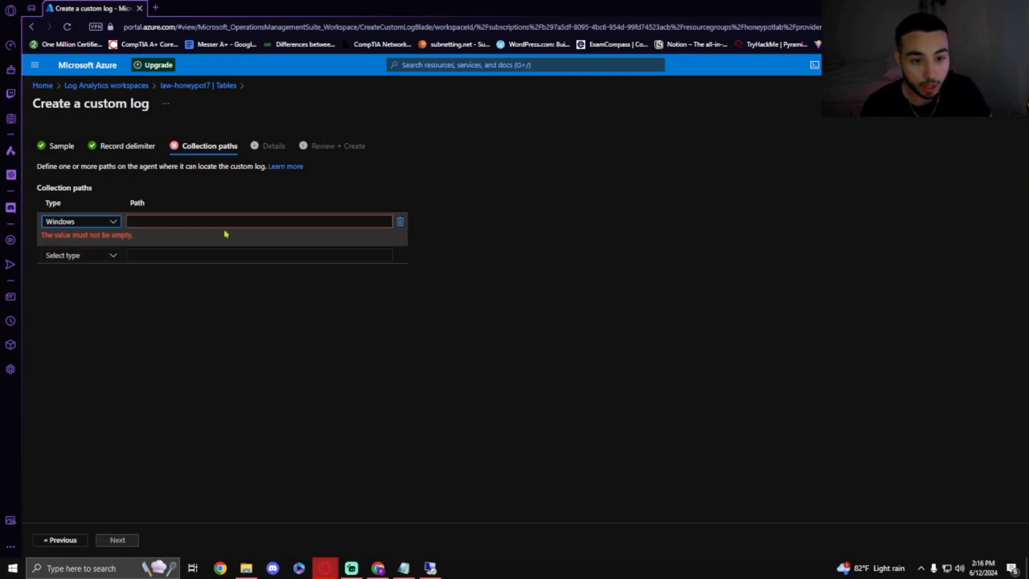
pyautogui.click(266, 220)
pyautogui.click(506, 260)
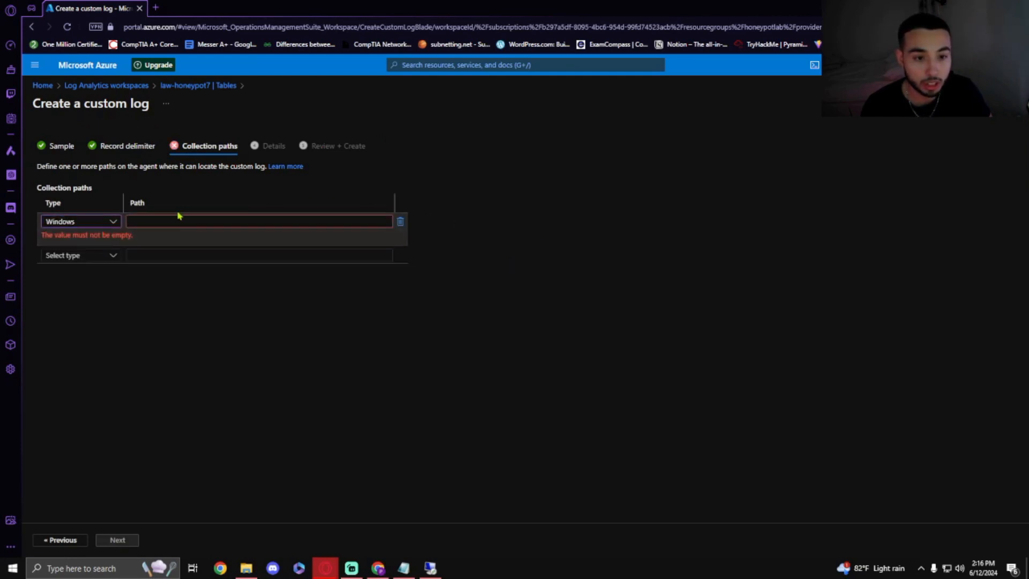
pyautogui.click(179, 220)
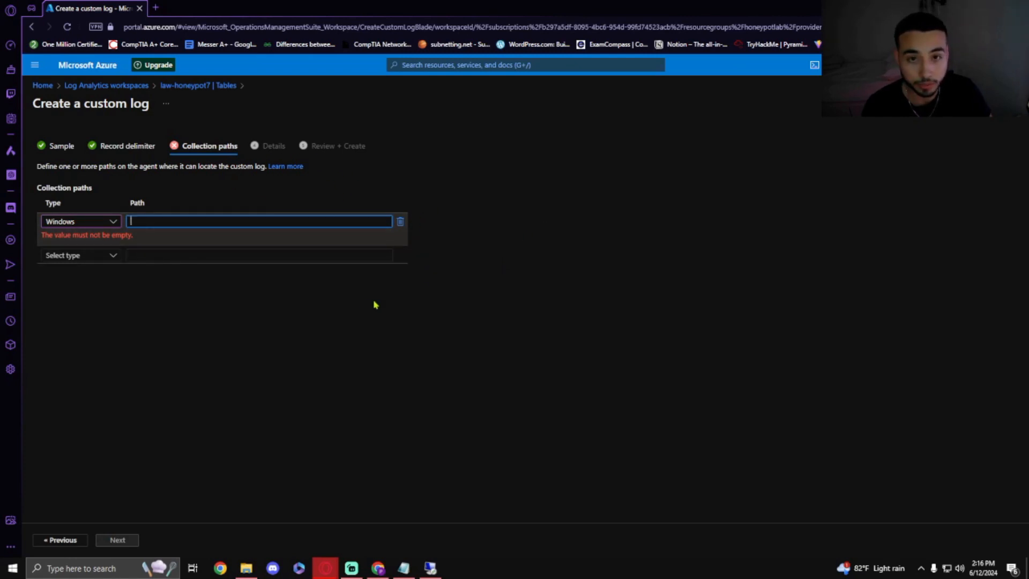
# Copy the path C:\programdata\failed_rdp.log from the remote VM's Run dialog and enter it as the Windows collection path.
pyautogui.click(432, 567)
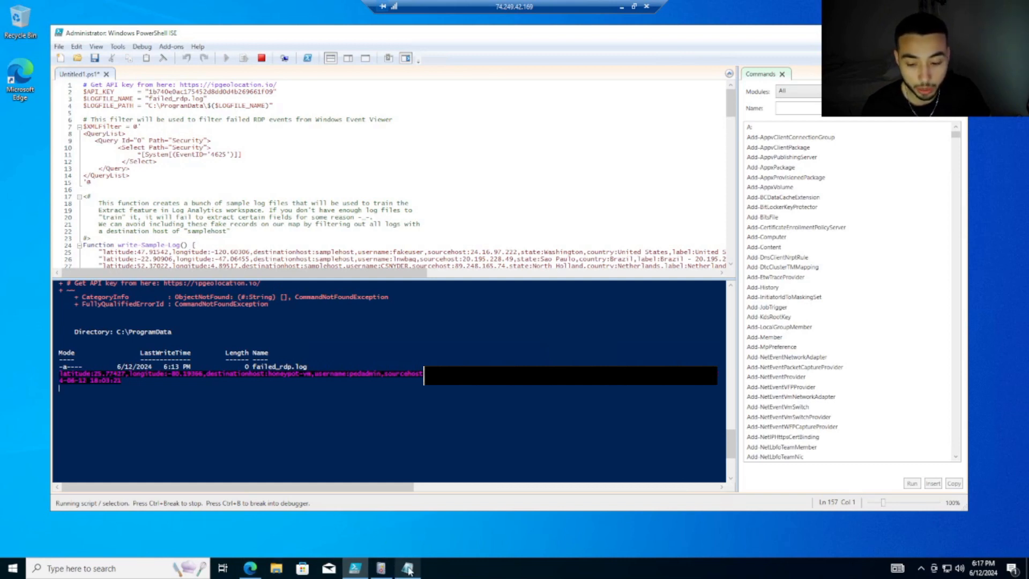
pyautogui.click(96, 570)
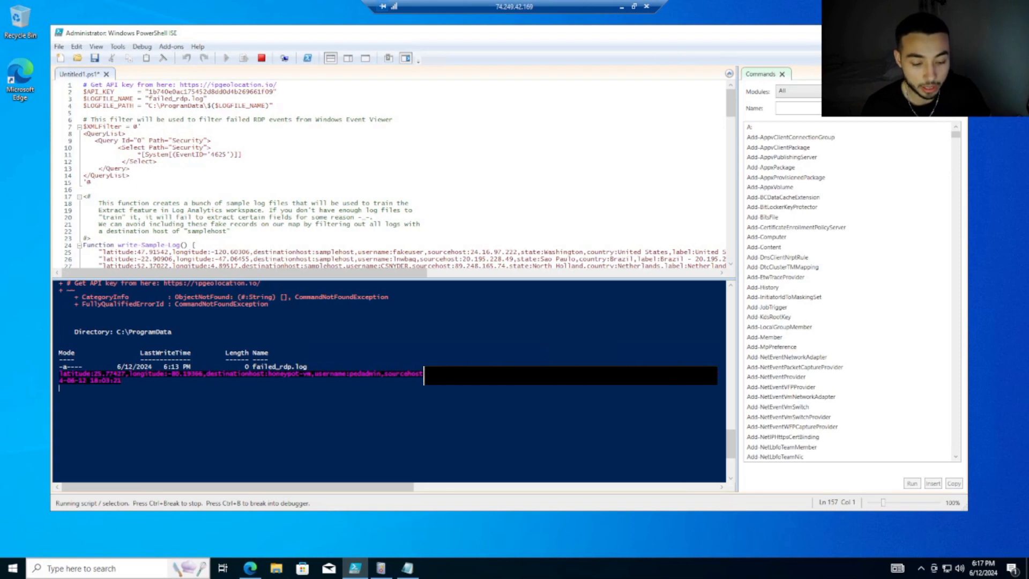
pyautogui.click(111, 369)
pyautogui.hotkey('ctrl', 'c')
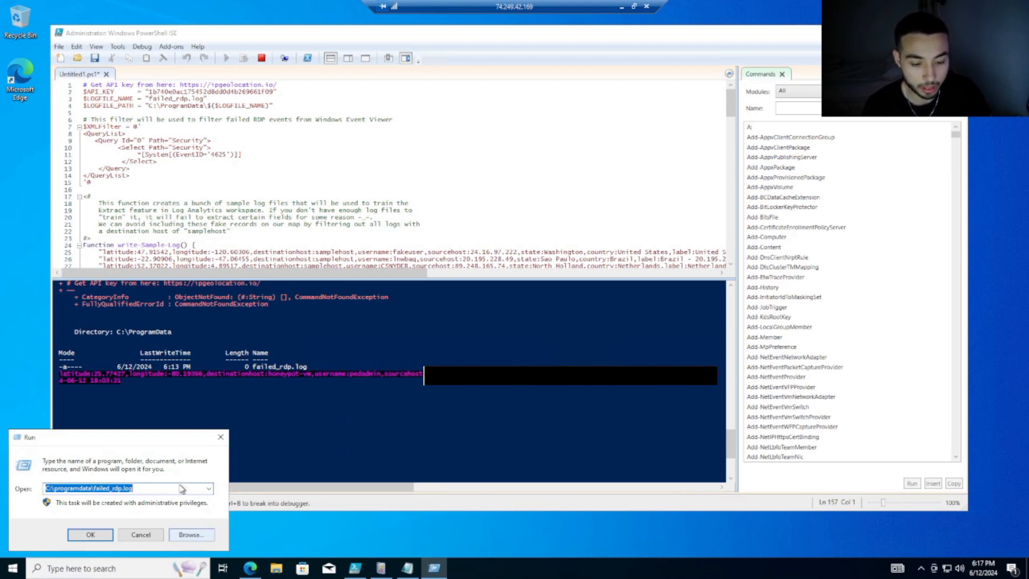
pyautogui.click(622, 7)
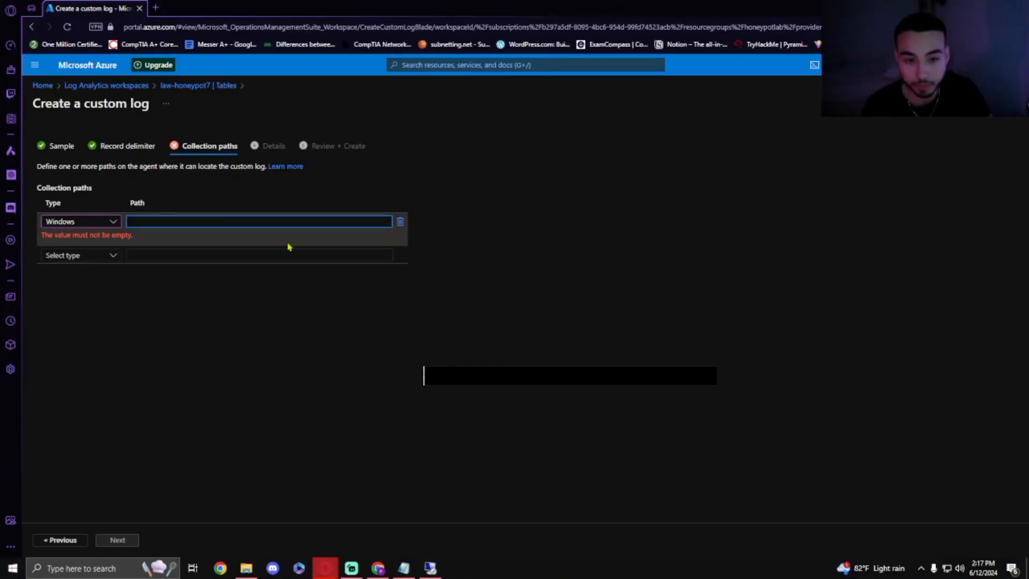
pyautogui.hotkey('ctrl', 'v')
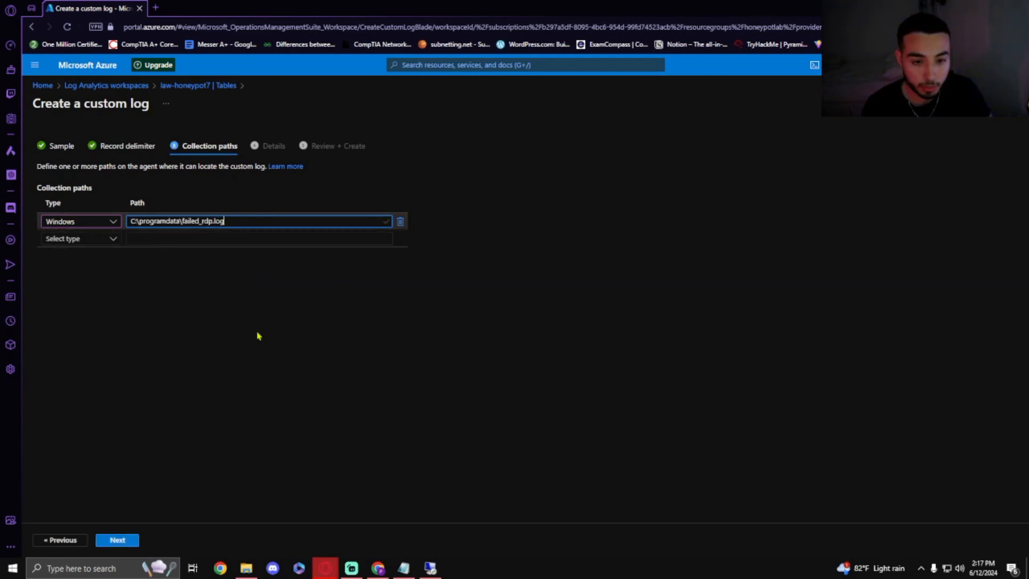
pyautogui.click(125, 540)
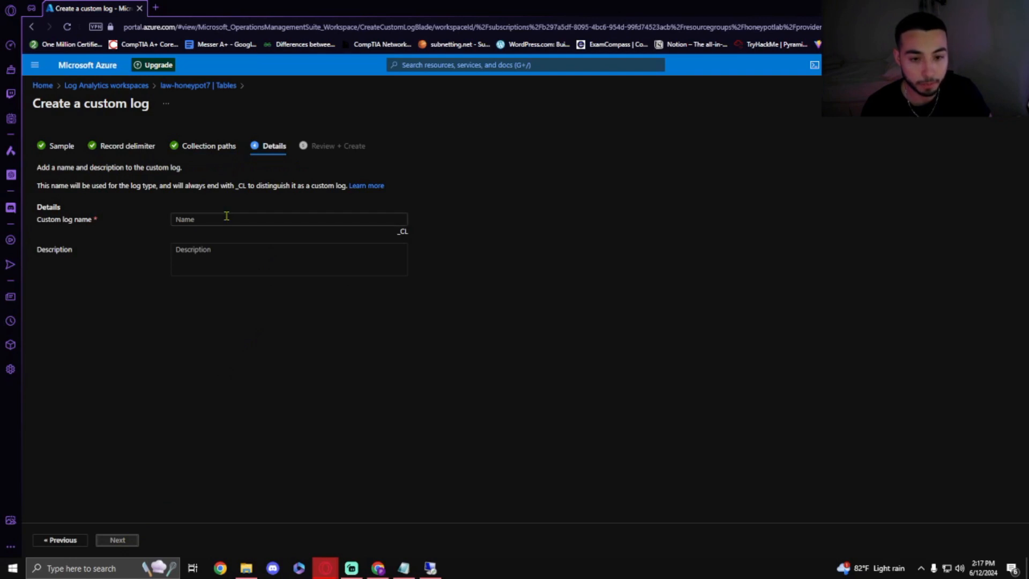
# Name the custom log FAILED_RDP_WITH_GEO, review its settings and create it.
pyautogui.click(227, 216)
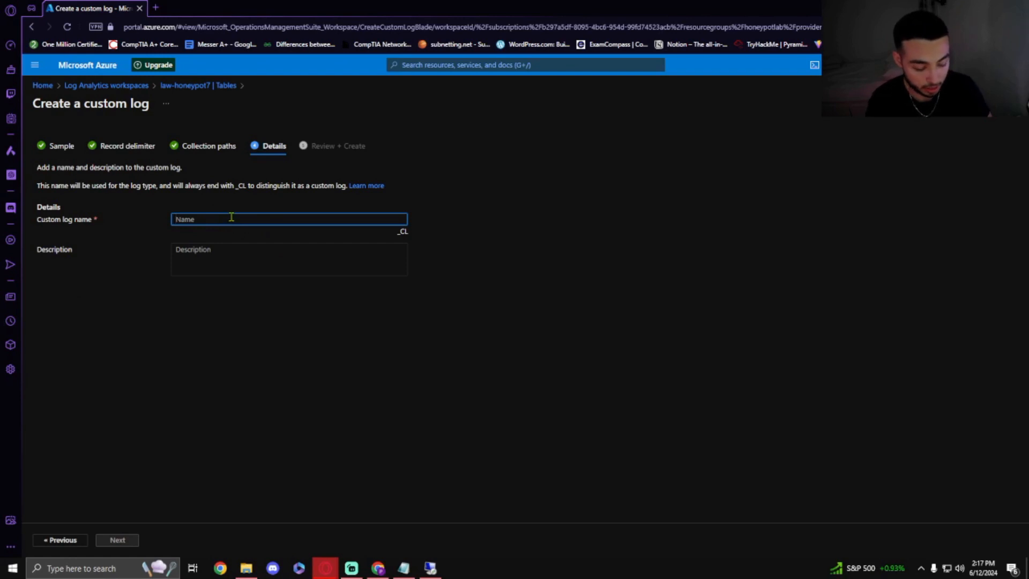
pyautogui.write('FAILED_RDP_WITH_GEO')
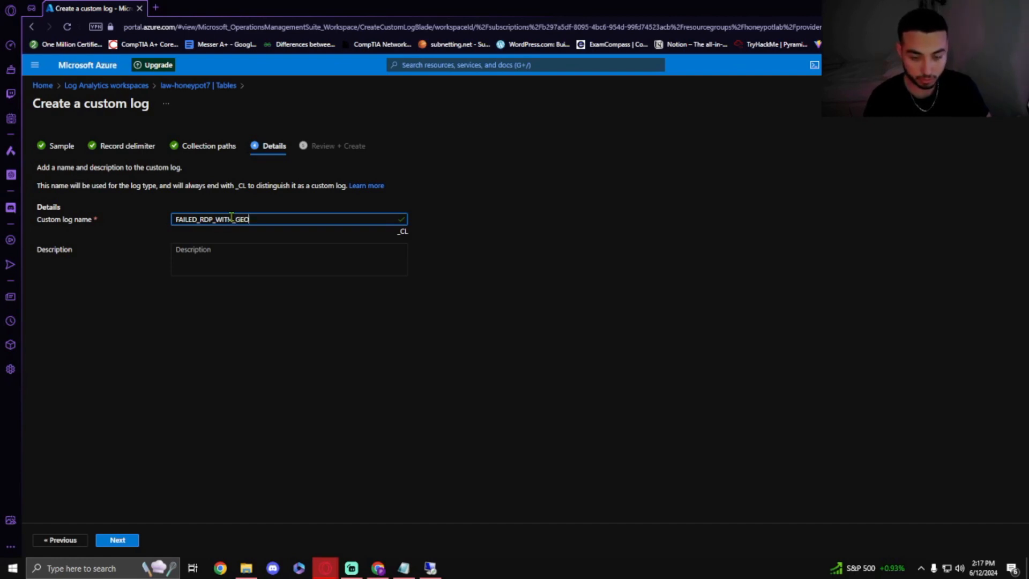
pyautogui.click(471, 261)
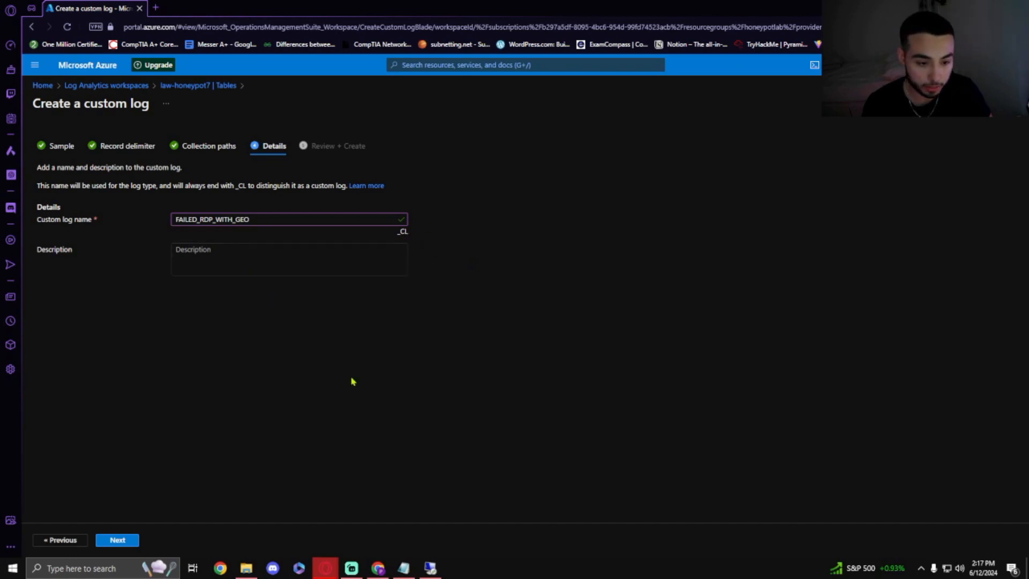
pyautogui.click(117, 540)
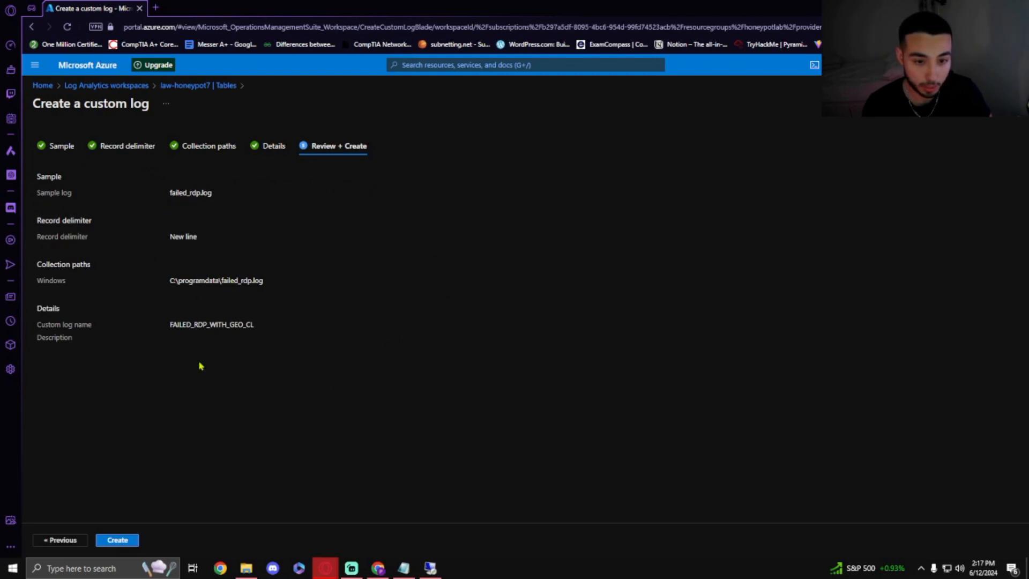
pyautogui.click(114, 543)
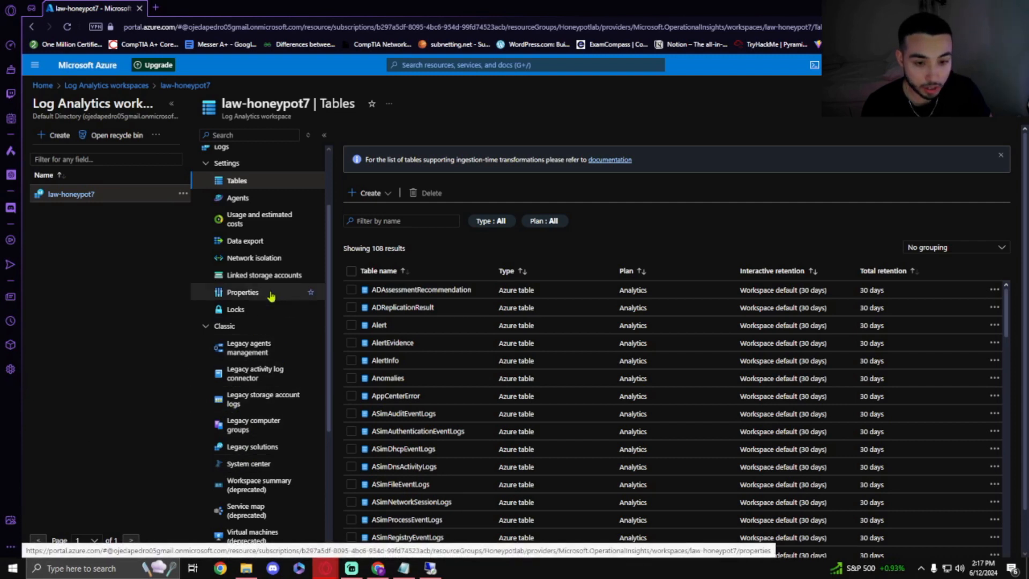
# Run a FAILED_RDP_WITH_GEO_CL query in the Logs of the law-honeypot7 workspace.
pyautogui.scroll(3, 271, 300)
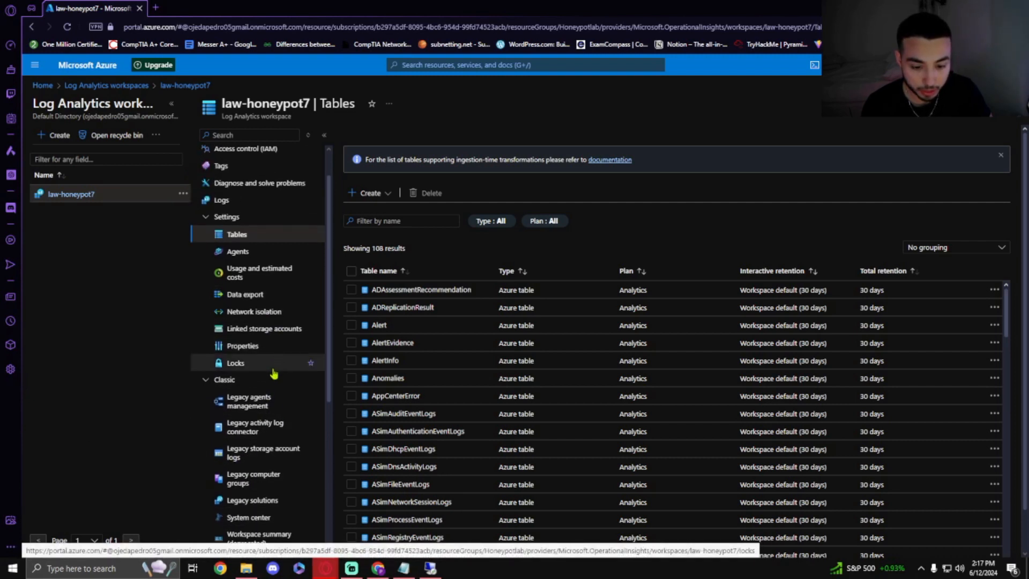
pyautogui.click(234, 240)
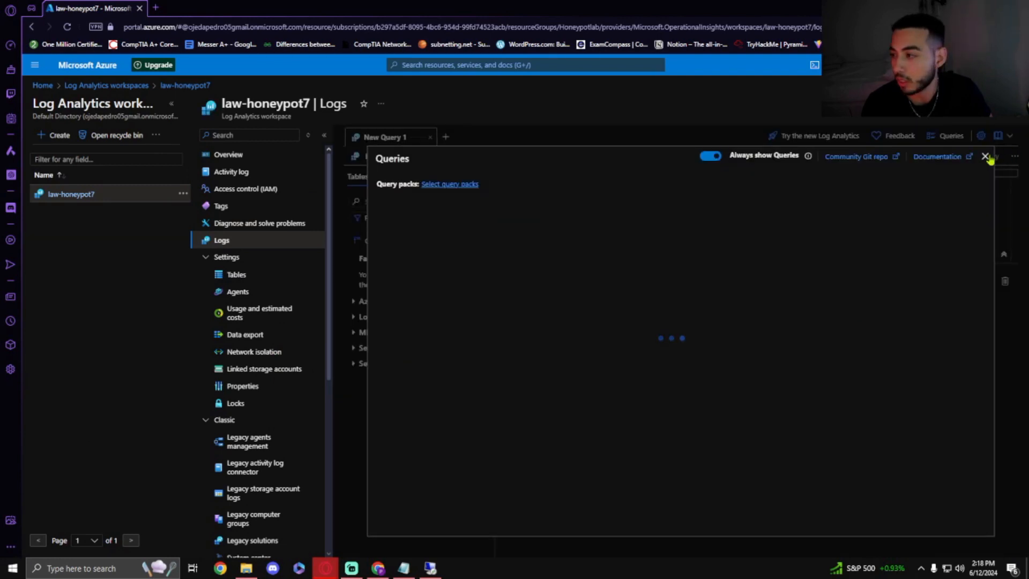
pyautogui.click(985, 156)
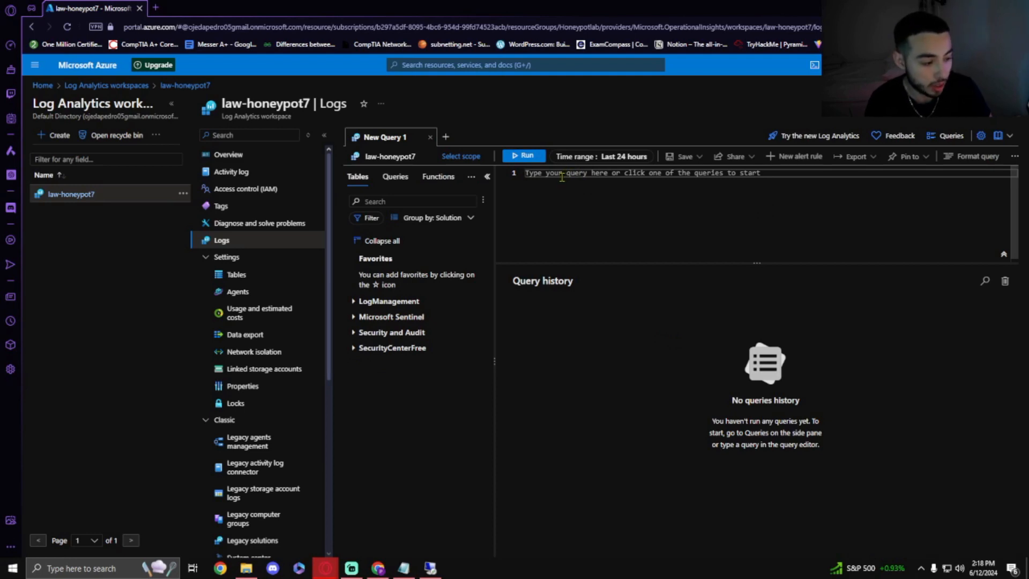
pyautogui.write('FAILE')
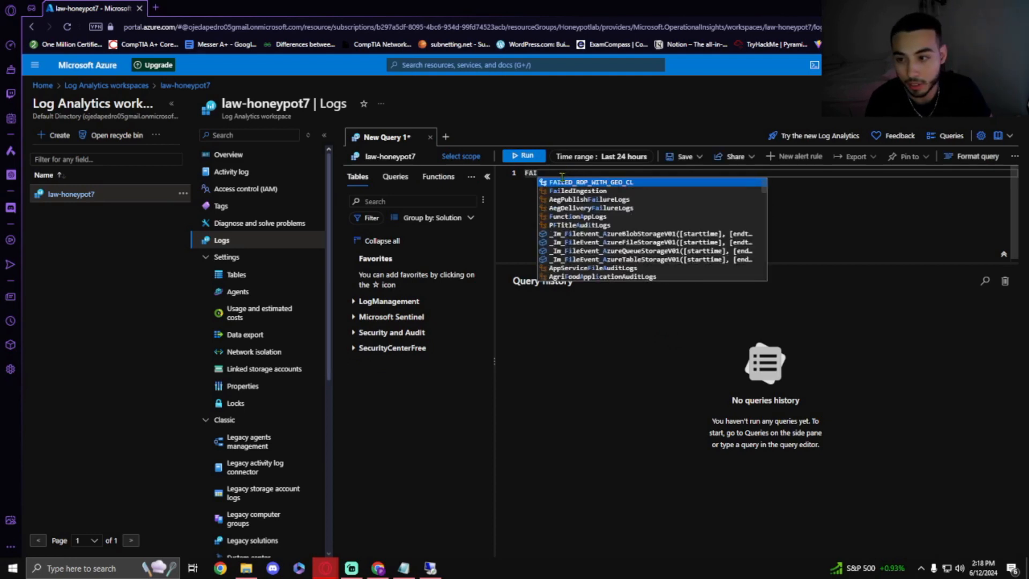
pyautogui.press('Return')
pyautogui.press('Return')
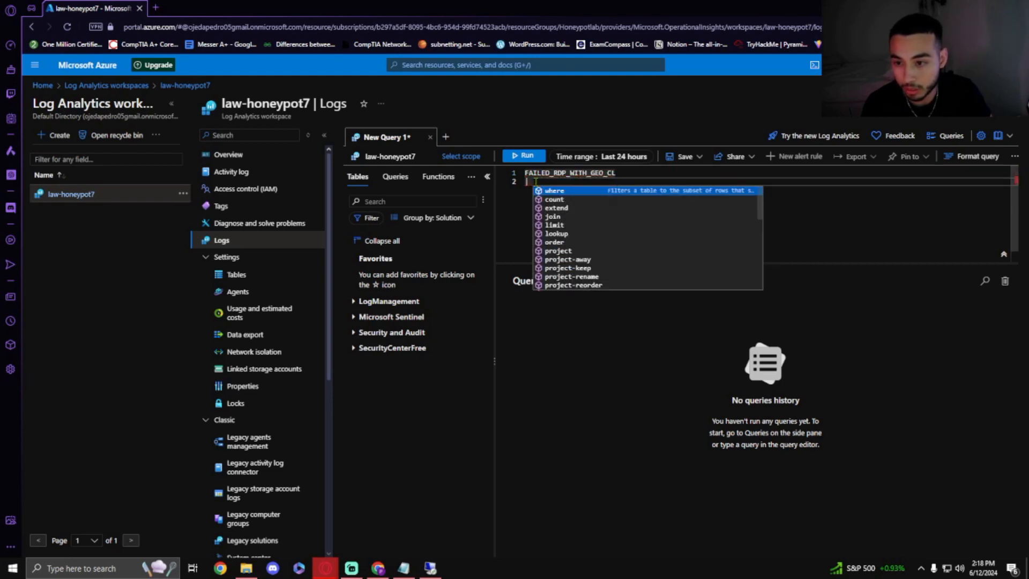
pyautogui.press('Escape')
pyautogui.press('BackSpace')
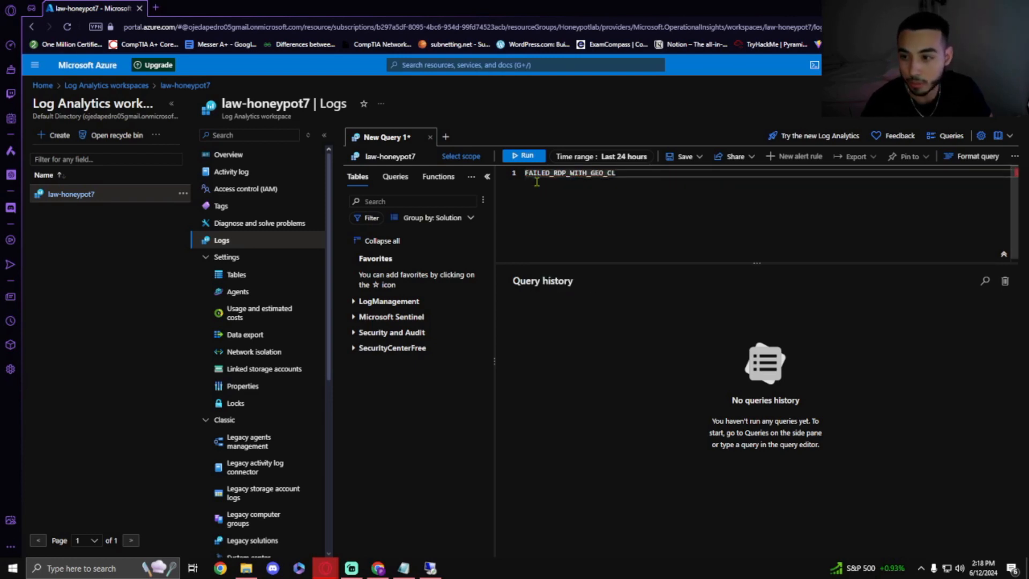
pyautogui.click(525, 156)
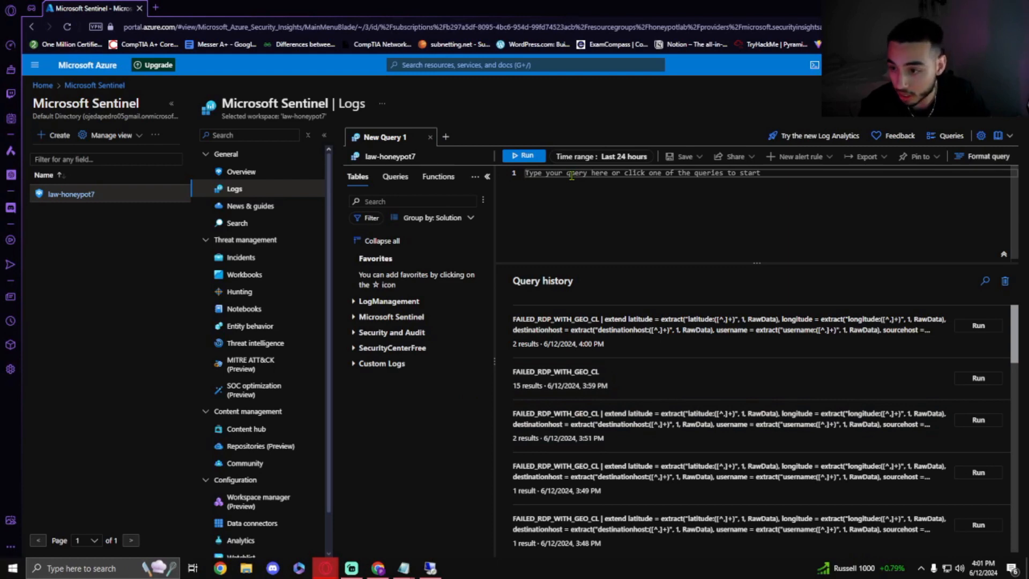
# Run the pasted FAILED_RDP_WITH_GEO_CL query in Sentinel that extracts geolocation fields, excludes samplehost and counts events by source, and expand the first result.
pyautogui.hotkey('ctrl', 'v')
pyautogui.scroll(3, 659, 204)
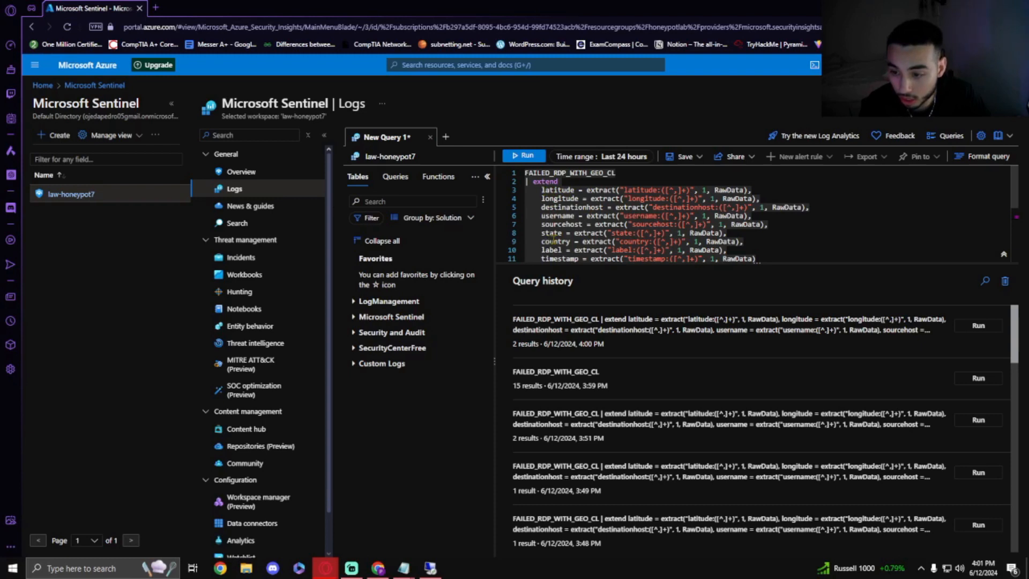
pyautogui.scroll(-1, 557, 245)
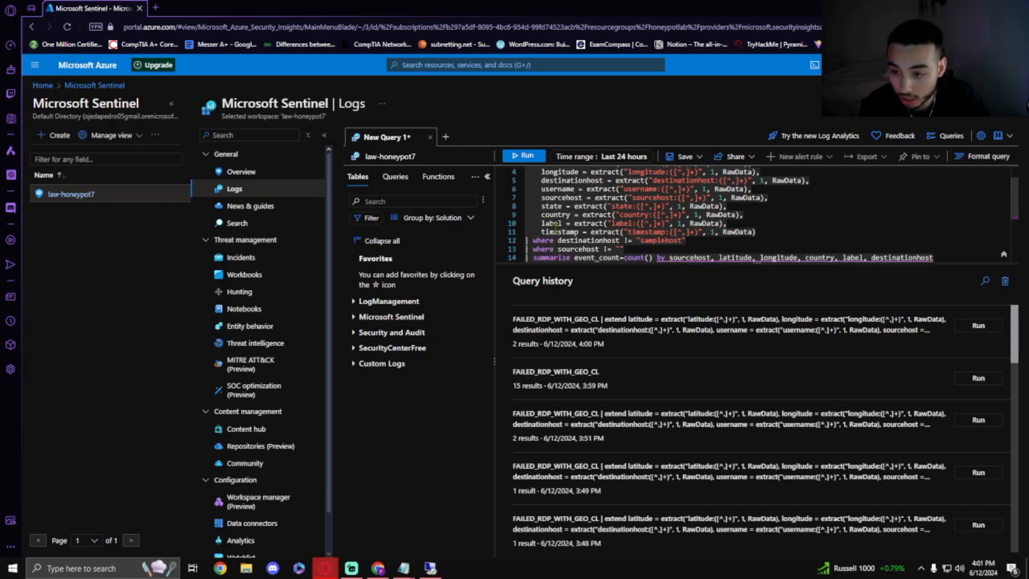
pyautogui.click(526, 156)
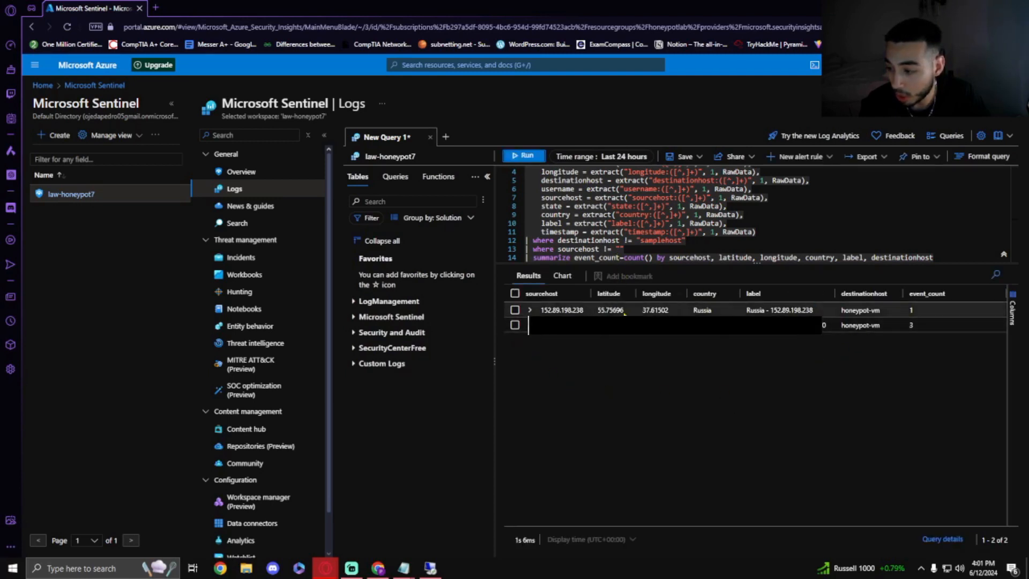
pyautogui.click(530, 310)
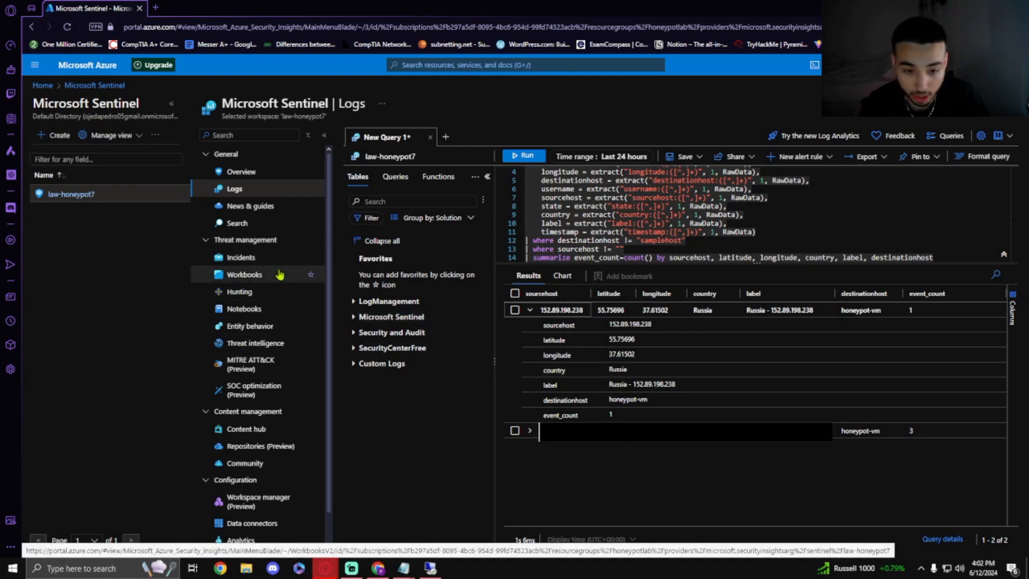
# Add a new workbook in Microsoft Sentinel for law-honeypot7 and put it in edit mode.
pyautogui.click(241, 276)
pyautogui.click(574, 96)
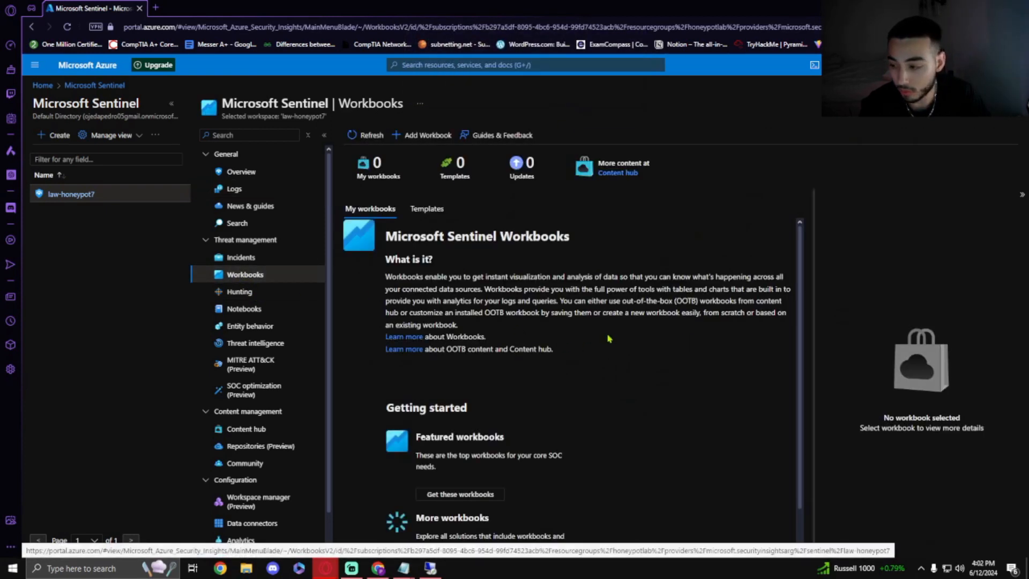
pyautogui.click(421, 135)
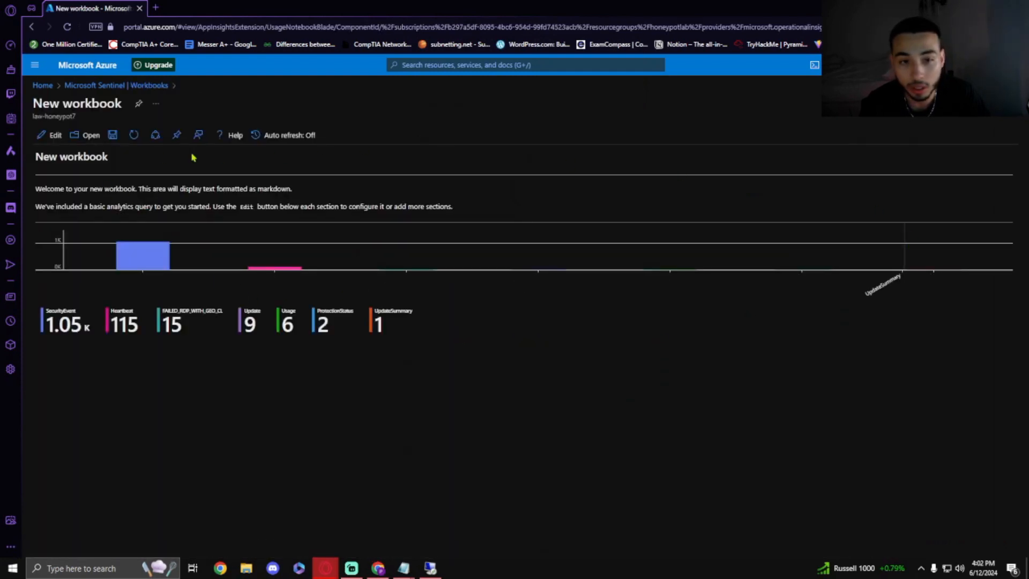
pyautogui.click(56, 138)
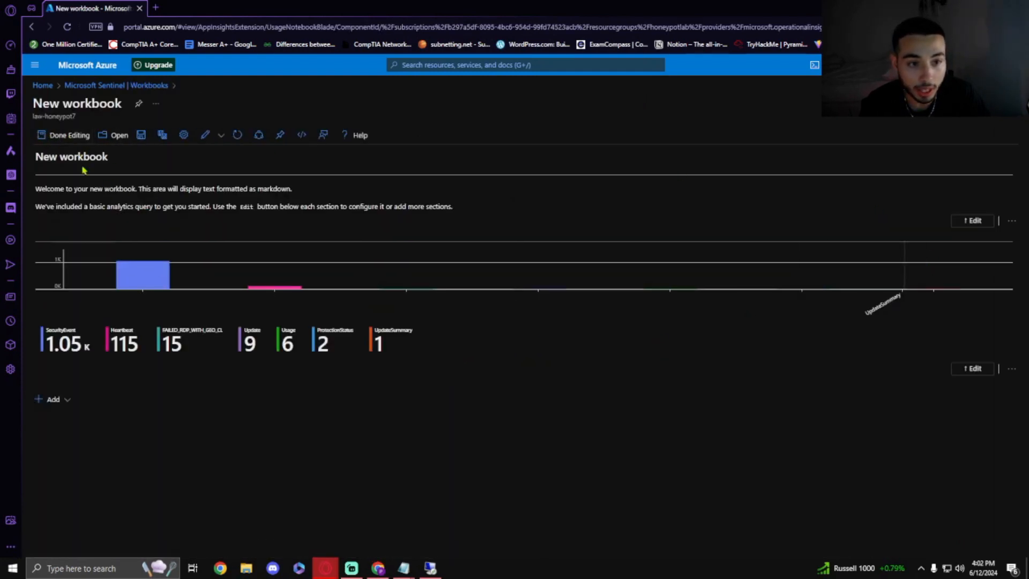
# Remove the default text and the default query from the new workbook.
pyautogui.click(1011, 221)
pyautogui.click(996, 293)
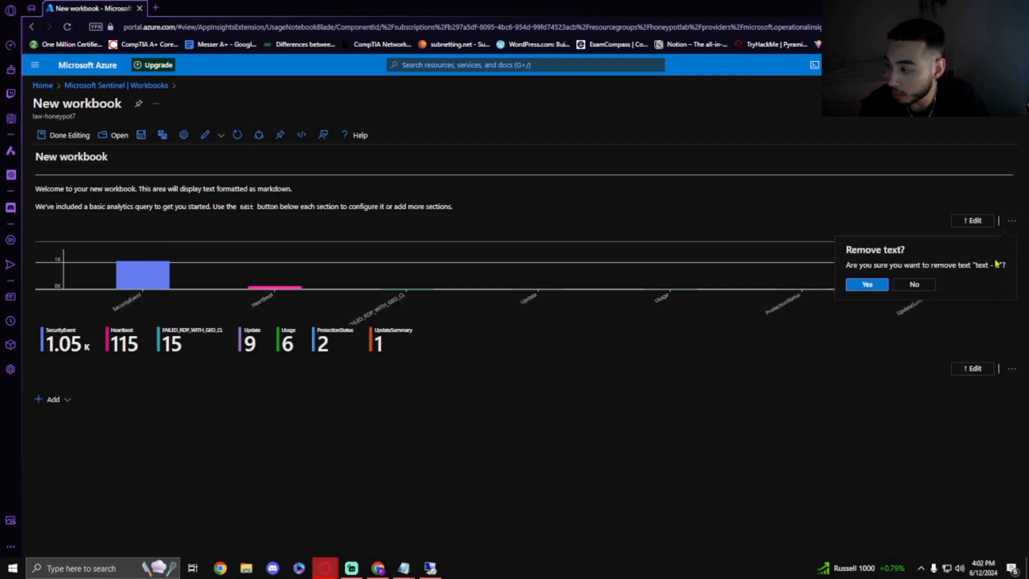
pyautogui.click(859, 288)
pyautogui.click(1011, 277)
pyautogui.click(996, 349)
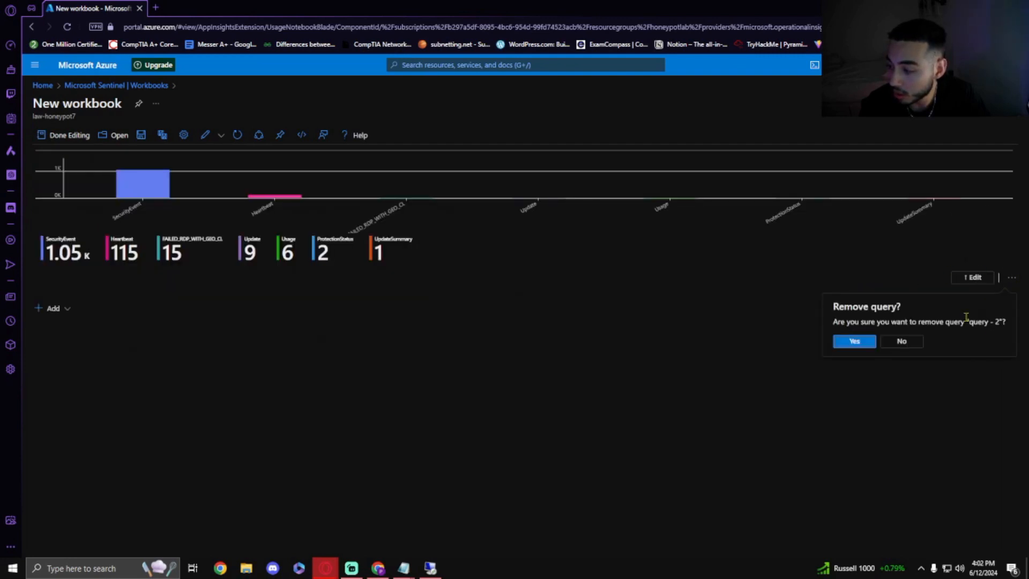
pyautogui.click(860, 344)
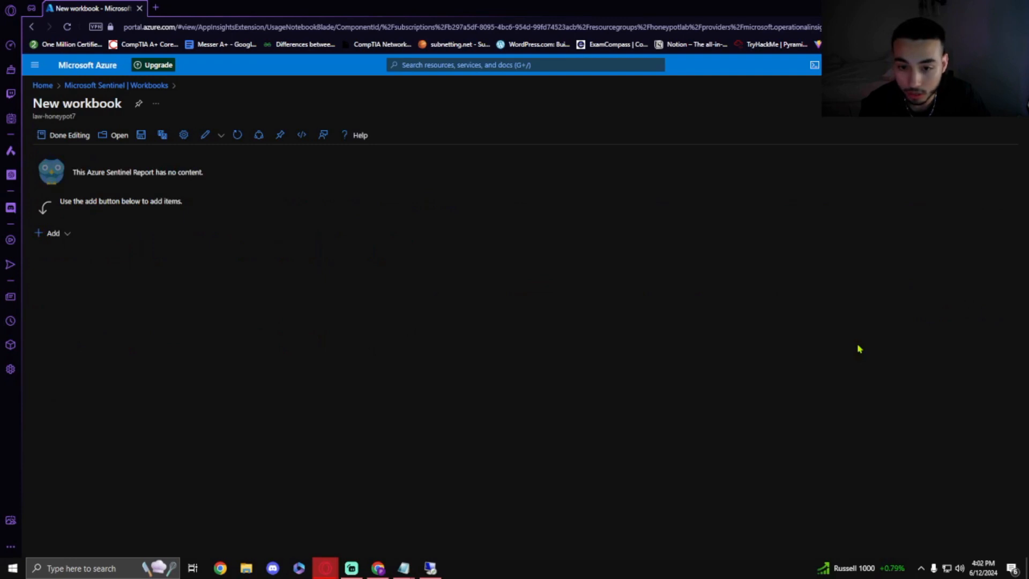
# Add a query item to the empty workbook and copy the whole query from the desktop's Azure Heat map file.
pyautogui.click(63, 234)
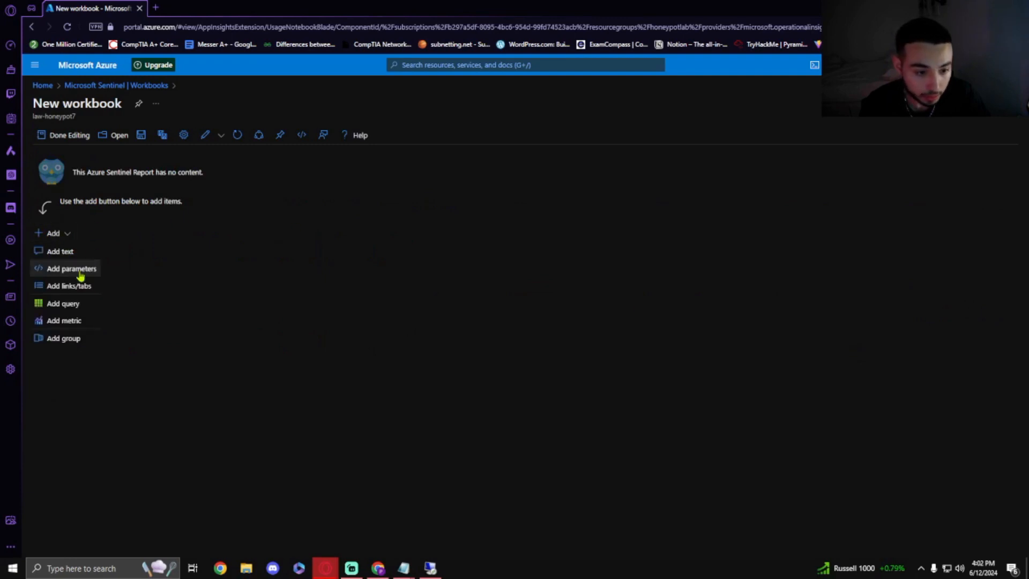
pyautogui.click(64, 304)
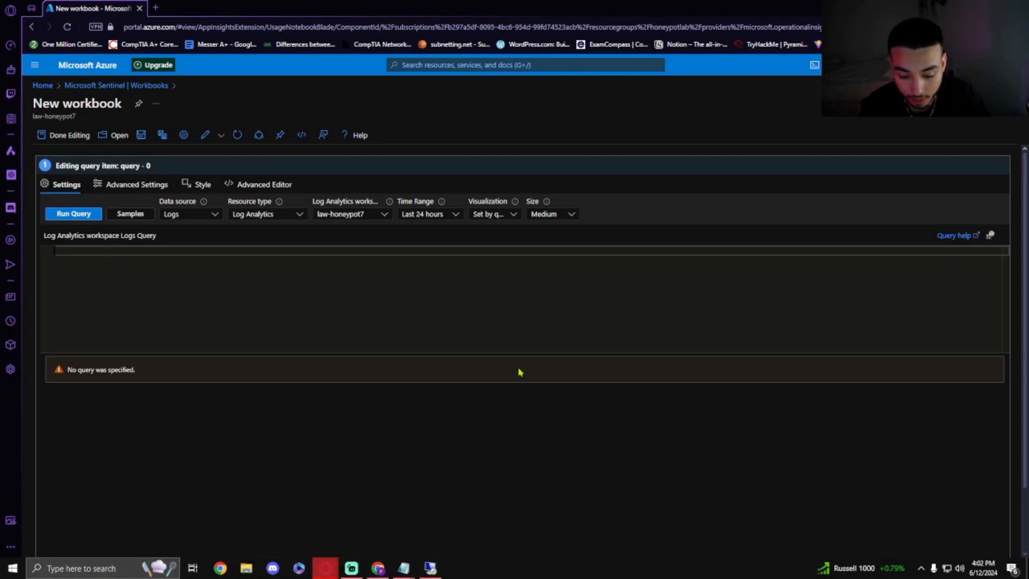
pyautogui.click(966, 8)
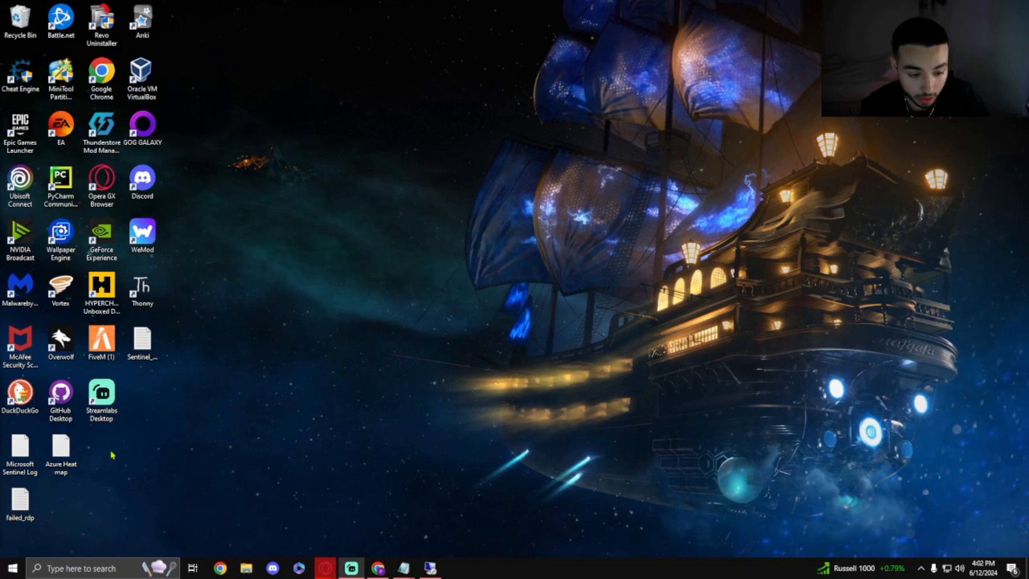
pyautogui.doubleClick(69, 454)
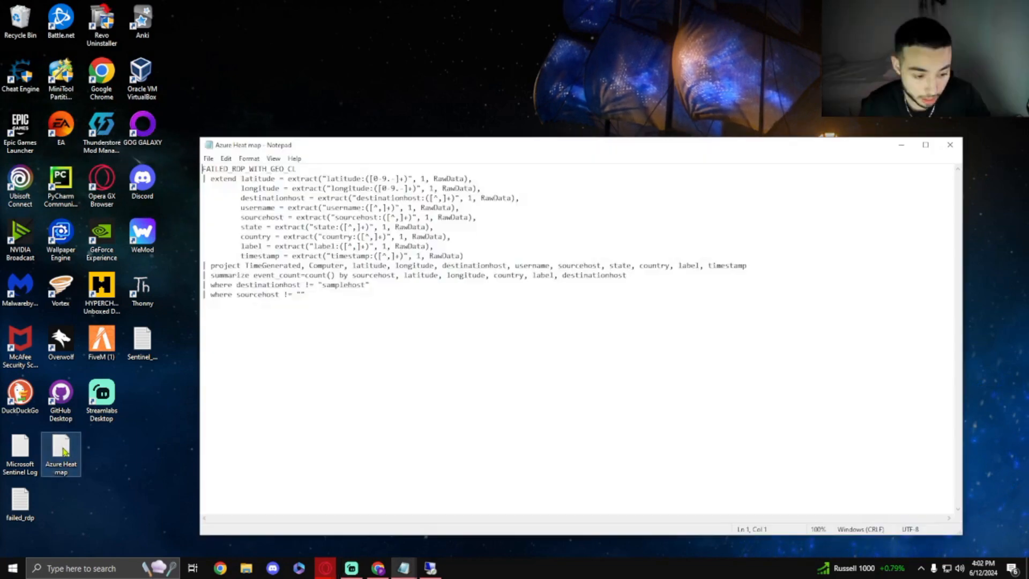
pyautogui.moveTo(363, 303); pyautogui.dragTo(202, 168)
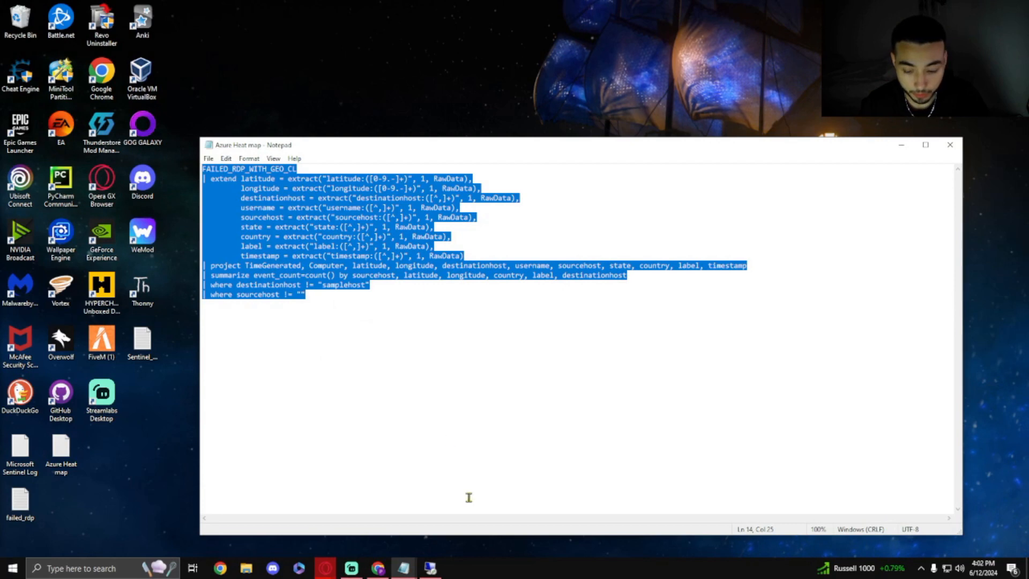
pyautogui.click(901, 145)
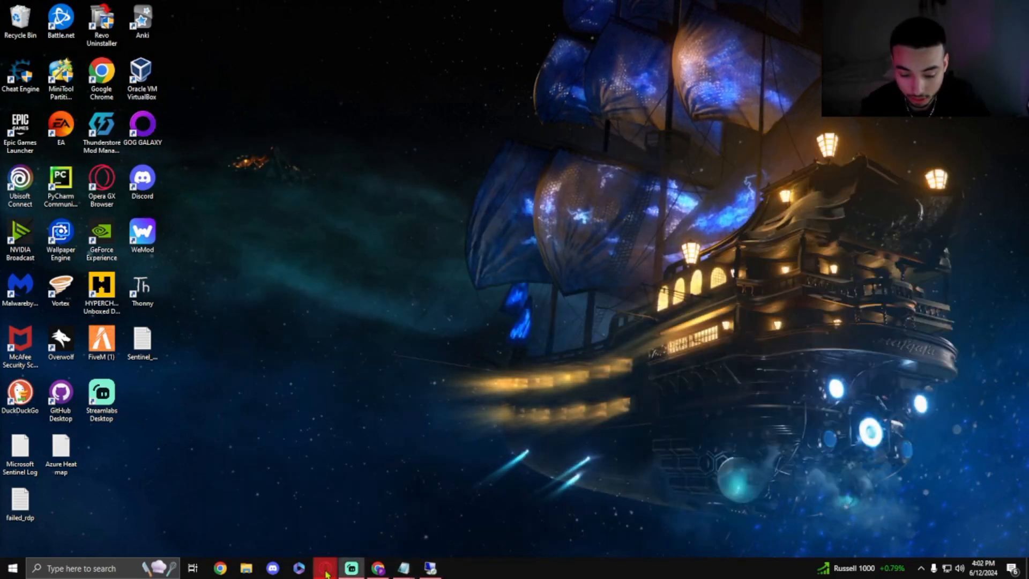
# Paste the copied FAILED_RDP_WITH_GEO_CL query into the workbook's query item and run it.
pyautogui.moveTo(325, 568)
pyautogui.click(407, 525)
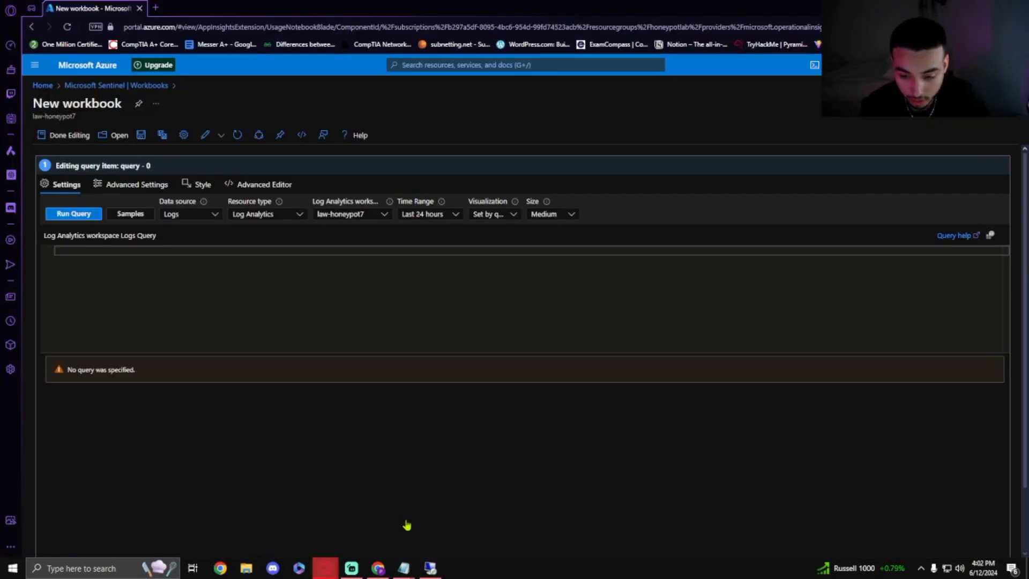
pyautogui.click(262, 256)
pyautogui.hotkey('ctrl', 'v')
pyautogui.scroll(2, 214, 316)
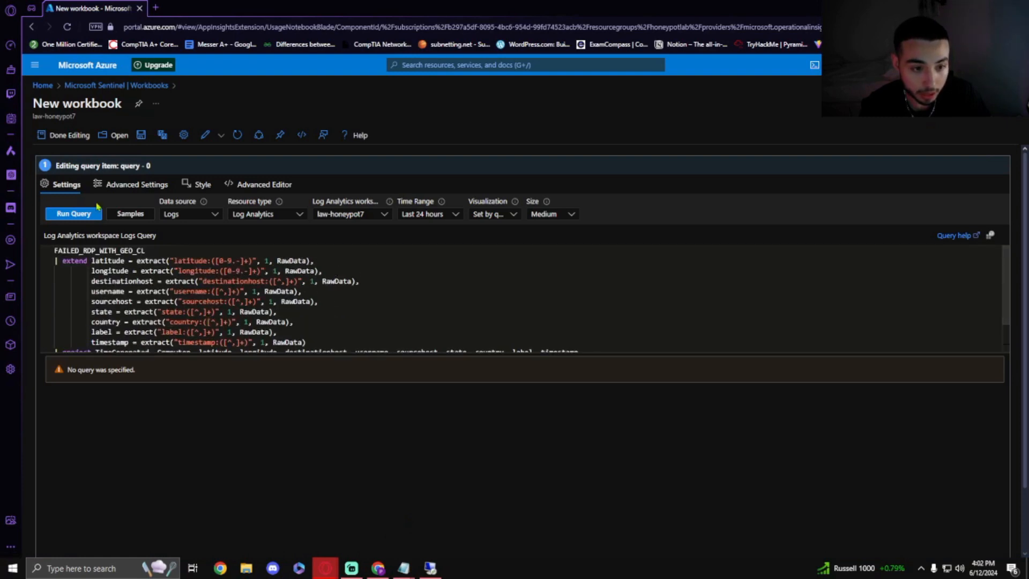
pyautogui.click(86, 214)
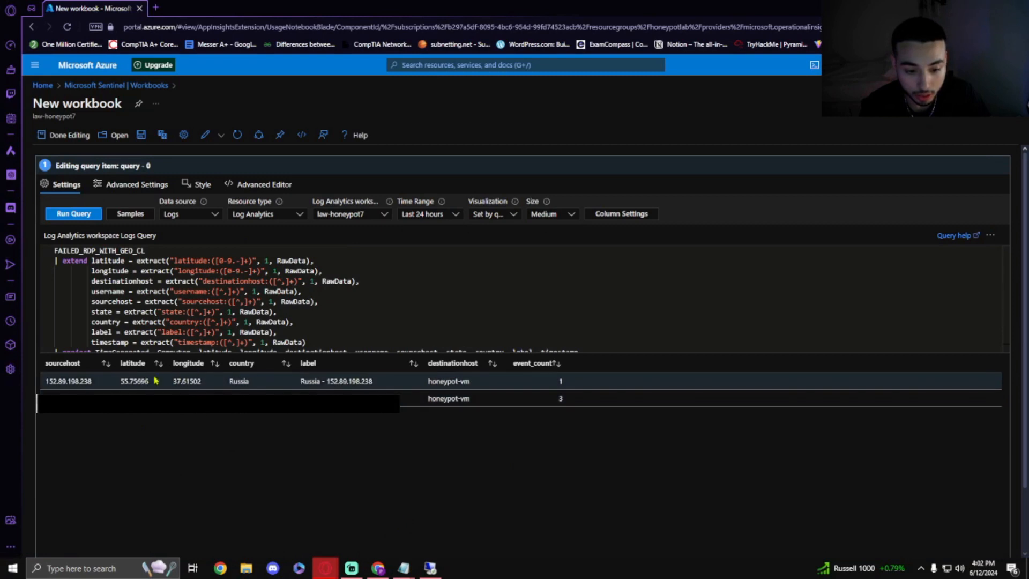
# Visualize the query as a Map with location info by Country or region from the country field, and rerun it.
pyautogui.click(497, 216)
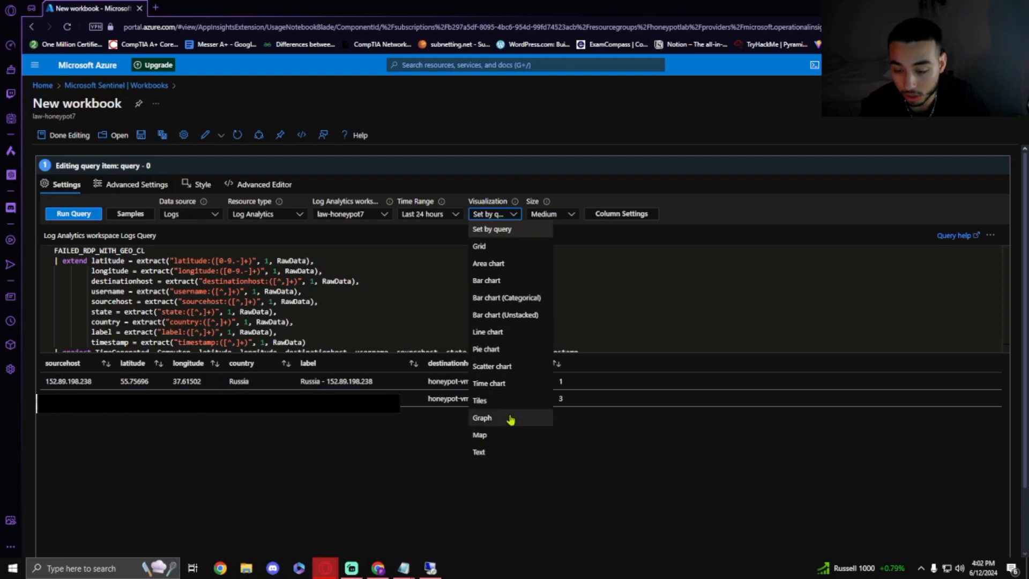
pyautogui.click(484, 435)
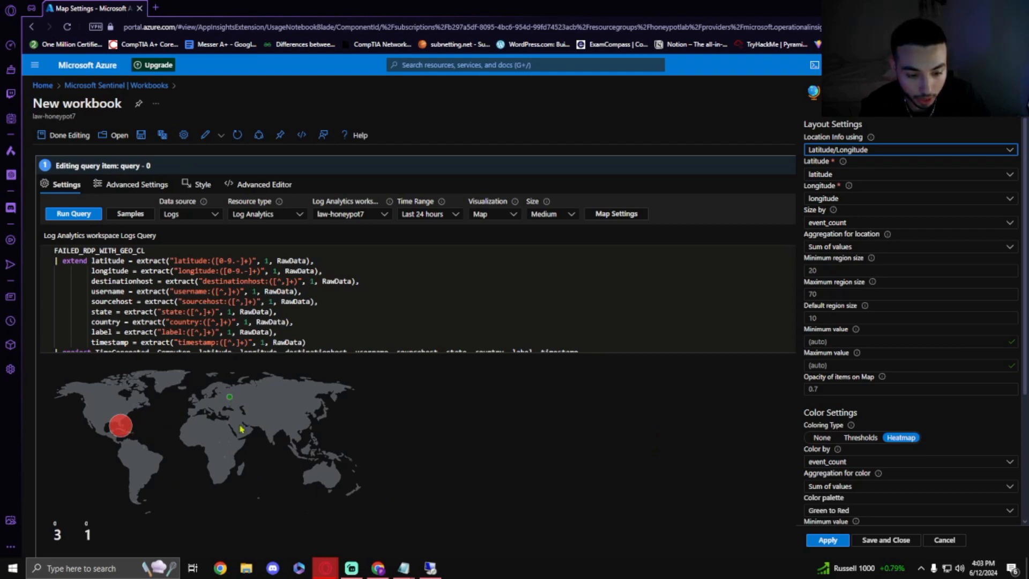
pyautogui.click(889, 151)
pyautogui.click(850, 238)
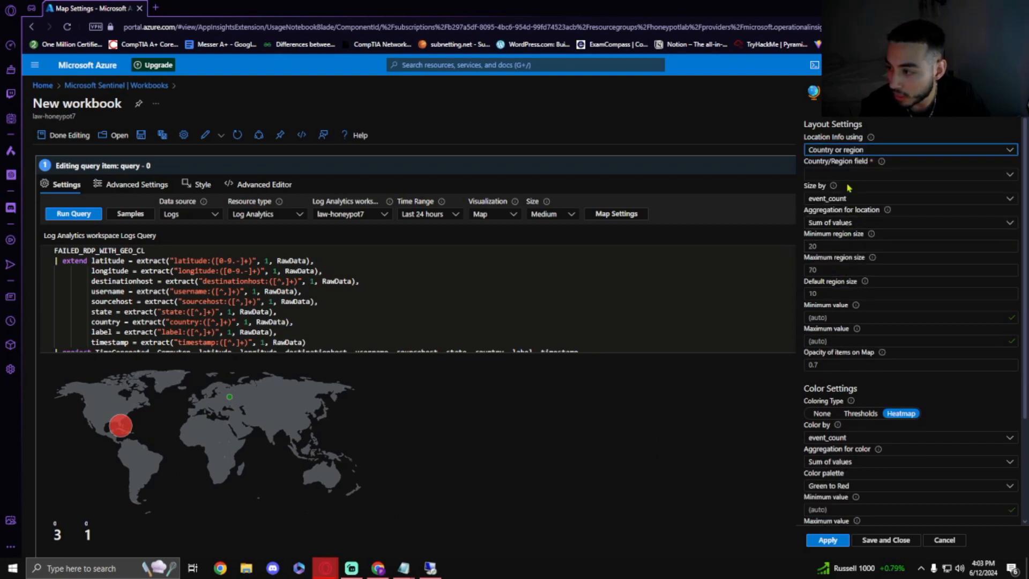
pyautogui.click(848, 174)
pyautogui.click(829, 216)
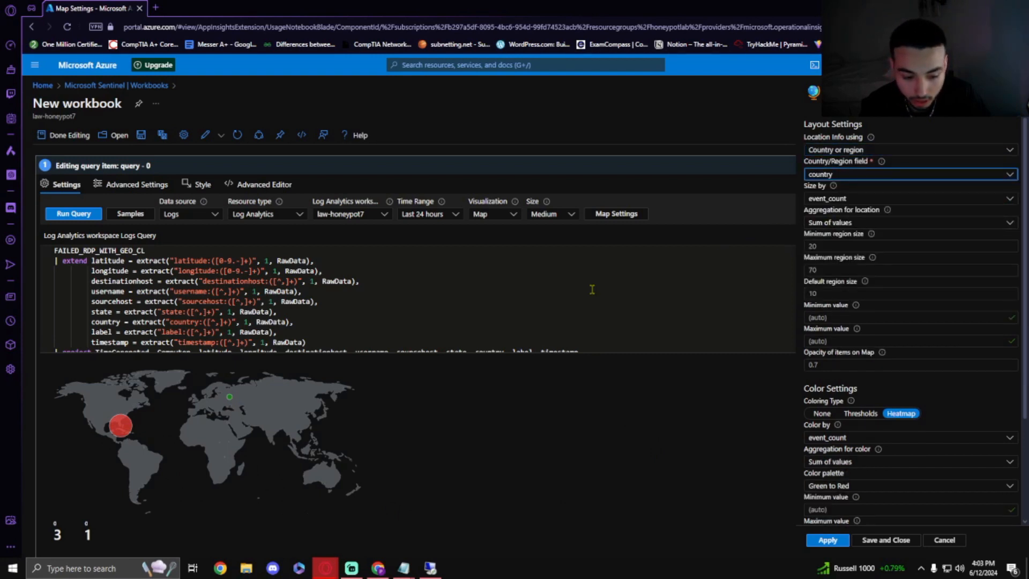
pyautogui.click(81, 214)
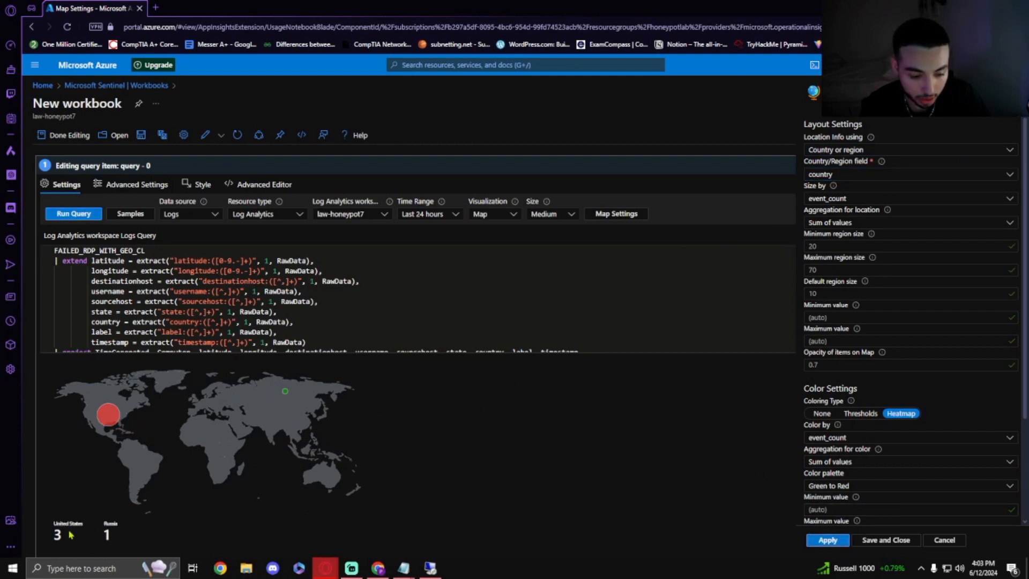
pyautogui.scroll(-1, 61, 534)
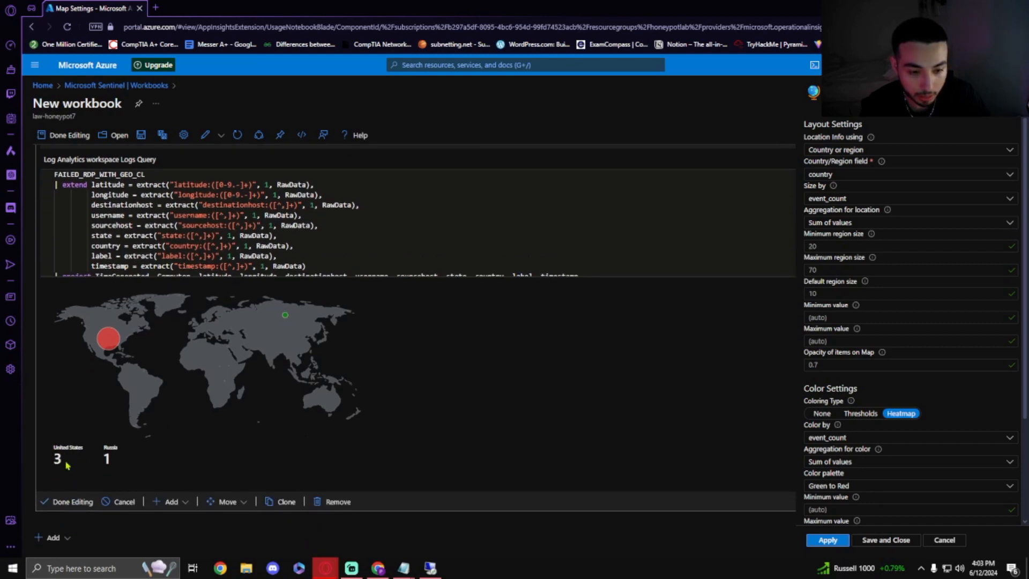
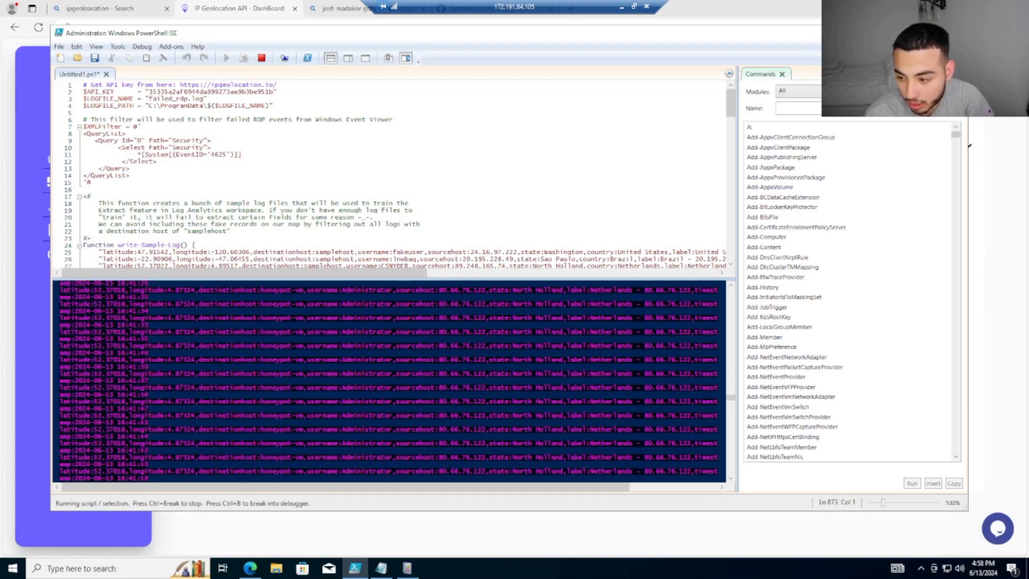
# Examine the network and authentication details of a 4625 failed logon in the remote VM's Event Viewer Security log.
pyautogui.click(406, 568)
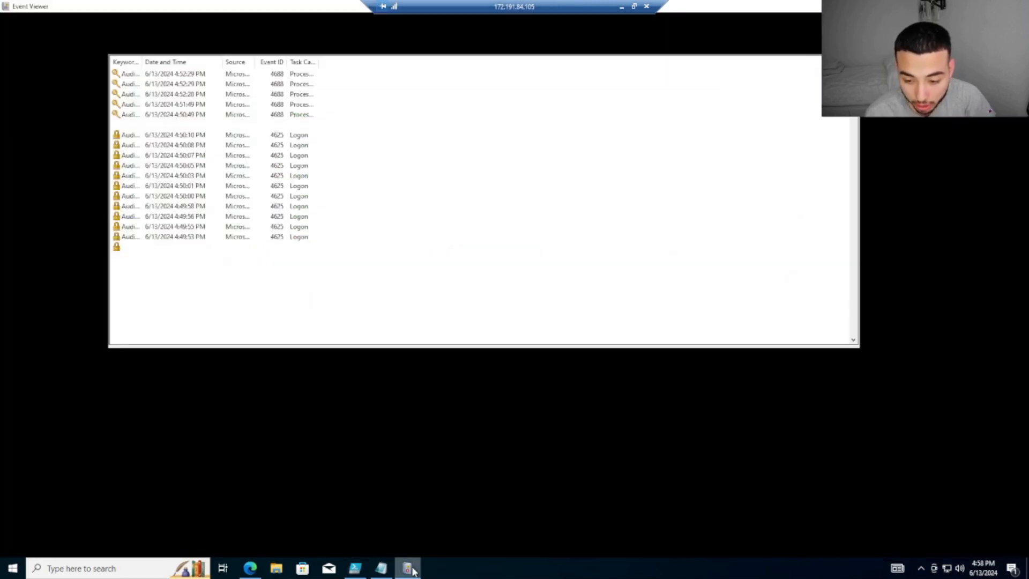
pyautogui.click(162, 154)
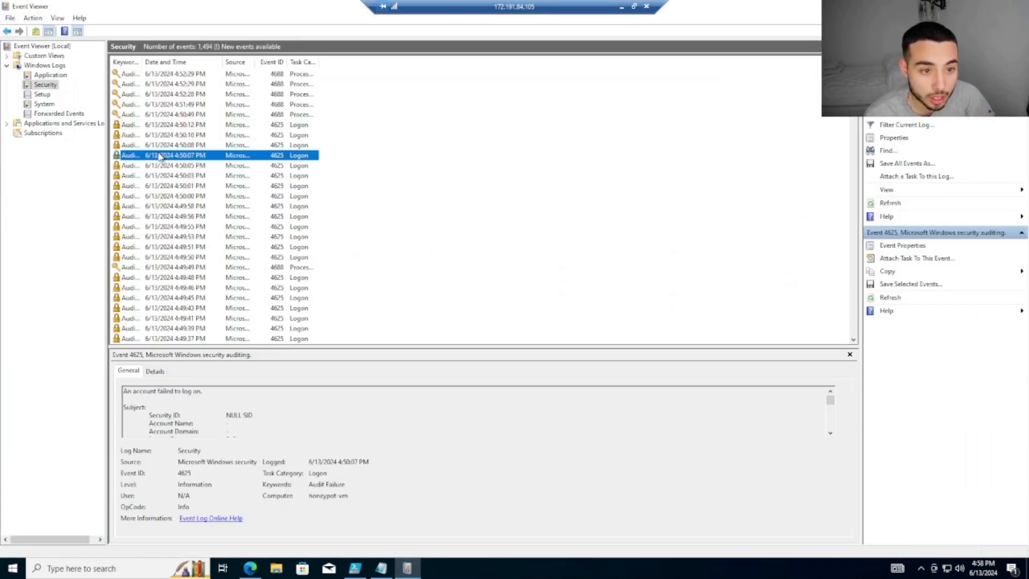
pyautogui.click(170, 147)
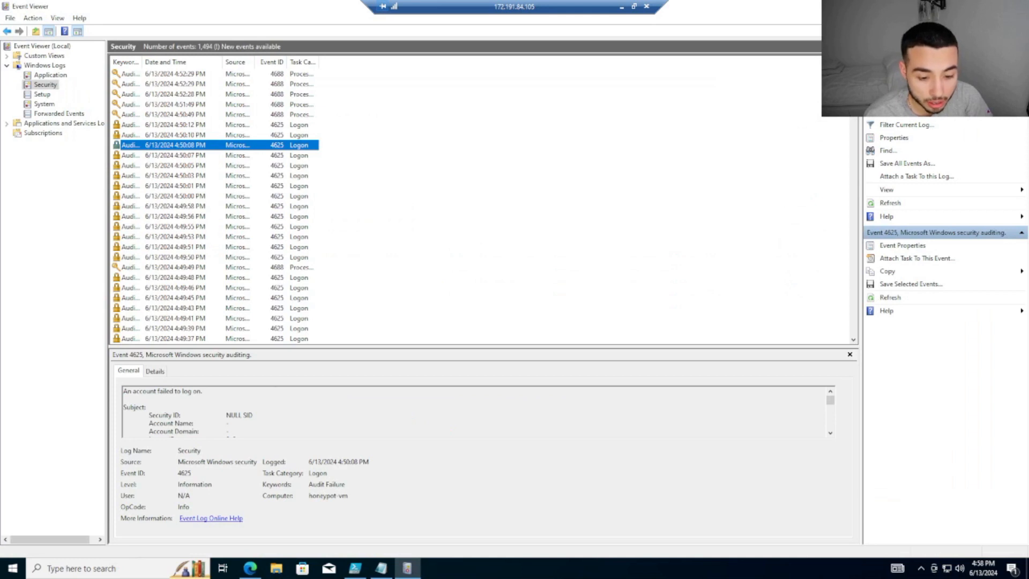
pyautogui.scroll(-10, 476, 411)
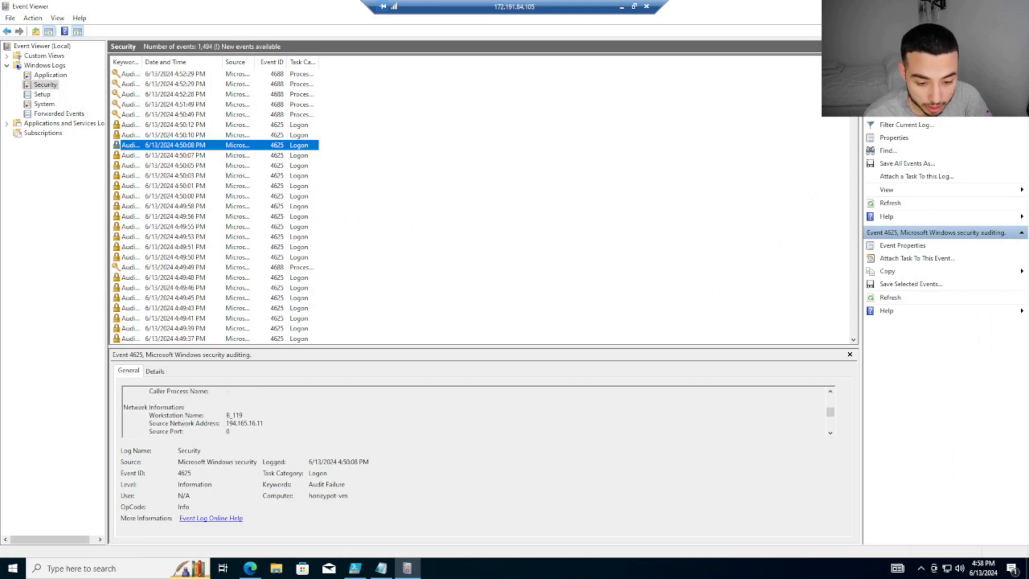
pyautogui.scroll(-1, 476, 410)
pyautogui.scroll(1, 477, 411)
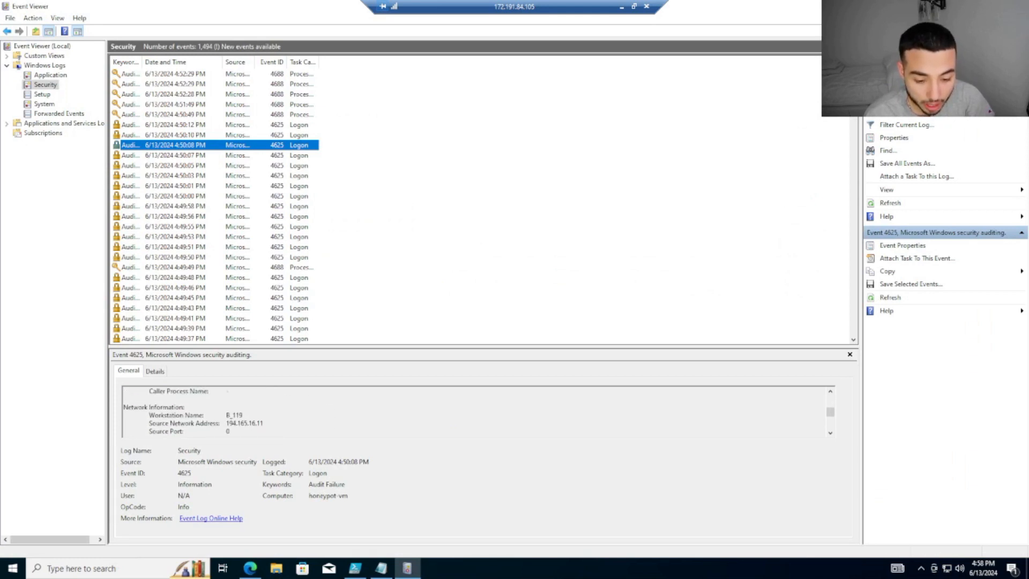
pyautogui.scroll(-1, 294, 429)
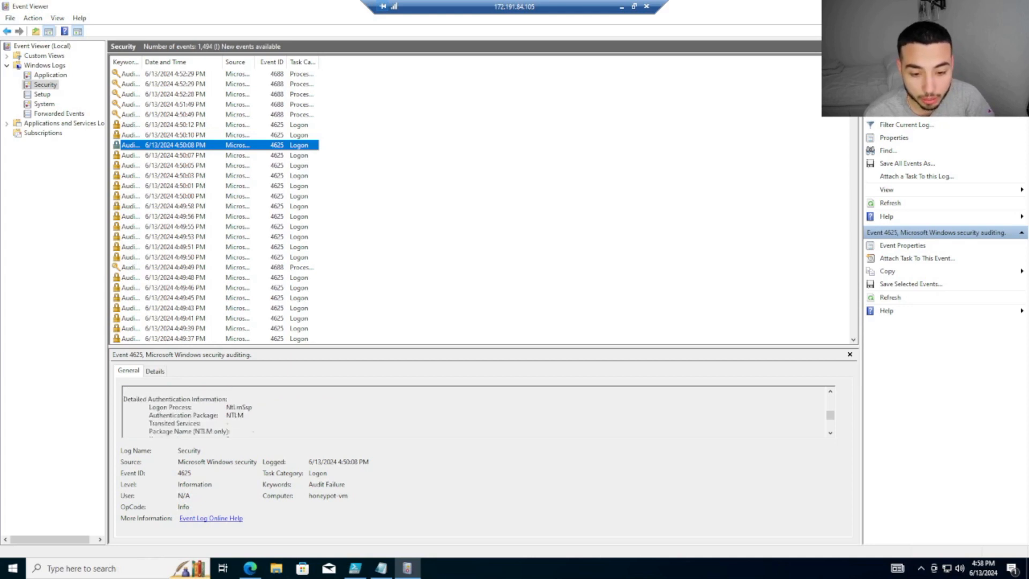
pyautogui.scroll(1, 294, 429)
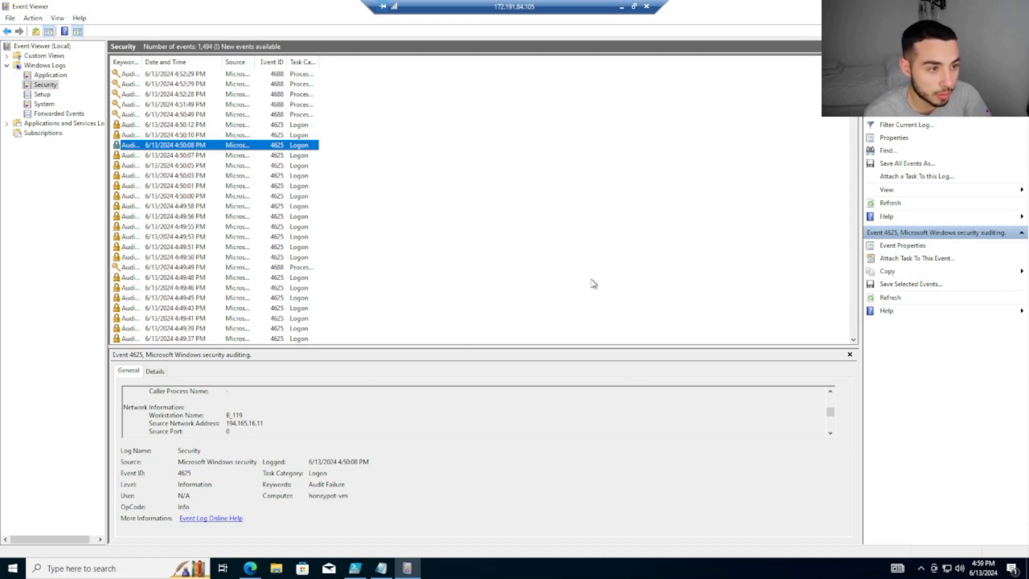
# Switch from the remote VM to the law-honeypot Logs and run the query SecurityEvent| where EventID == 4625.
pyautogui.click(623, 9)
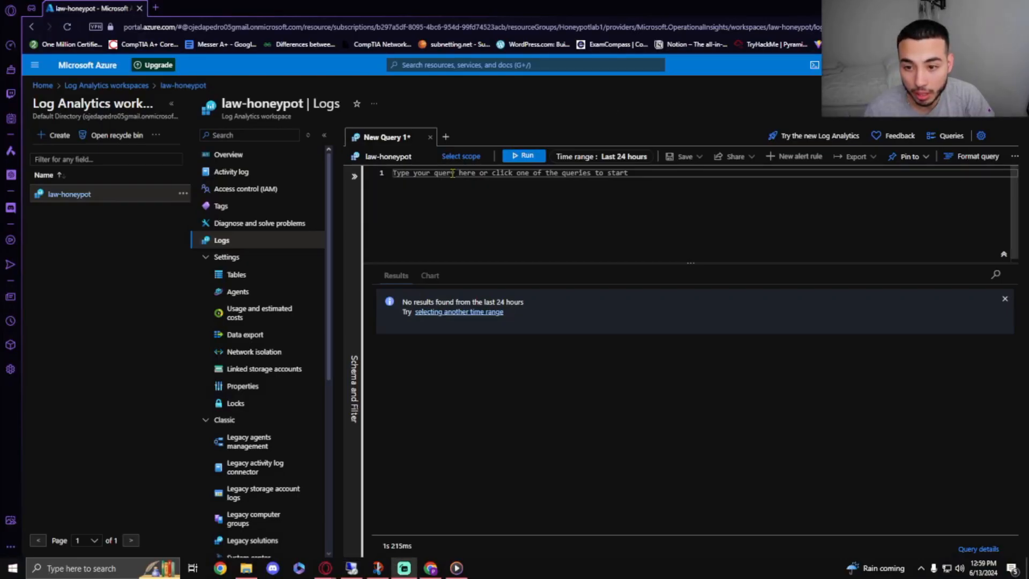
pyautogui.write('Se')
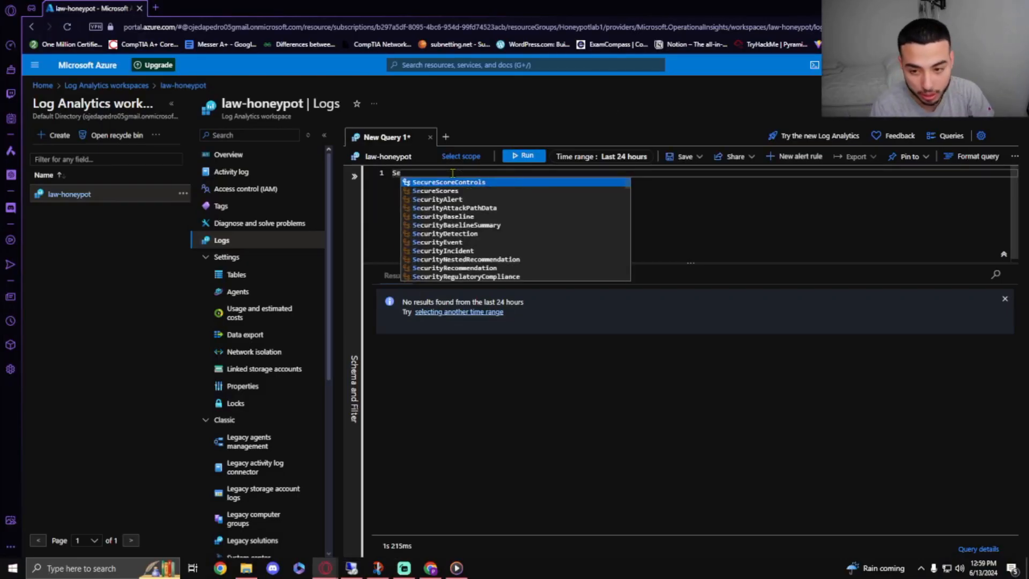
pyautogui.write('curityE')
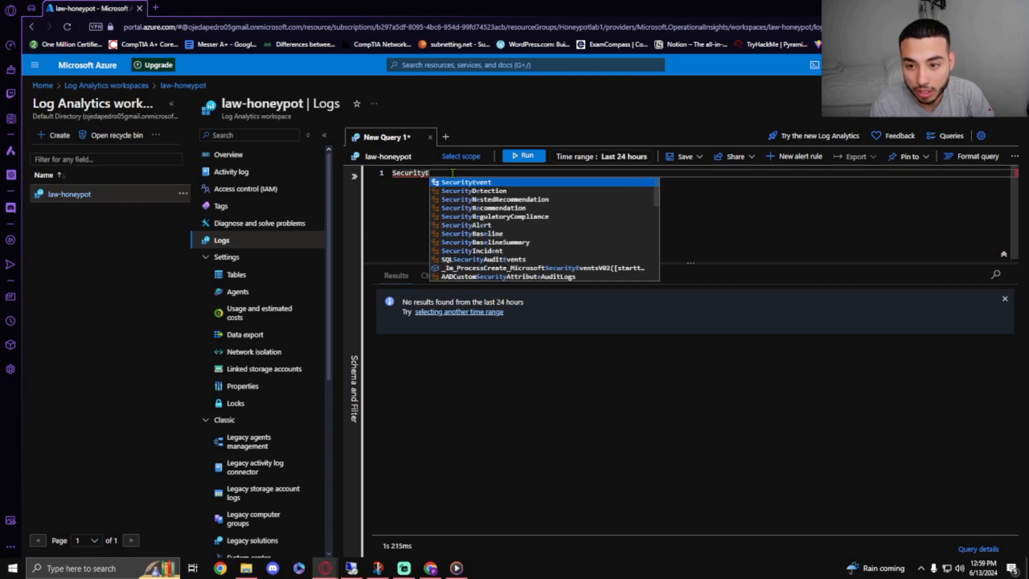
pyautogui.write('vent')
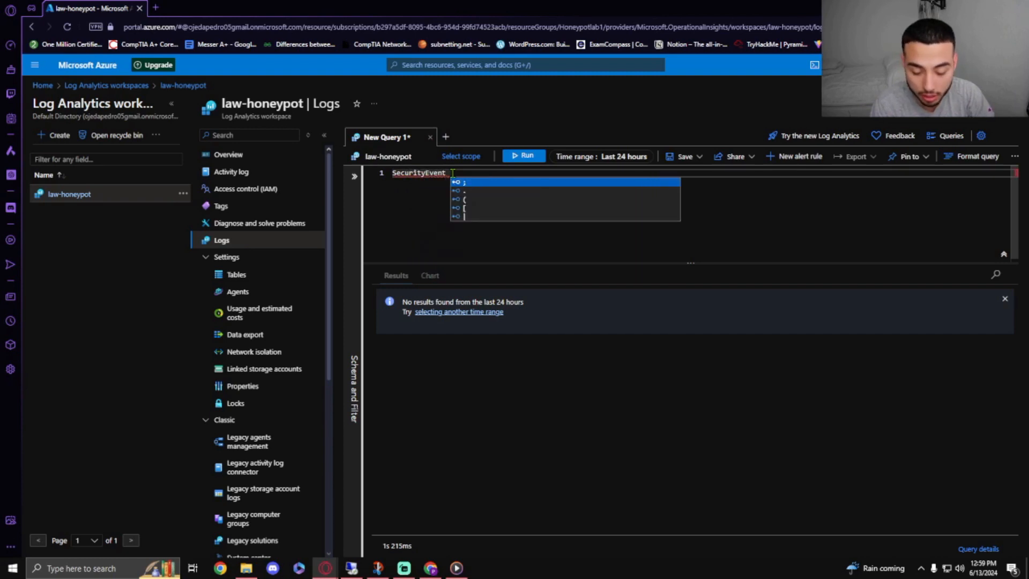
pyautogui.write('| ')
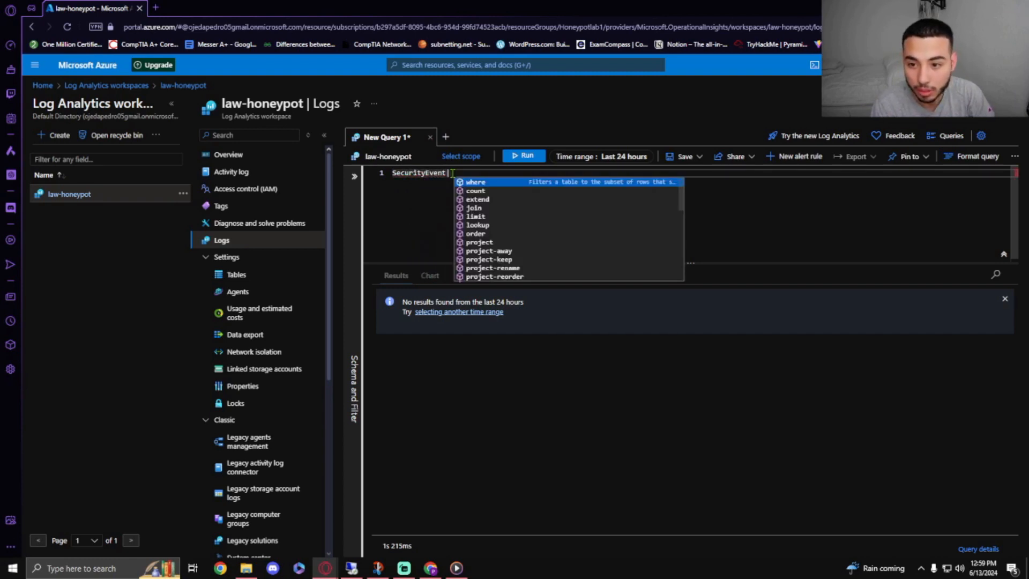
pyautogui.write('where')
pyautogui.write(' Even')
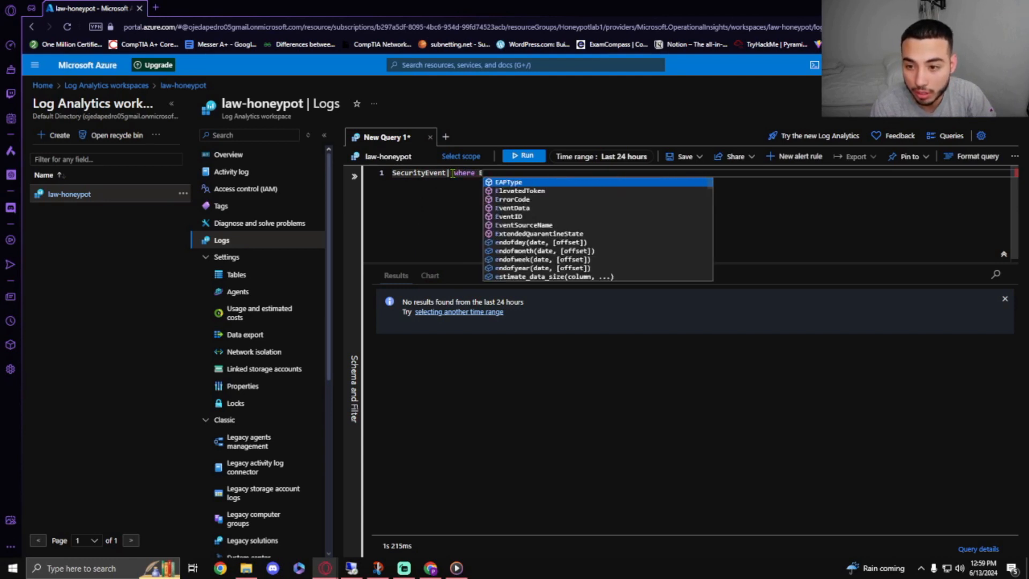
pyautogui.write('tID ==')
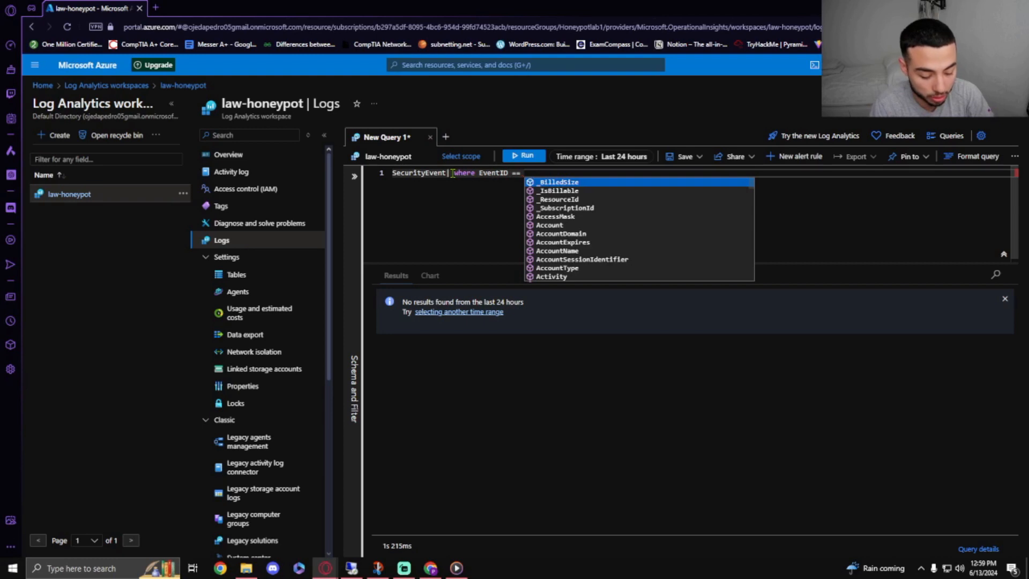
pyautogui.write(' 4625')
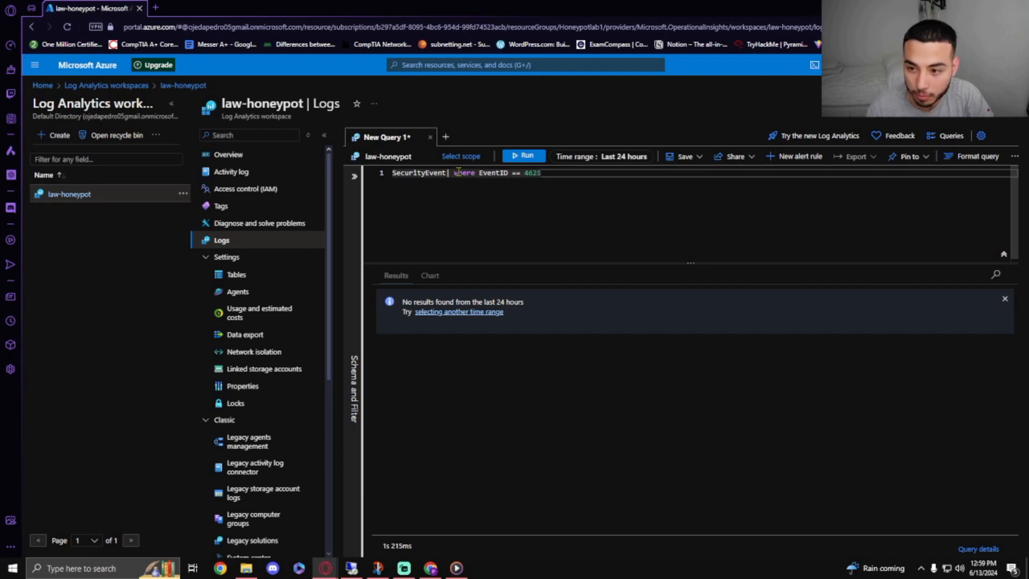
pyautogui.click(524, 156)
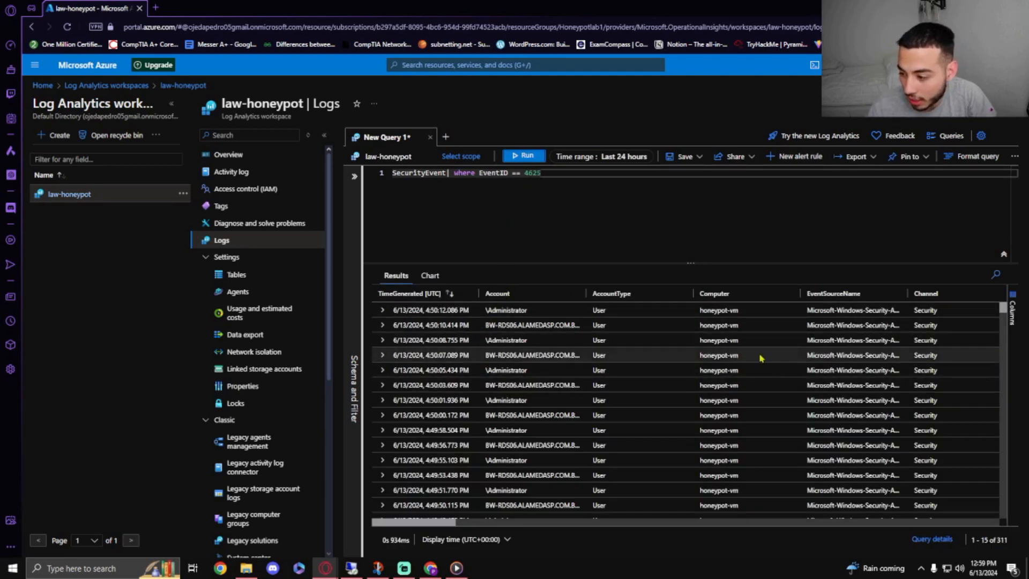
# Examine the expanded details of one failed logon record and look through the remaining query results.
pyautogui.scroll(-2, 381, 358)
pyautogui.click(381, 355)
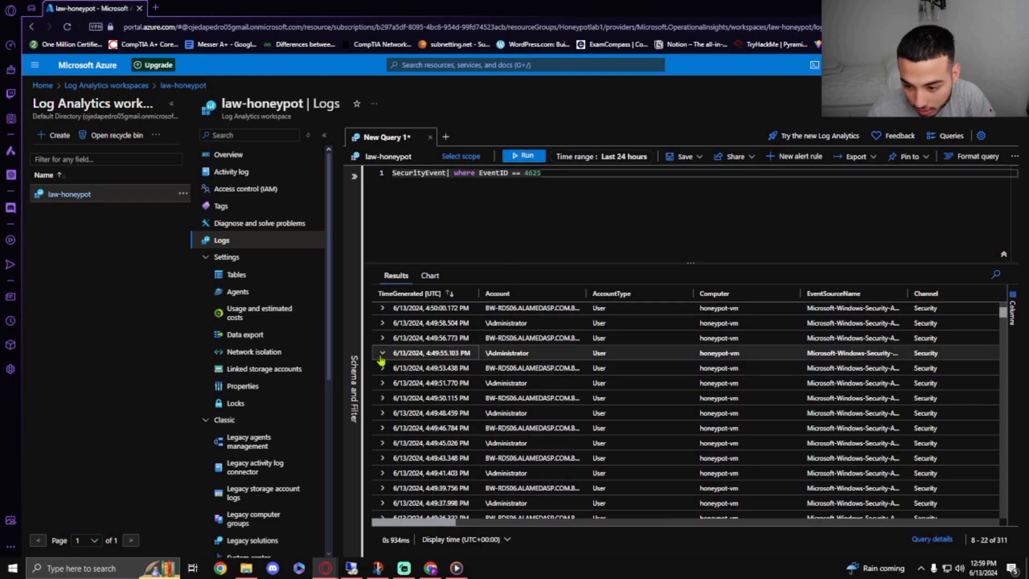
pyautogui.scroll(-5, 615, 397)
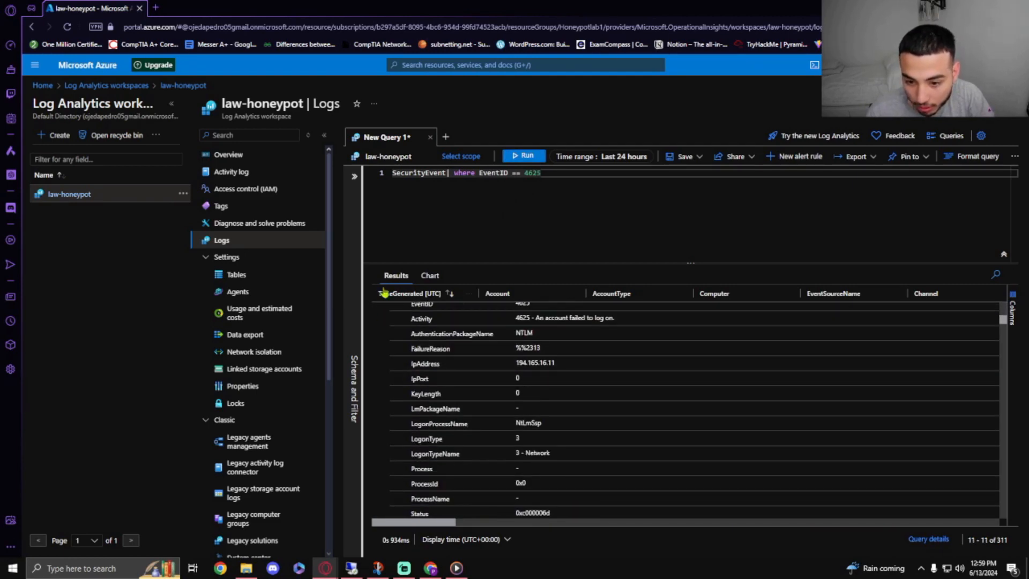
pyautogui.scroll(-2, 481, 386)
pyautogui.scroll(1, 481, 385)
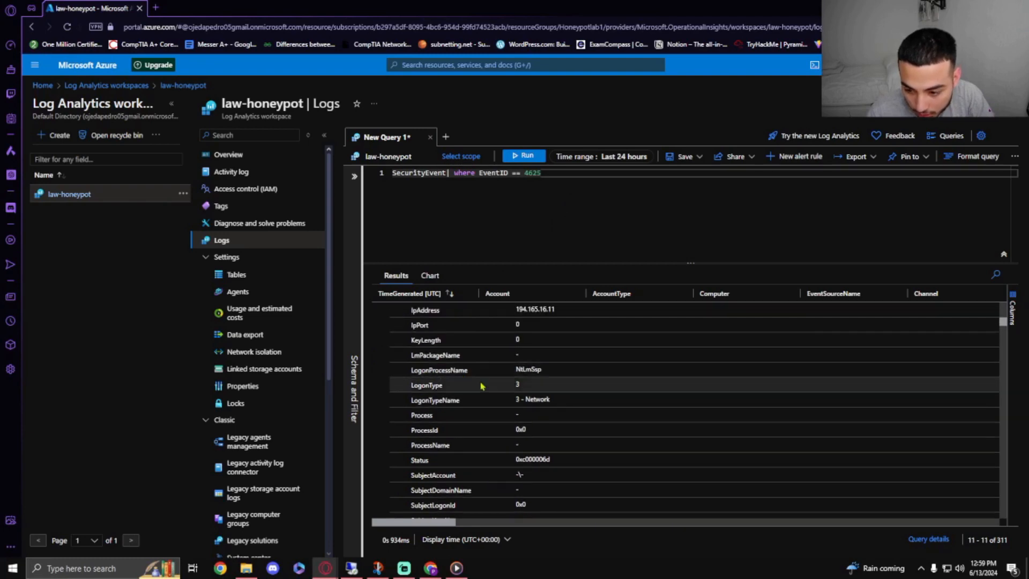
pyautogui.scroll(5, 481, 386)
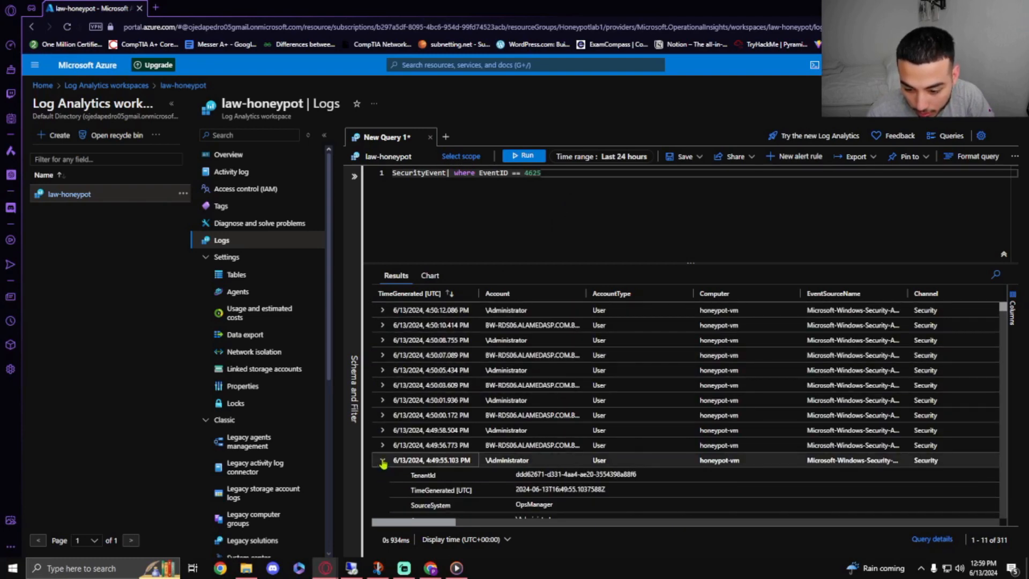
pyautogui.scroll(-10, 382, 428)
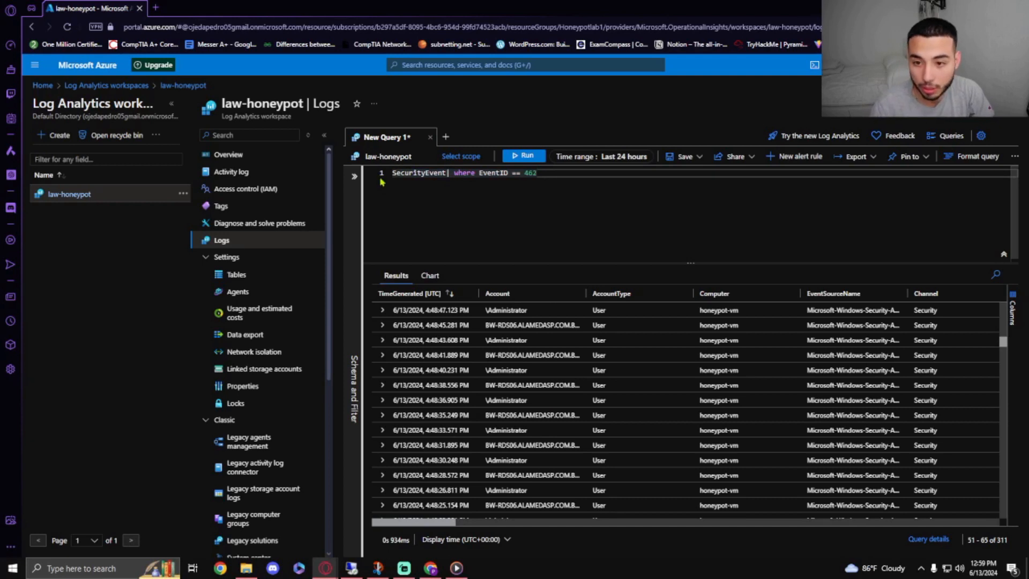
# Replace the security event query with FAILED_RDP_WITH_GEO_CL alone and run it.
pyautogui.press('BackSpace')
pyautogui.press('BackSpace')
pyautogui.press('BackSpace')
pyautogui.press('BackSpace')
pyautogui.press('BackSpace')
pyautogui.press('BackSpace')
pyautogui.press('BackSpace')
pyautogui.press('BackSpace')
pyautogui.press('BackSpace')
pyautogui.press('BackSpace')
pyautogui.press('BackSpace')
pyautogui.press('BackSpace')
pyautogui.press('BackSpace')
pyautogui.press('BackSpace')
pyautogui.press('BackSpace')
pyautogui.press('BackSpace')
pyautogui.press('BackSpace')
pyautogui.press('BackSpace')
pyautogui.press('BackSpace')
pyautogui.press('BackSpace')
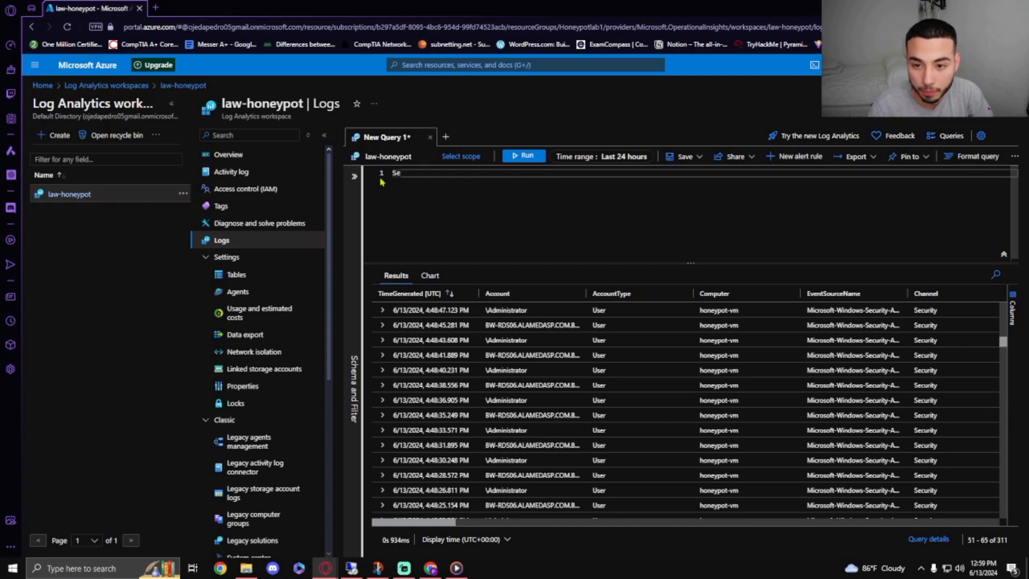
pyautogui.write('FAI')
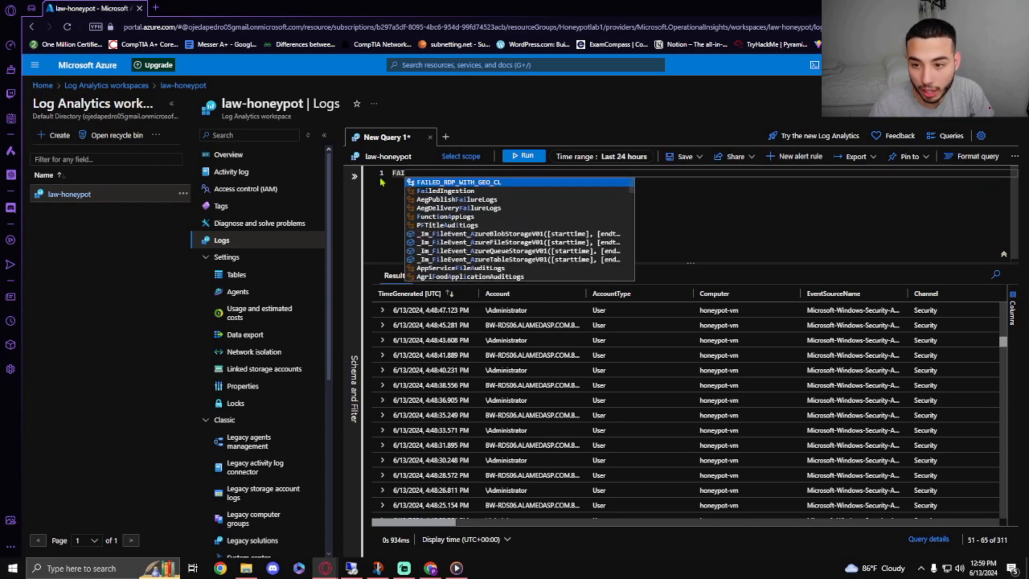
pyautogui.click(478, 183)
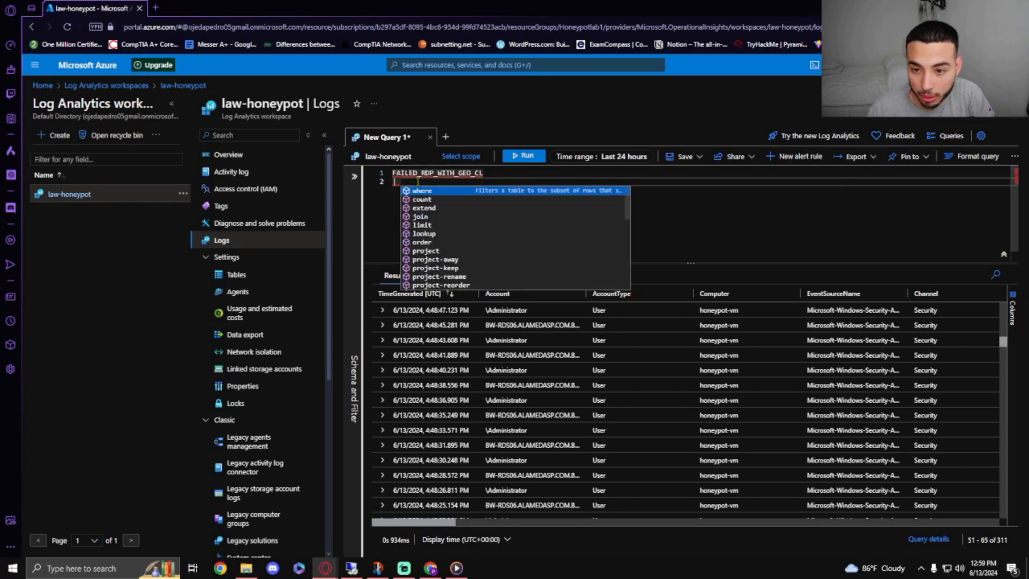
pyautogui.press('BackSpace')
pyautogui.press('BackSpace')
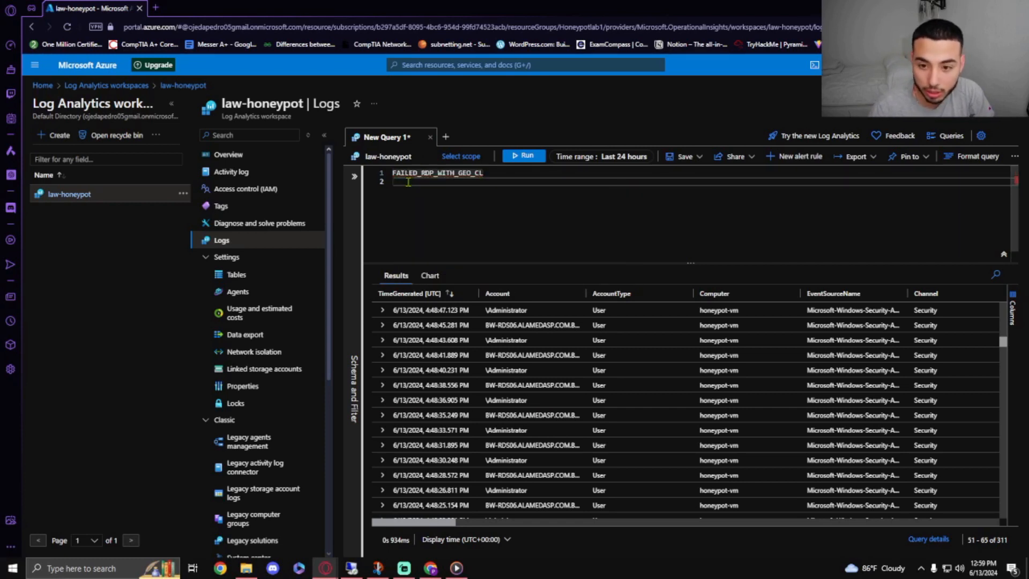
pyautogui.click(527, 157)
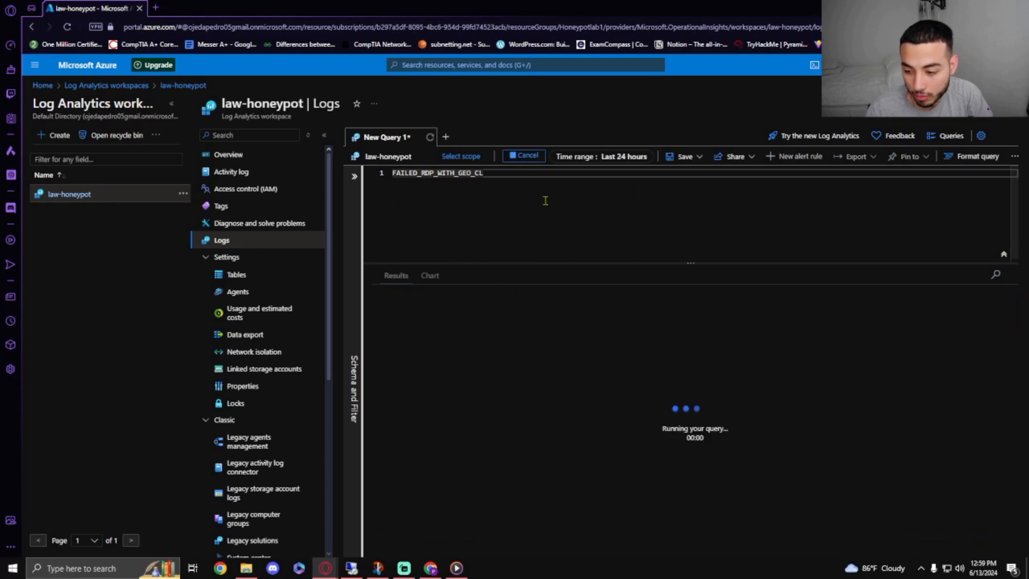